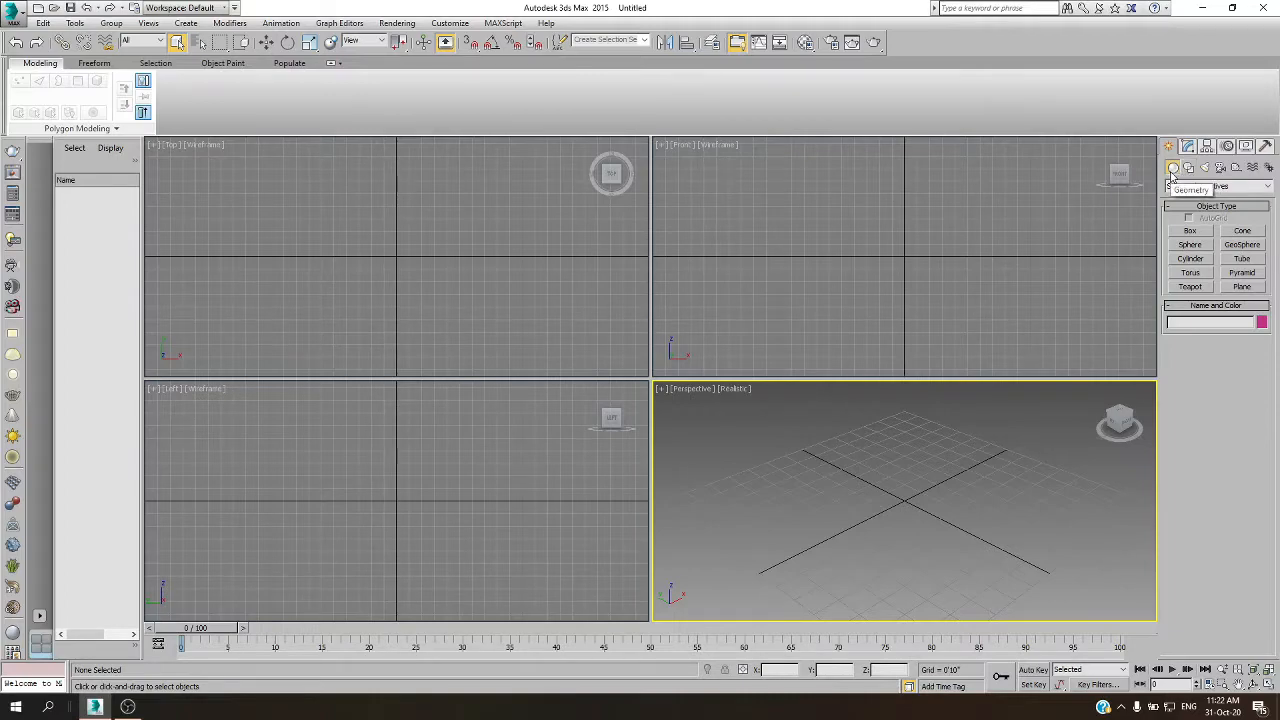
Create a spline Text object near the origin in the Top viewport and bring its text parameters into view.
left_click(1191, 168)
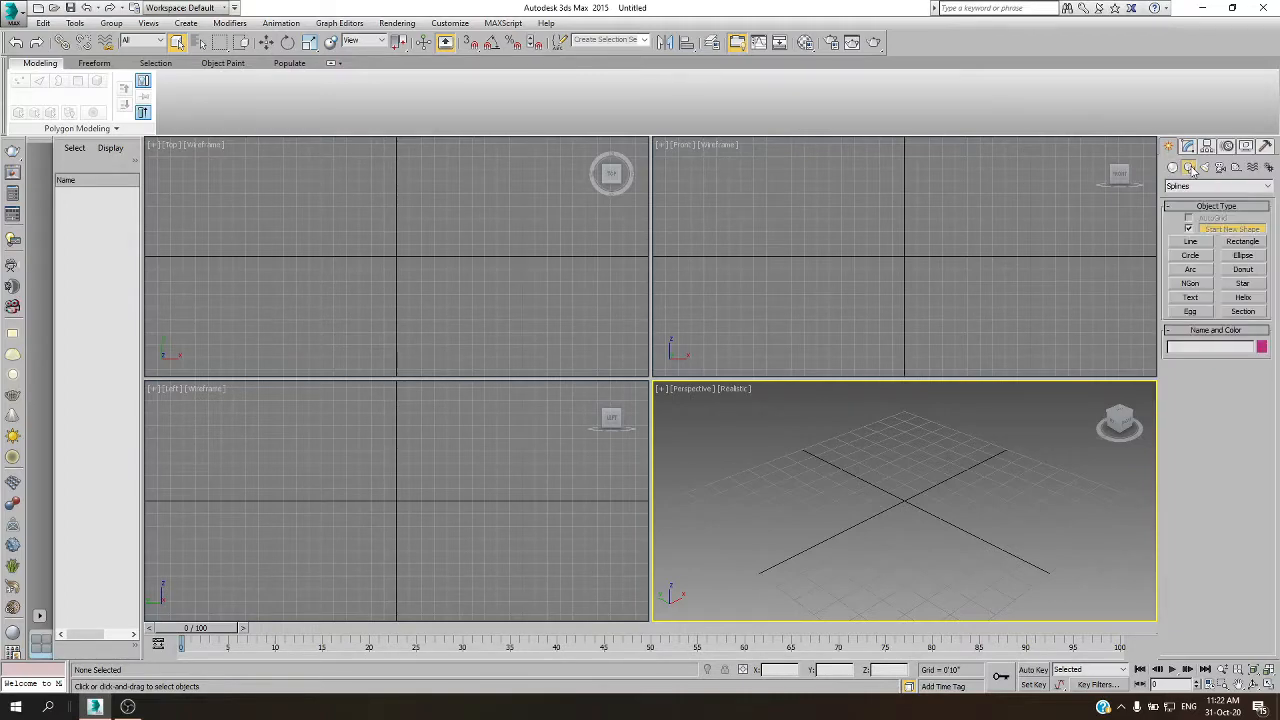
left_click(1191, 298)
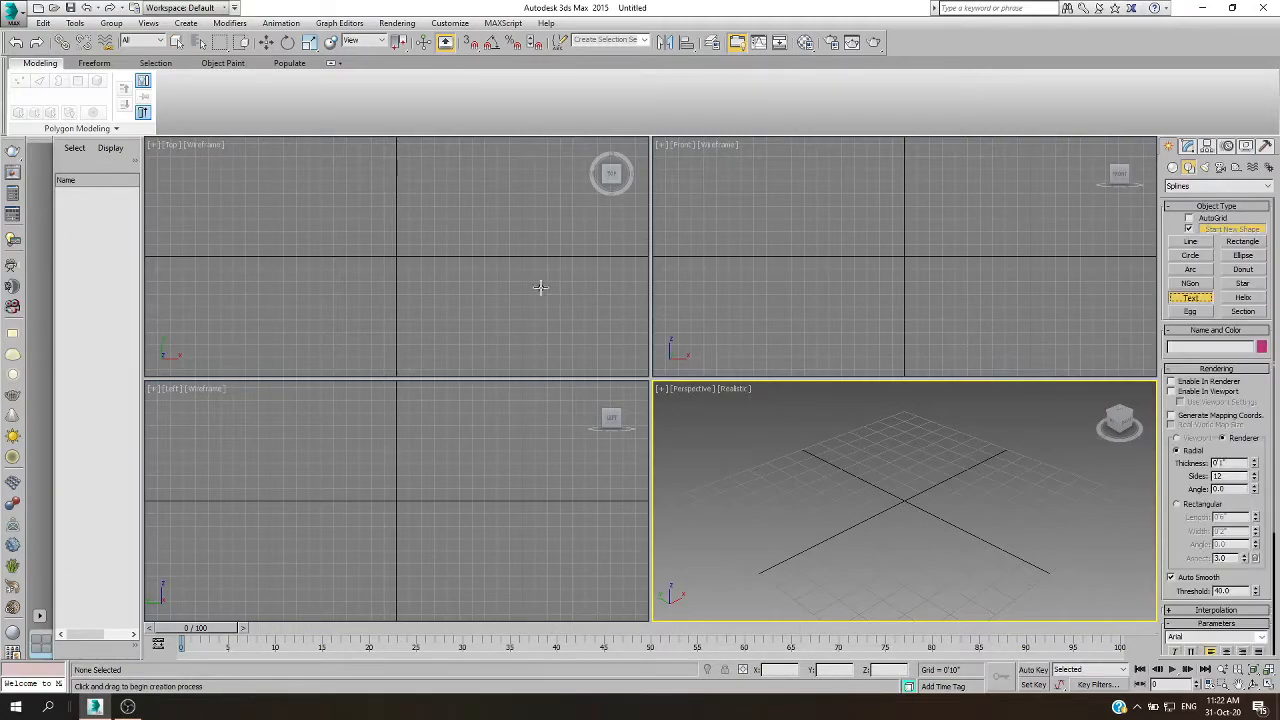
left_click(359, 257)
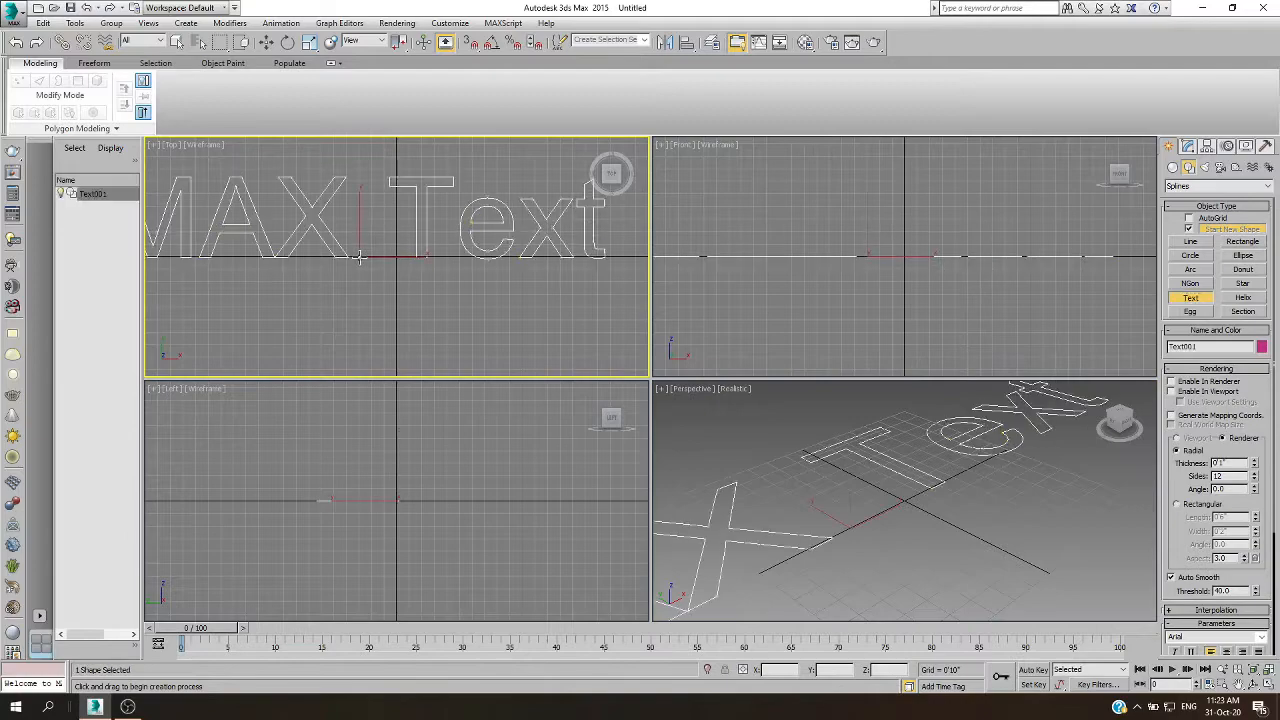
scroll(527, 308, "down", 2)
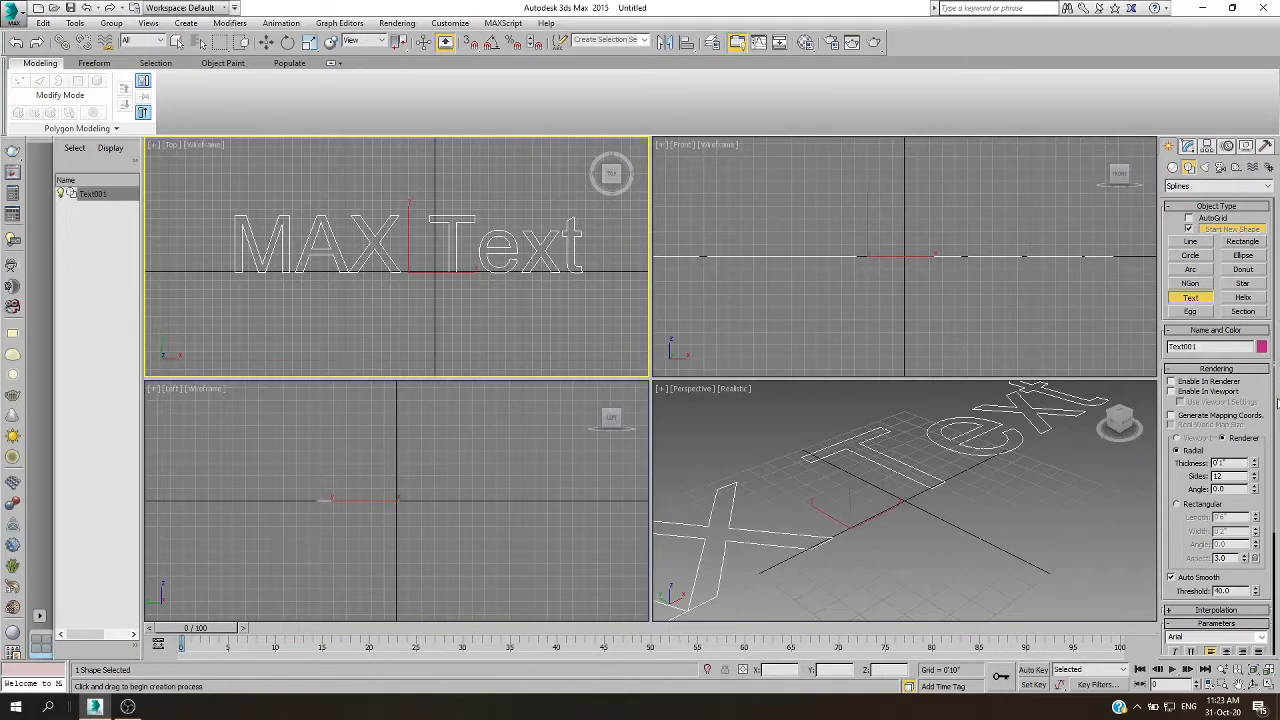
left_click_drag(1275, 410, 1277, 546)
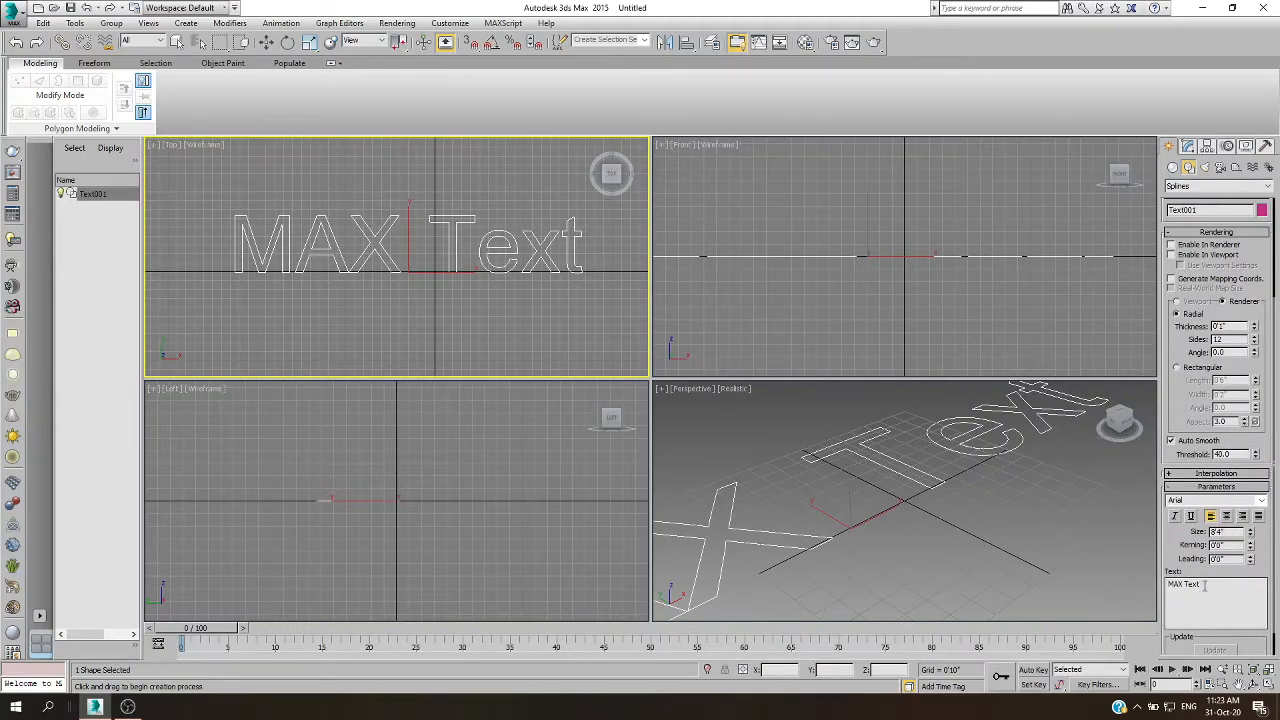
Replace the default wording of the text object with BELIEVE ME and finish creating it.
left_click_drag(1205, 586, 1166, 587)
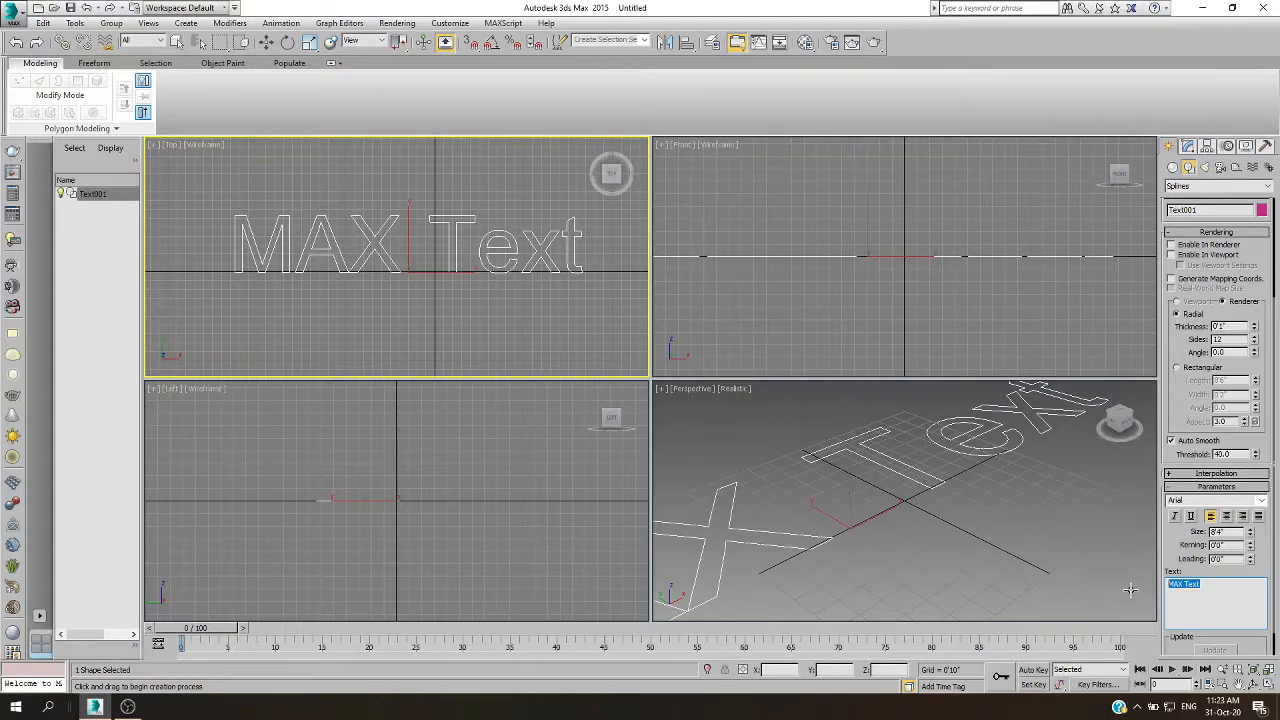
type("BE")
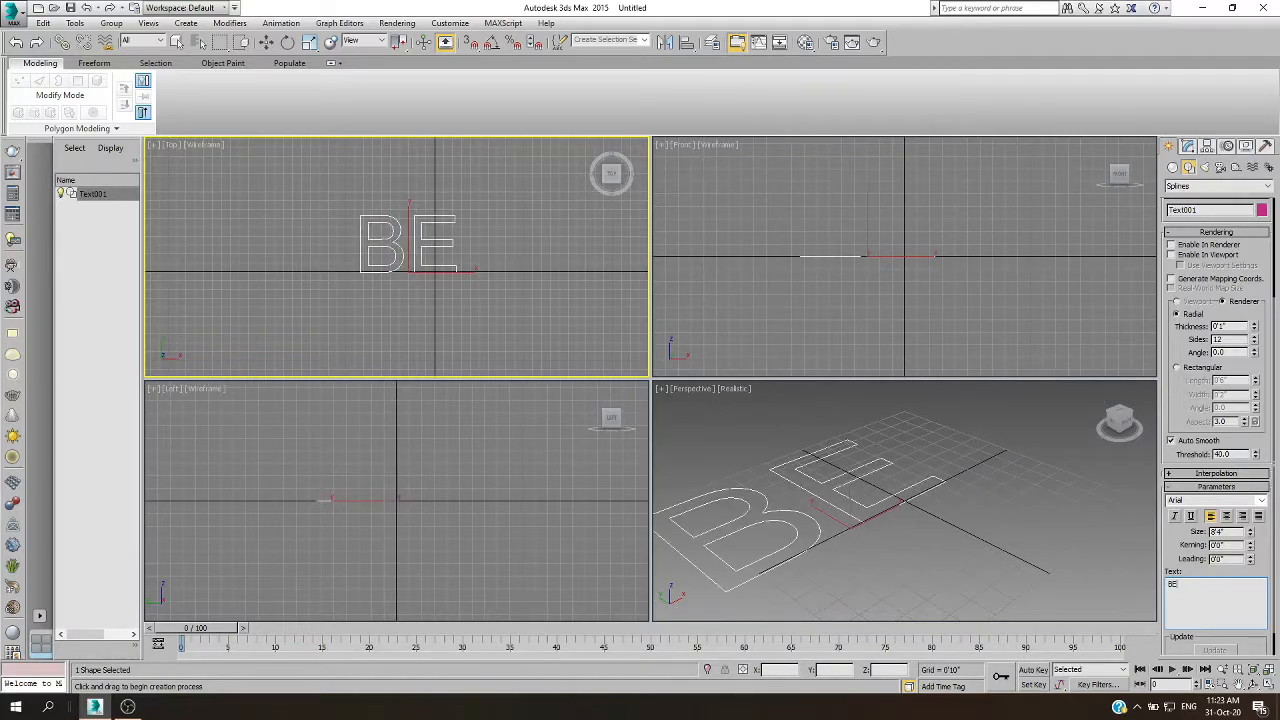
type("LIEVE")
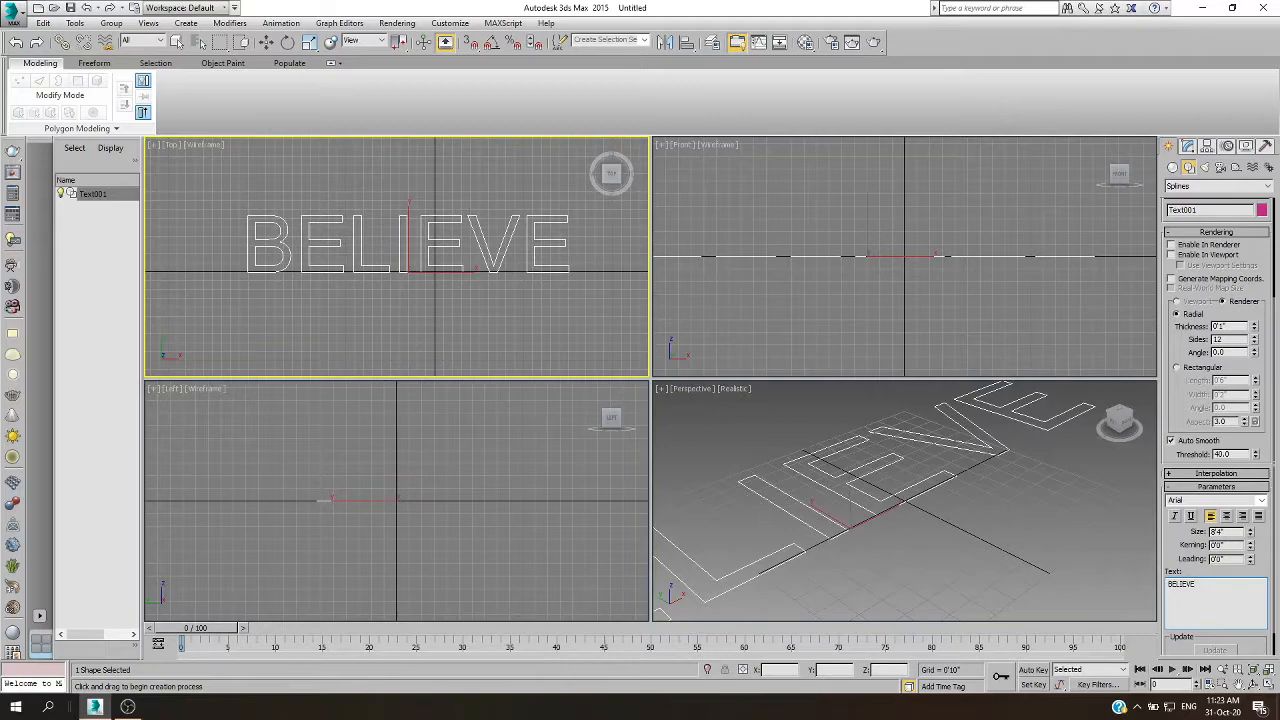
type(" ME")
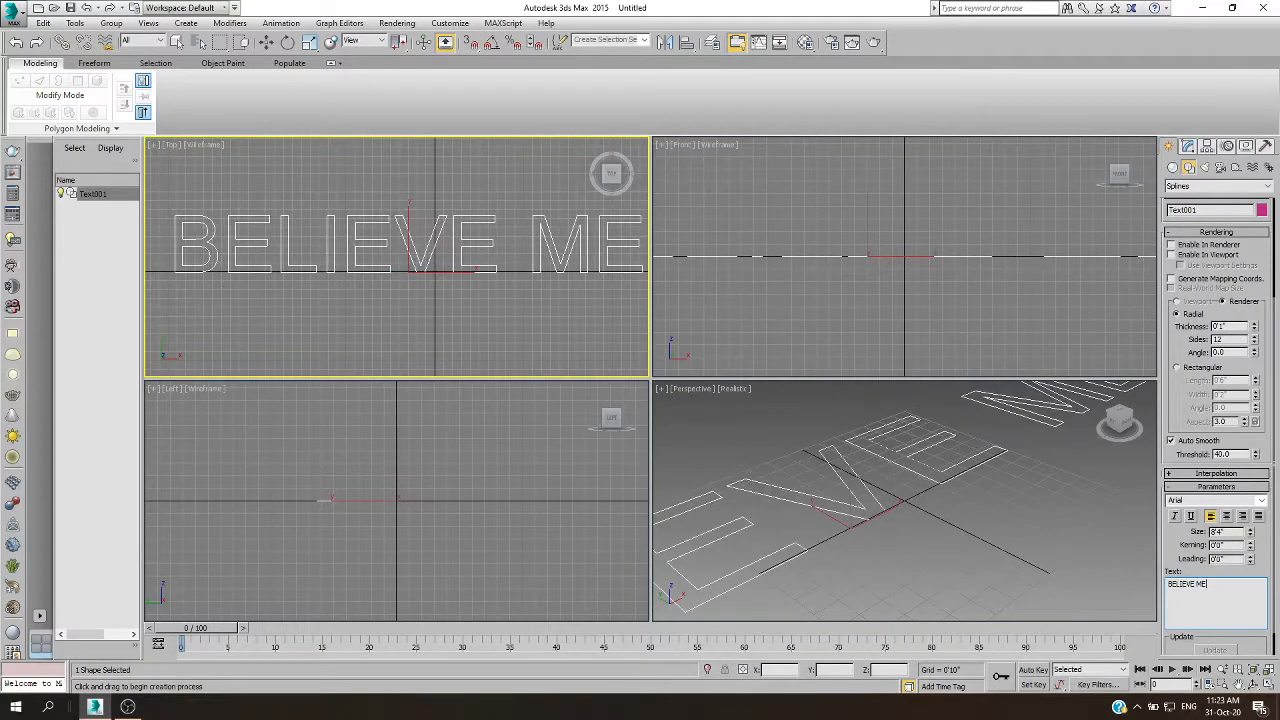
right_click(563, 313)
left_click(557, 323)
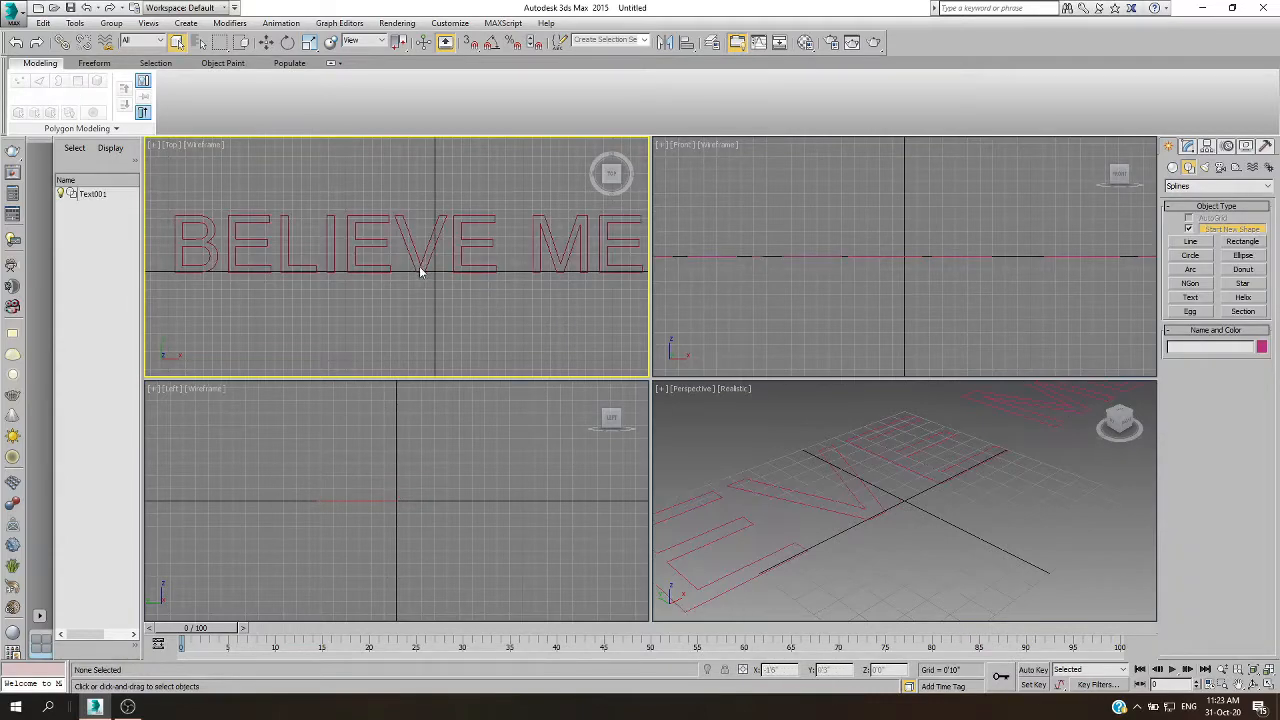
Modify the BELIEVE ME text to size 10'9 1/2", with kerning 0'1 1/2" and leading 0'1 1/2".
left_click(420, 261)
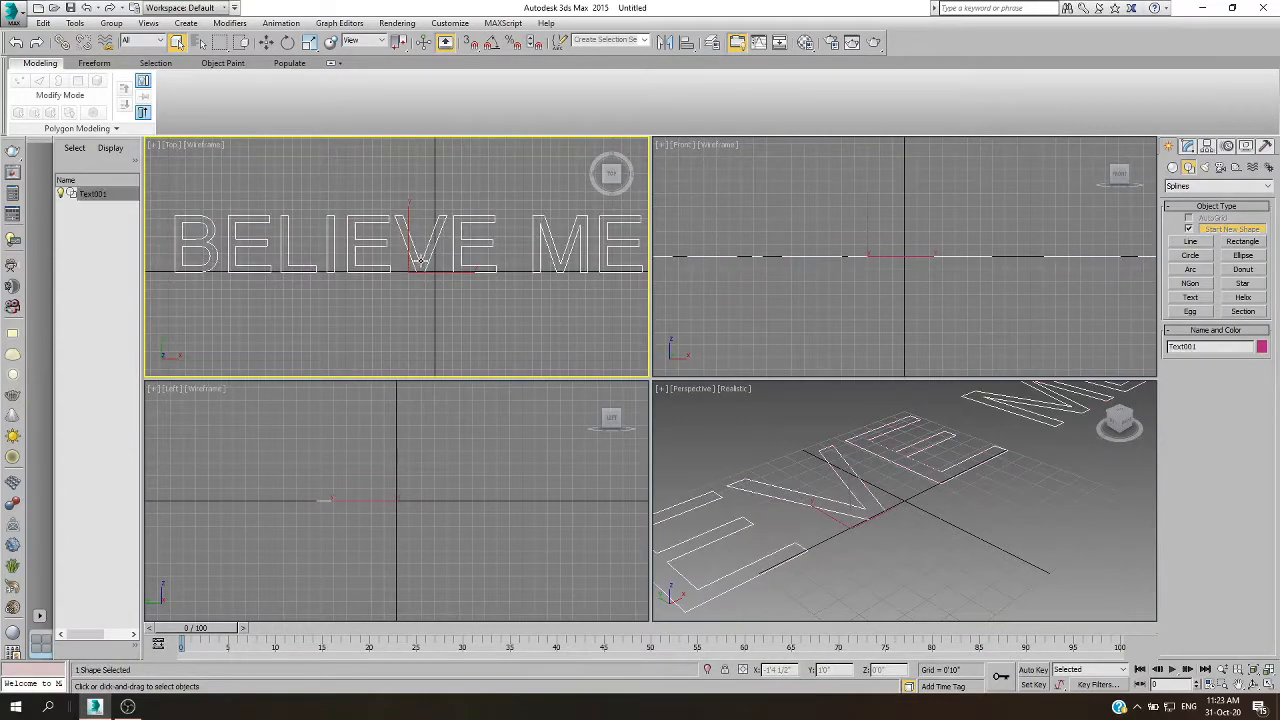
left_click(1189, 147)
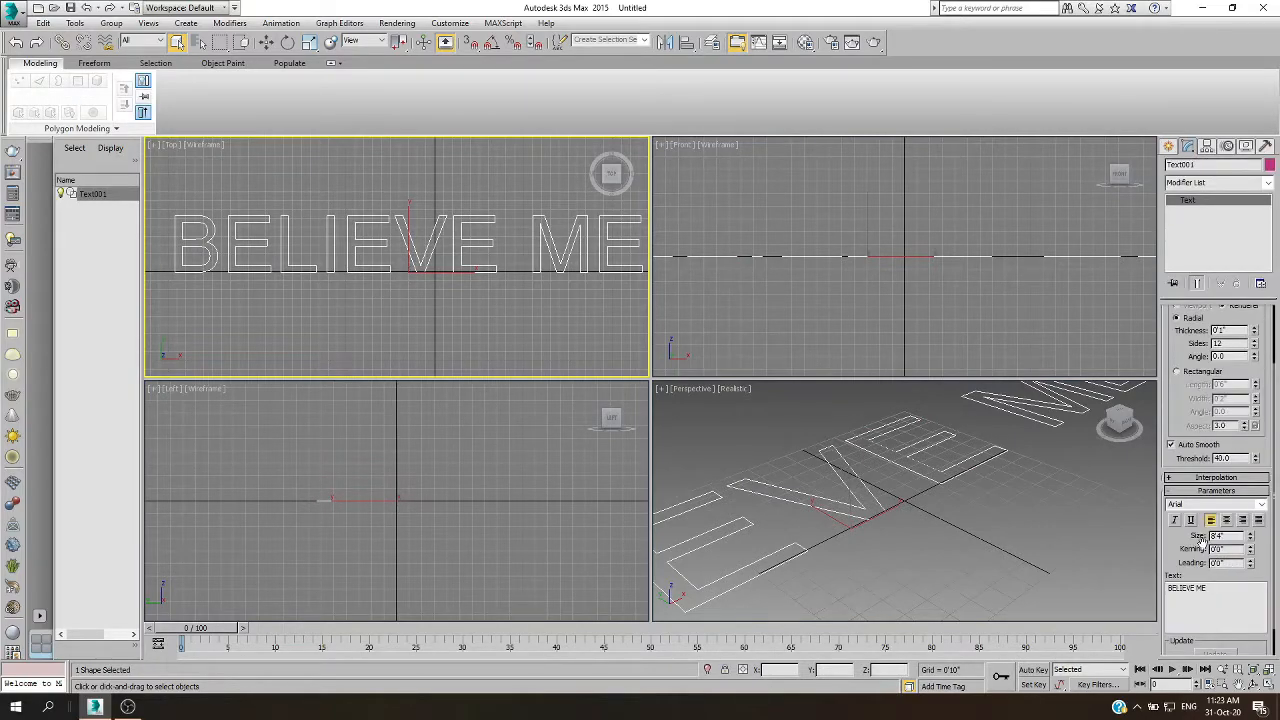
left_click_drag(1251, 538, 1248, 517)
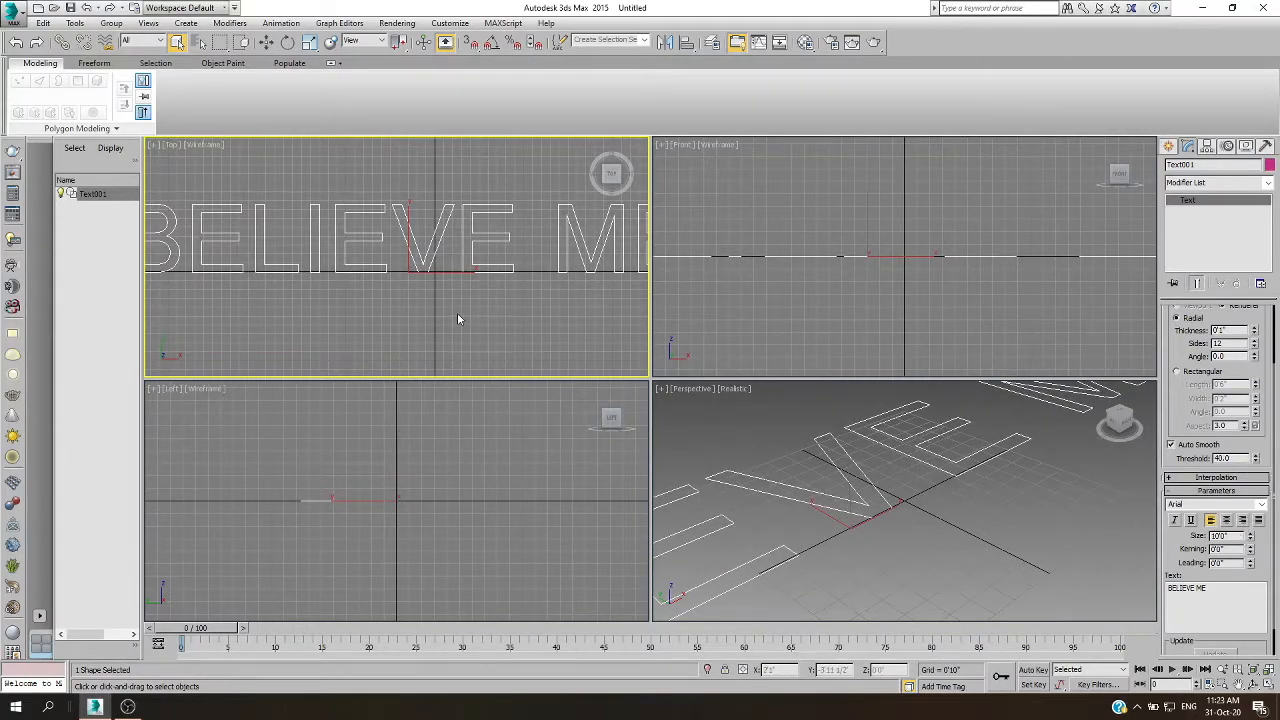
scroll(457, 312, "down", 2)
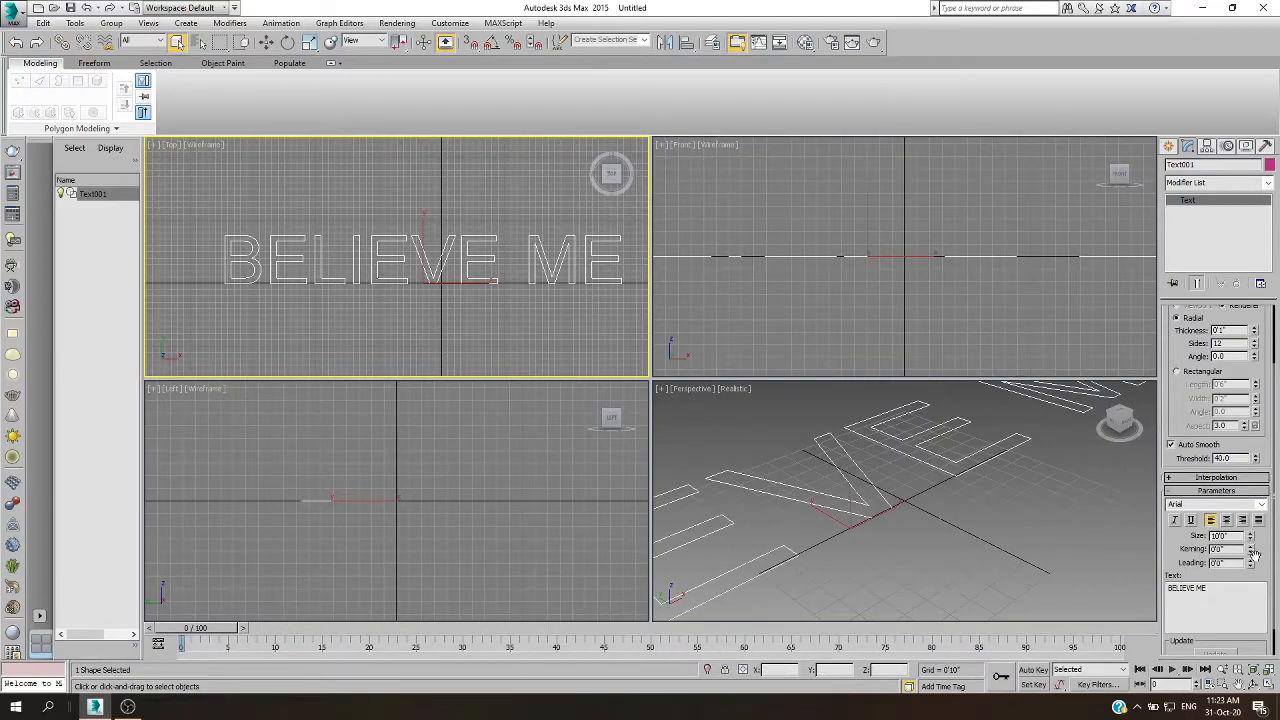
left_click_drag(1250, 553, 1257, 416)
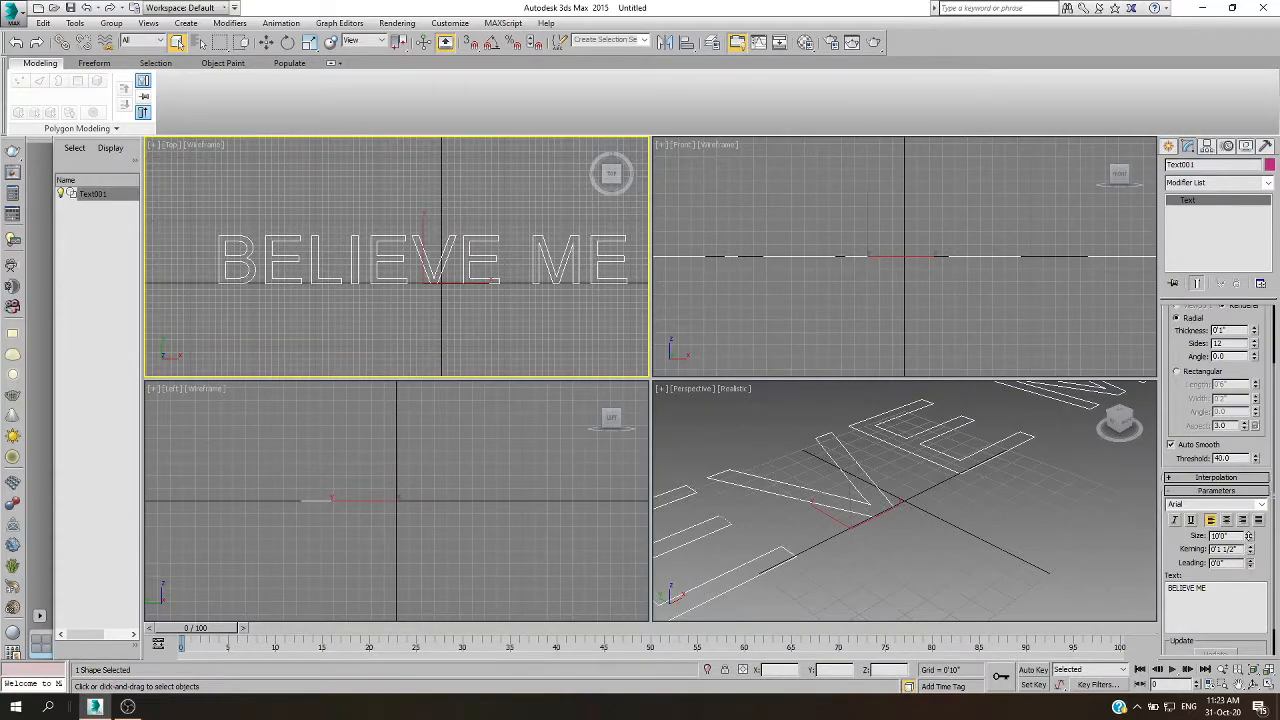
left_click_drag(1251, 562, 1256, 467)
left_click_drag(1249, 540, 1260, 507)
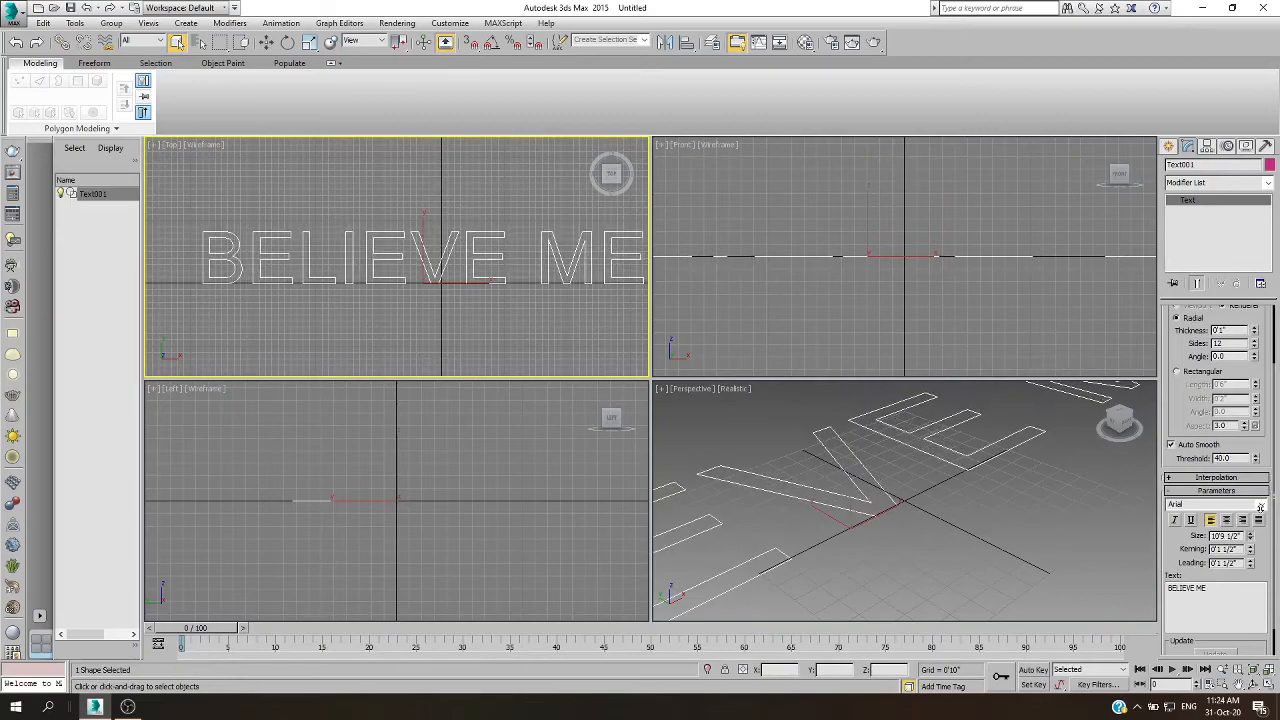
Try italic and underline styling on the BELIEVE ME text, and turn both off again.
left_click(1175, 520)
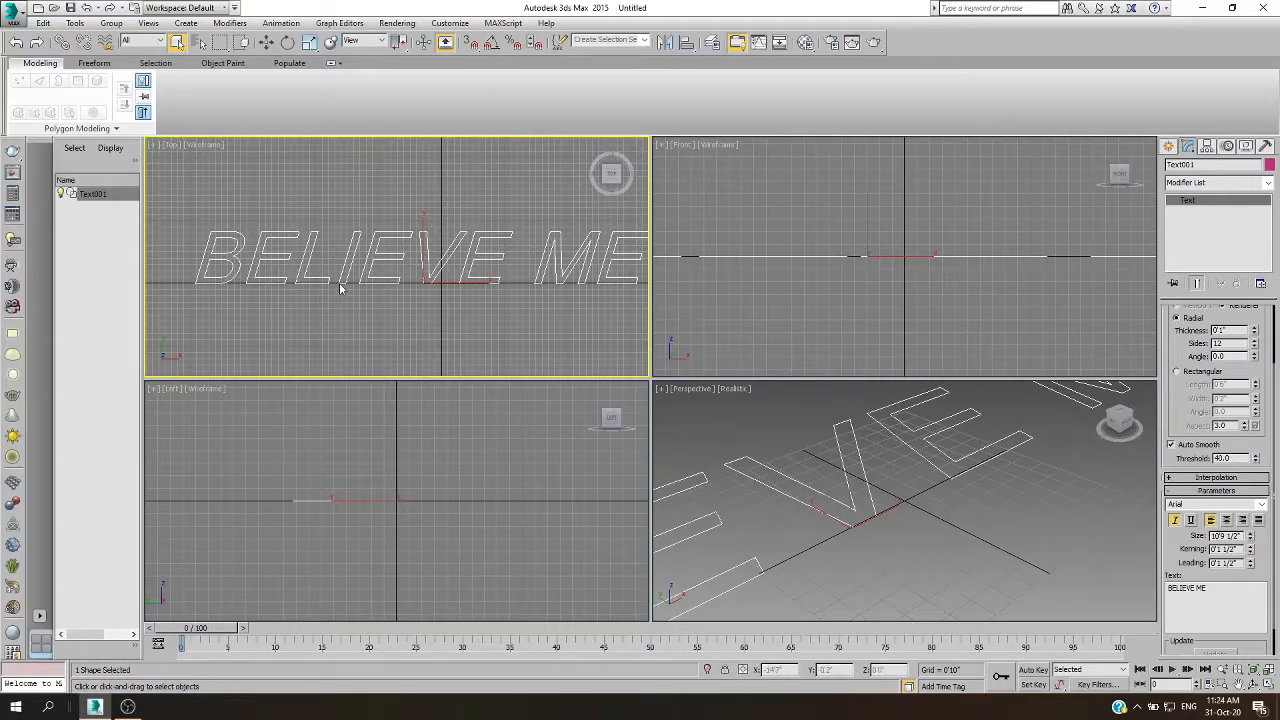
left_click(1191, 521)
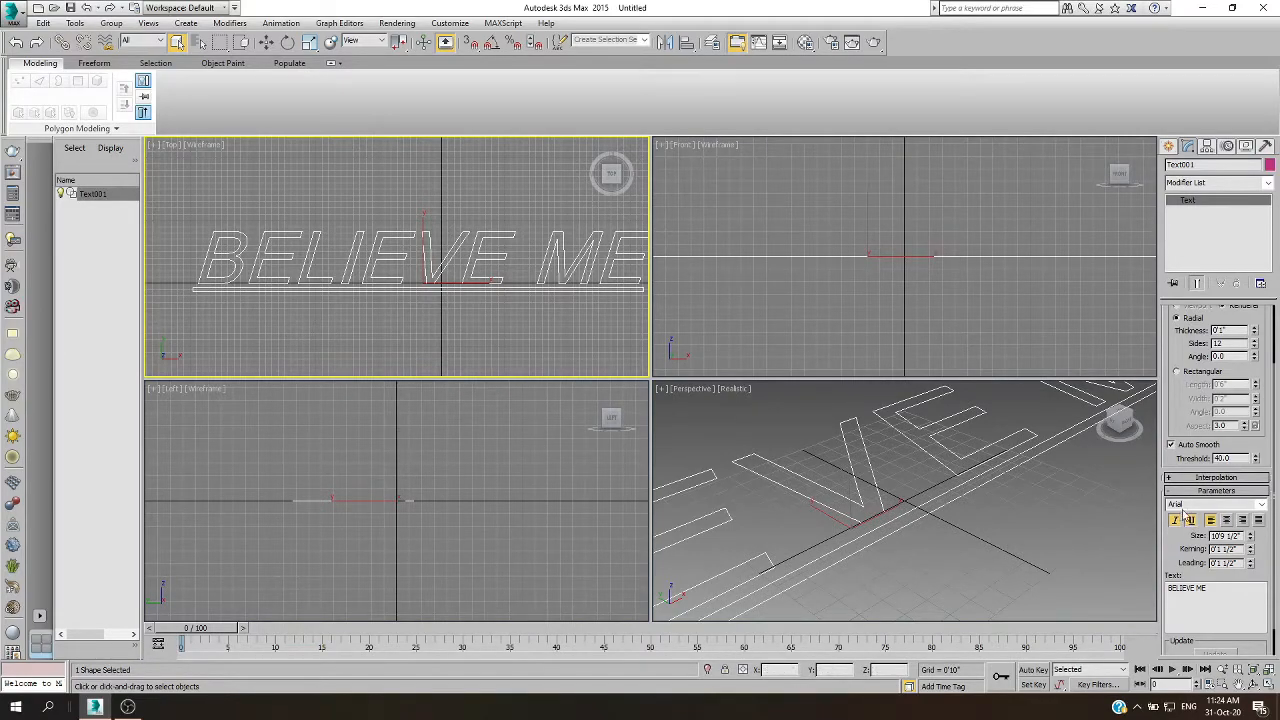
left_click(1191, 521)
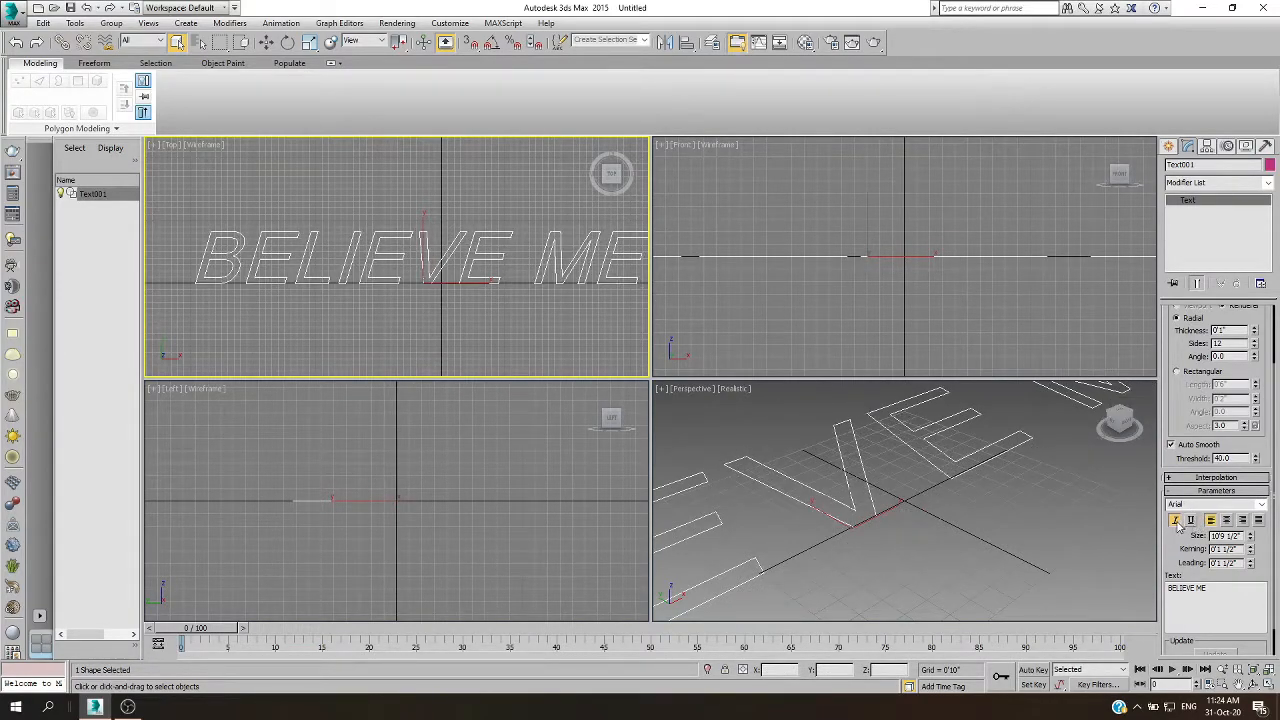
left_click(1176, 522)
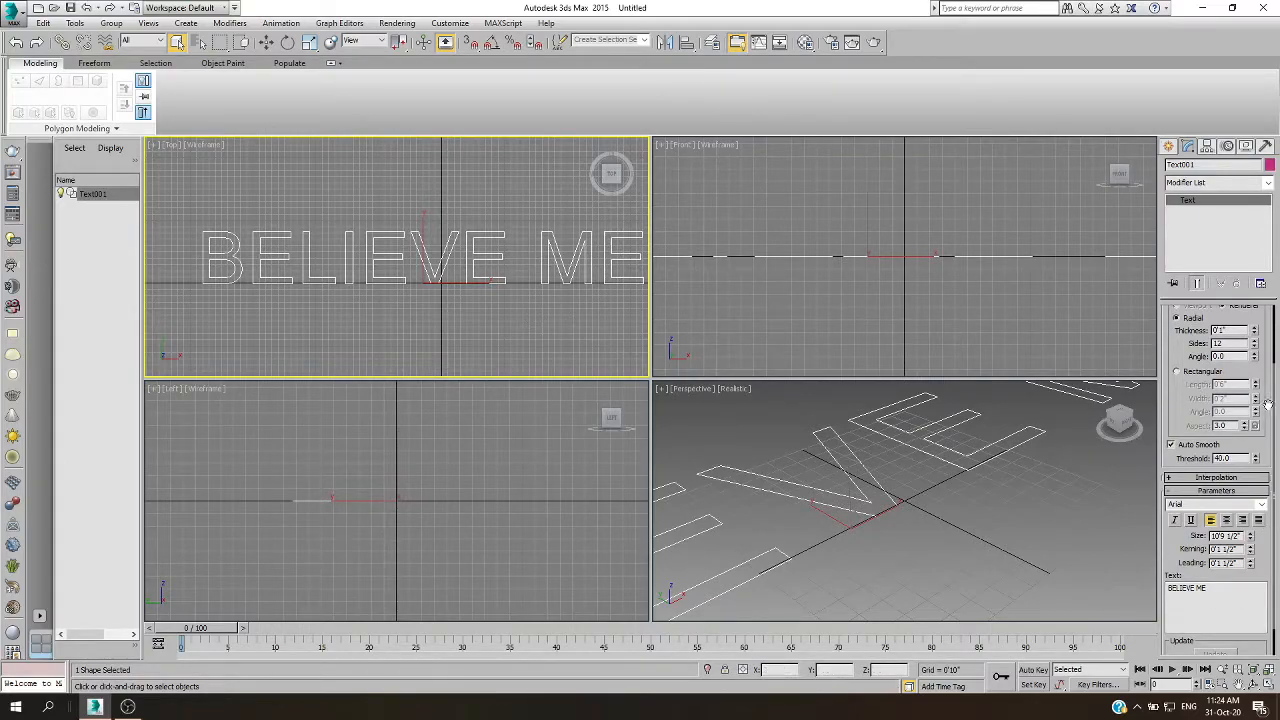
Enable the text spline in both the renderer and the viewport, and maximize the Perspective view on it.
left_click_drag(1276, 399, 1277, 297)
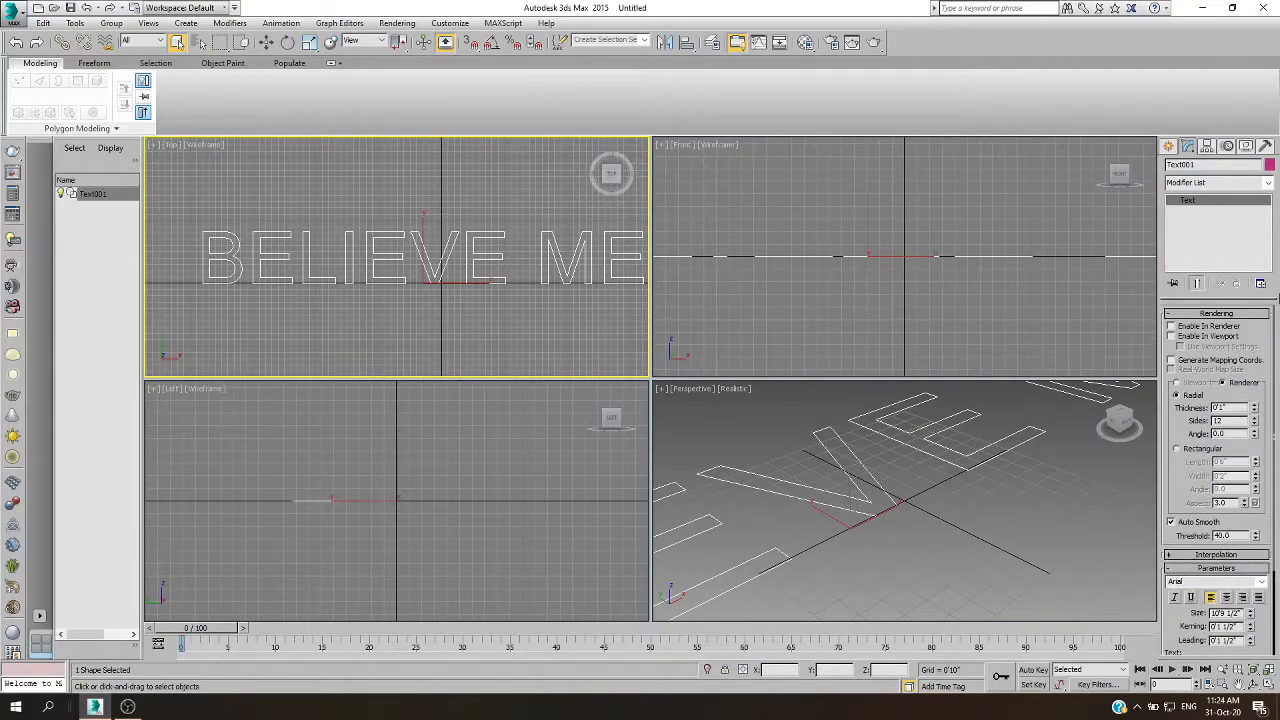
left_click(1171, 327)
scroll(1017, 494, "down", 3)
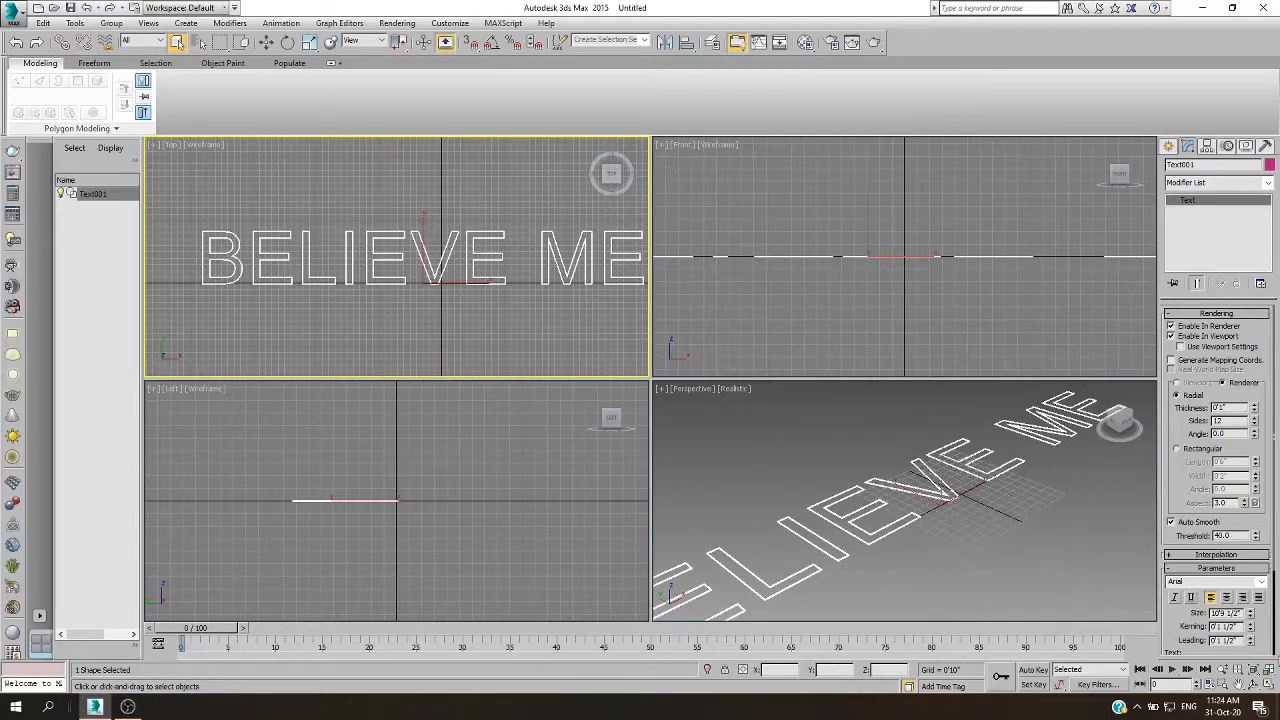
right_click(1084, 573)
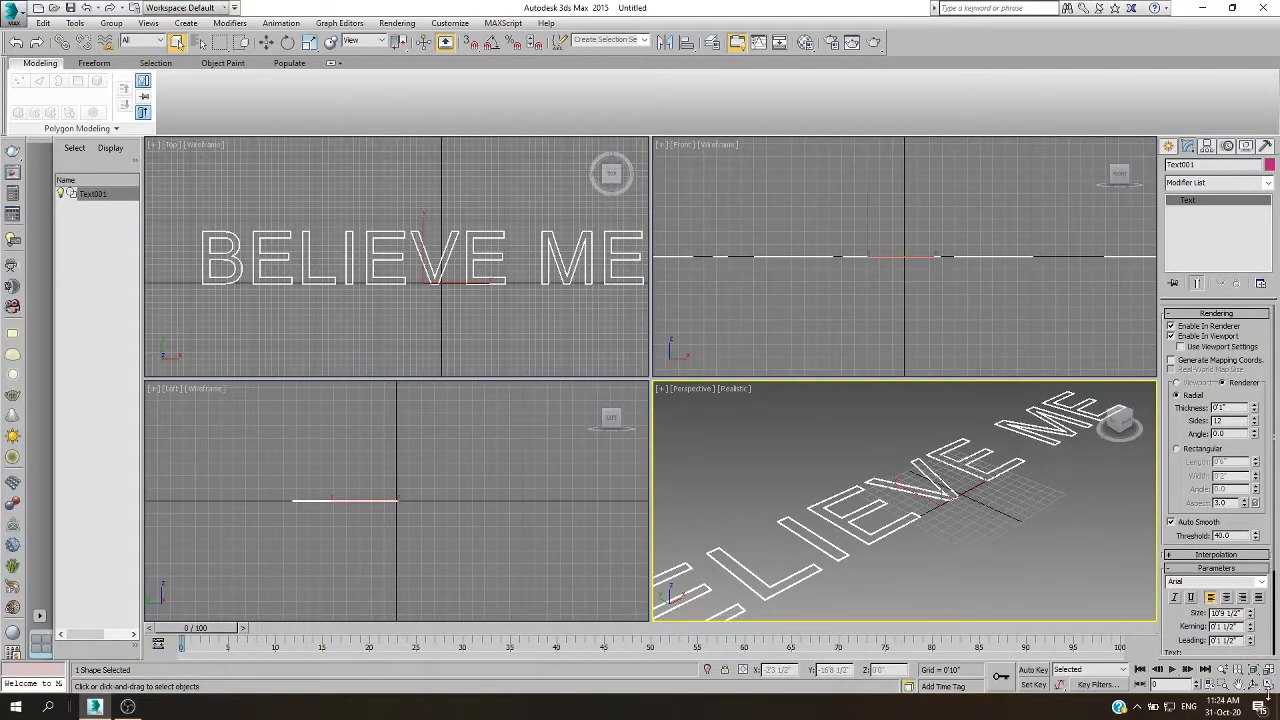
left_click(1268, 686)
scroll(897, 512, "down", 4)
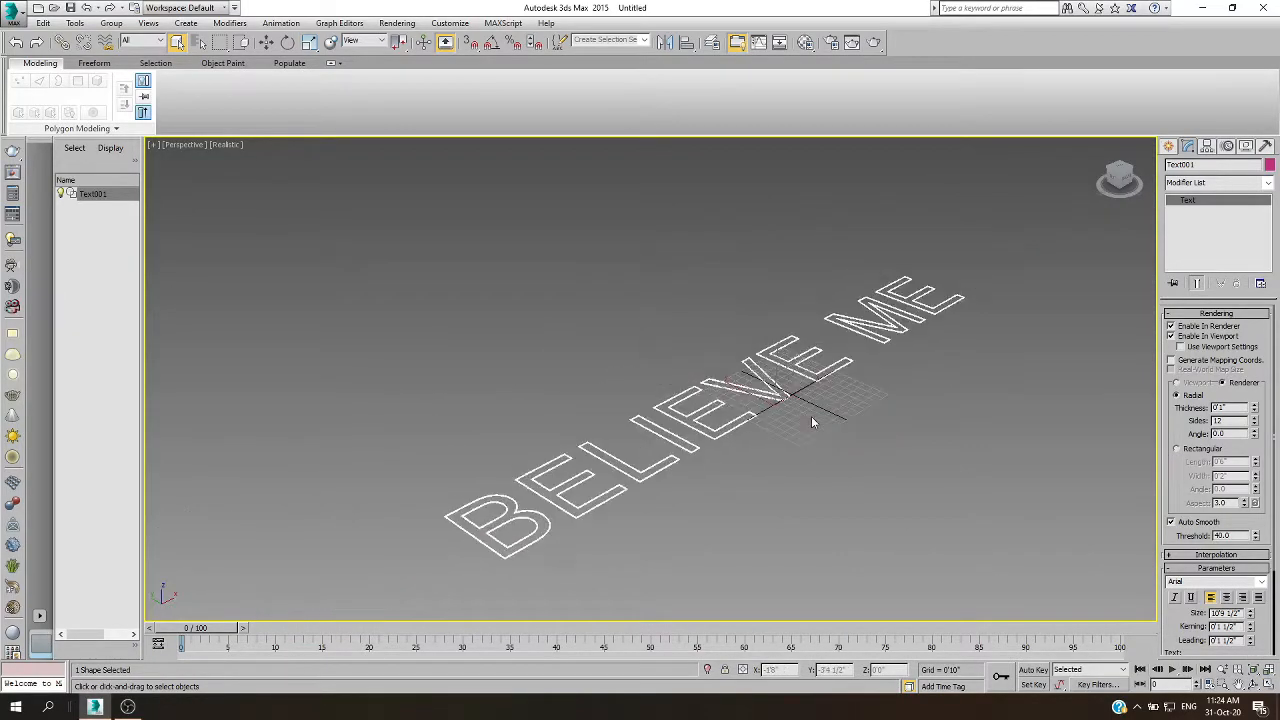
scroll(690, 506, "up", 2)
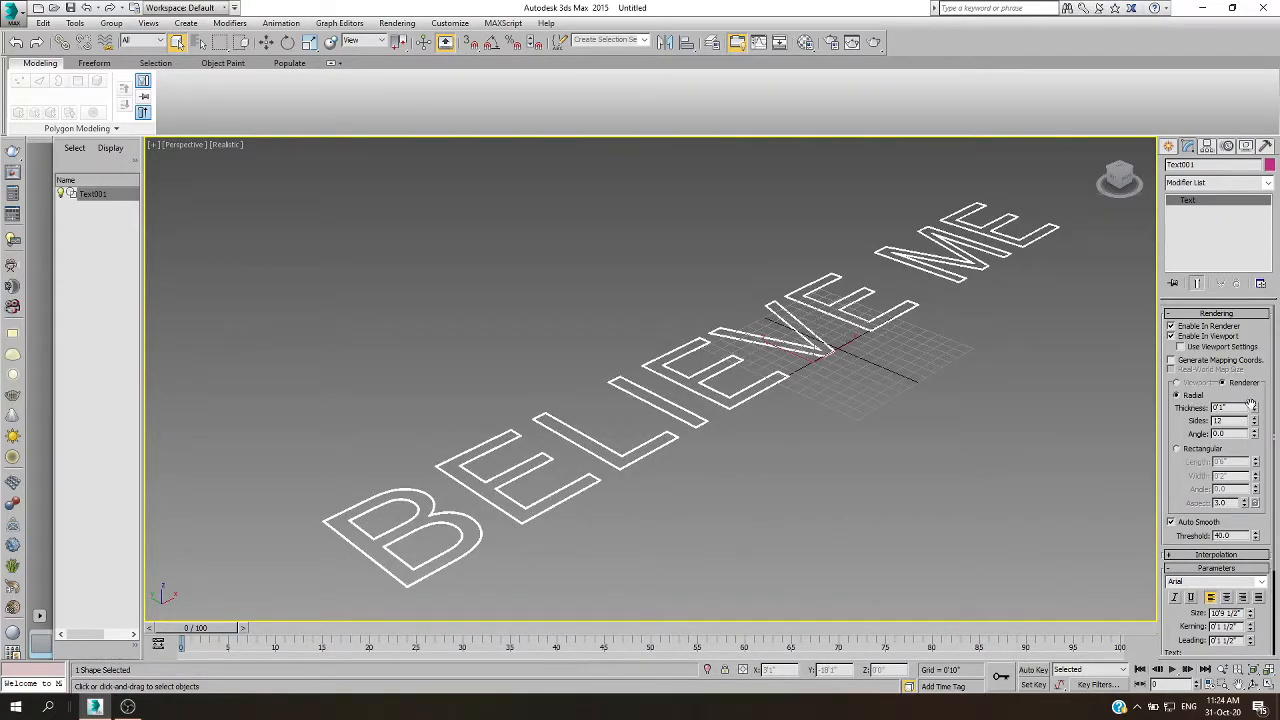
Set the text's radial rendering thickness to 0'4 1/2" with 22 sides and inspect the rounded outlines.
left_click_drag(1256, 410, 1256, 374)
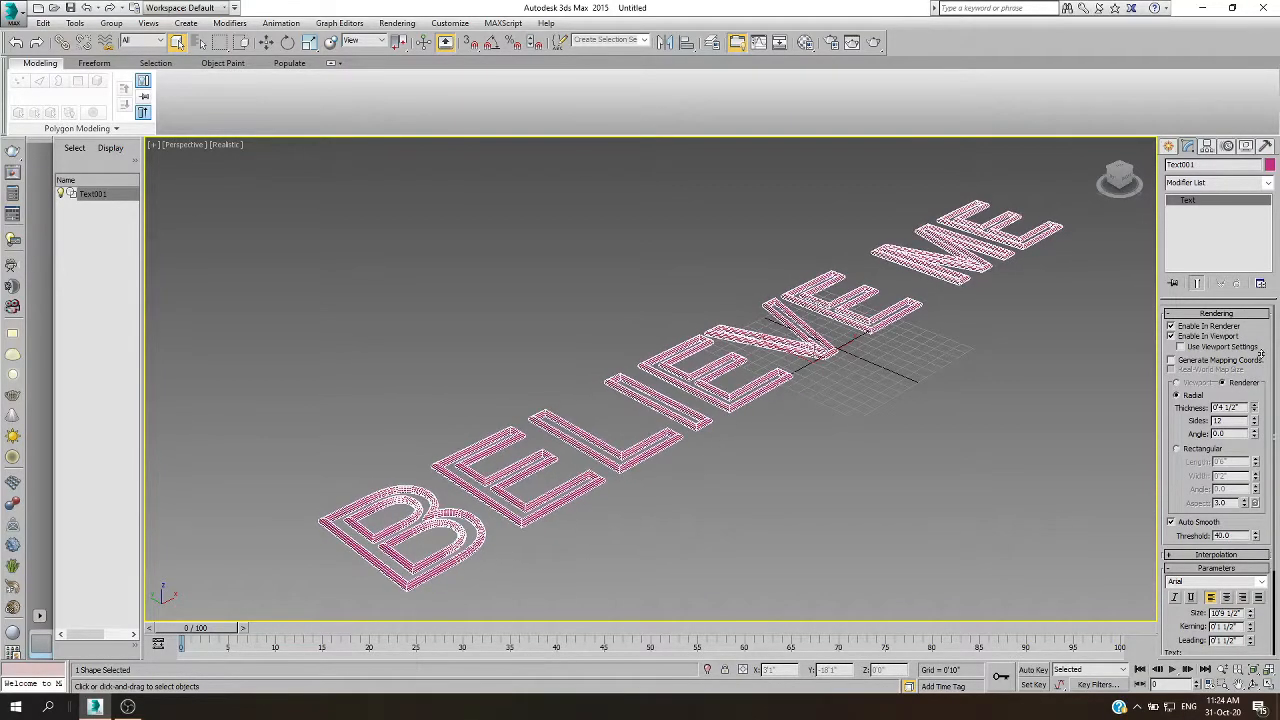
left_click_drag(1255, 424, 1255, 396)
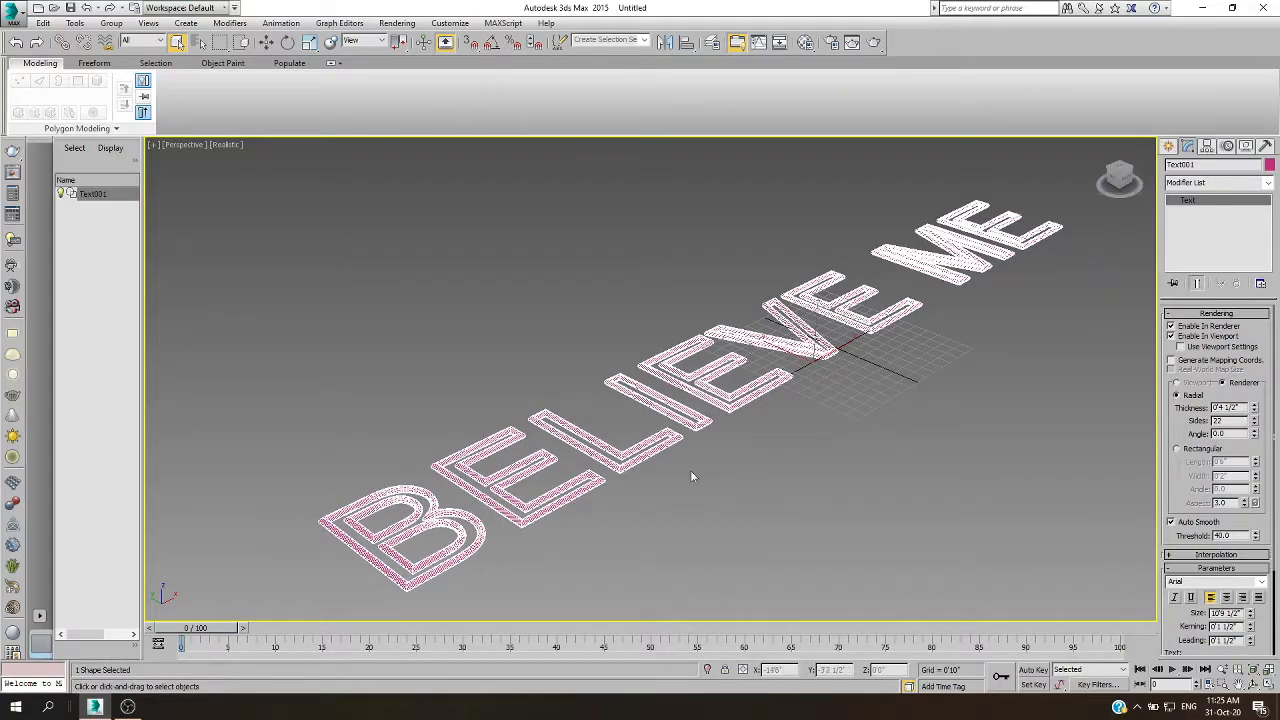
scroll(500, 545, "up", 3)
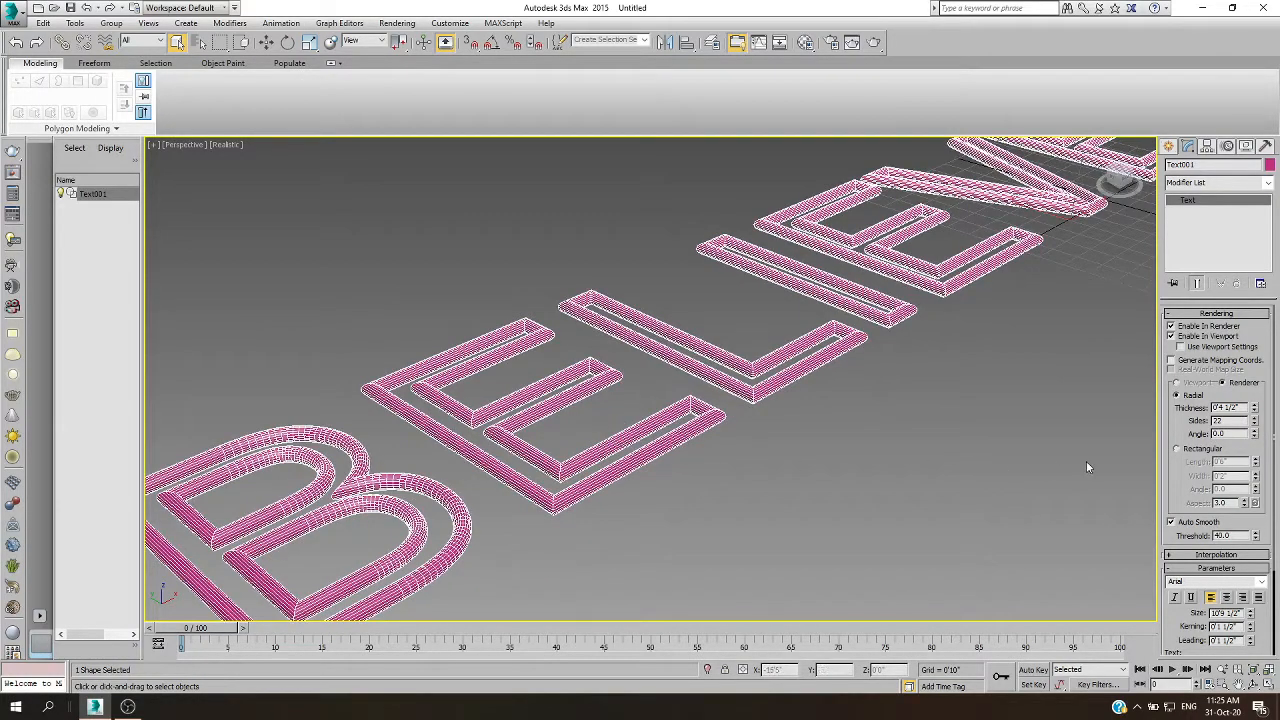
scroll(997, 457, "down", 2)
scroll(821, 457, "down", 2)
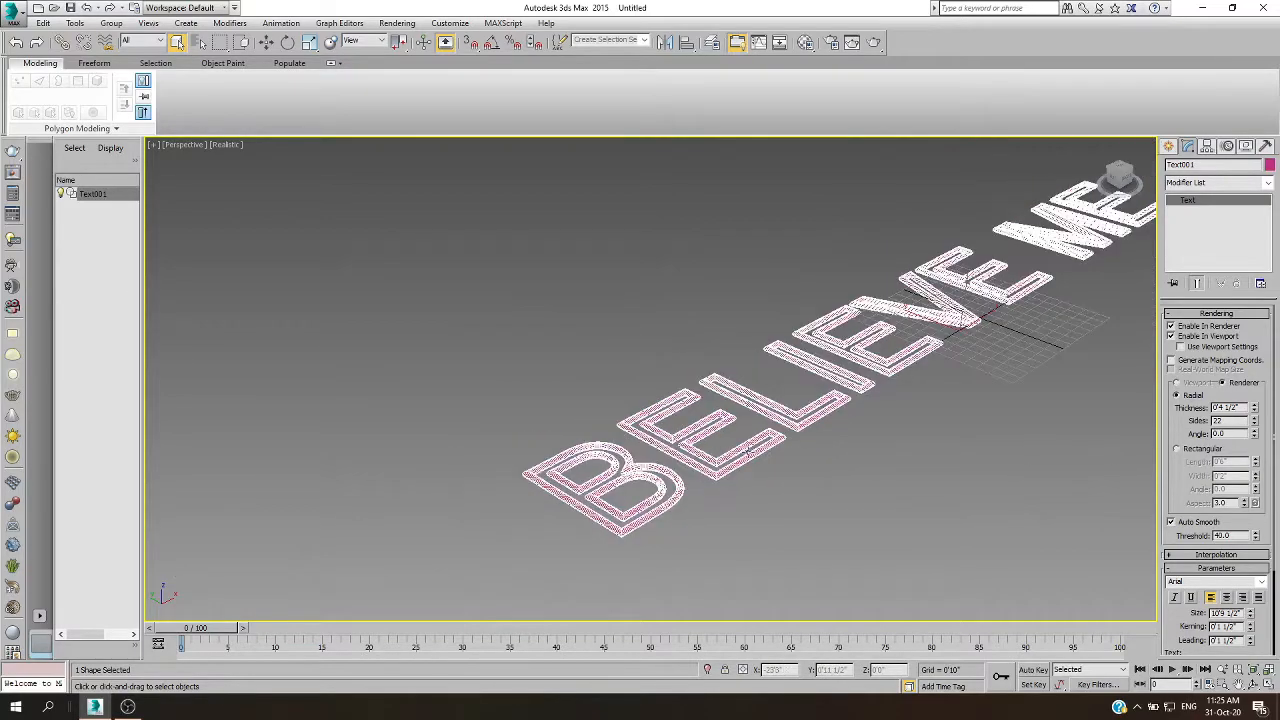
Switch the text's rendering cross-section to rectangular, with length 1'6" and width 0'4".
left_click(1177, 450)
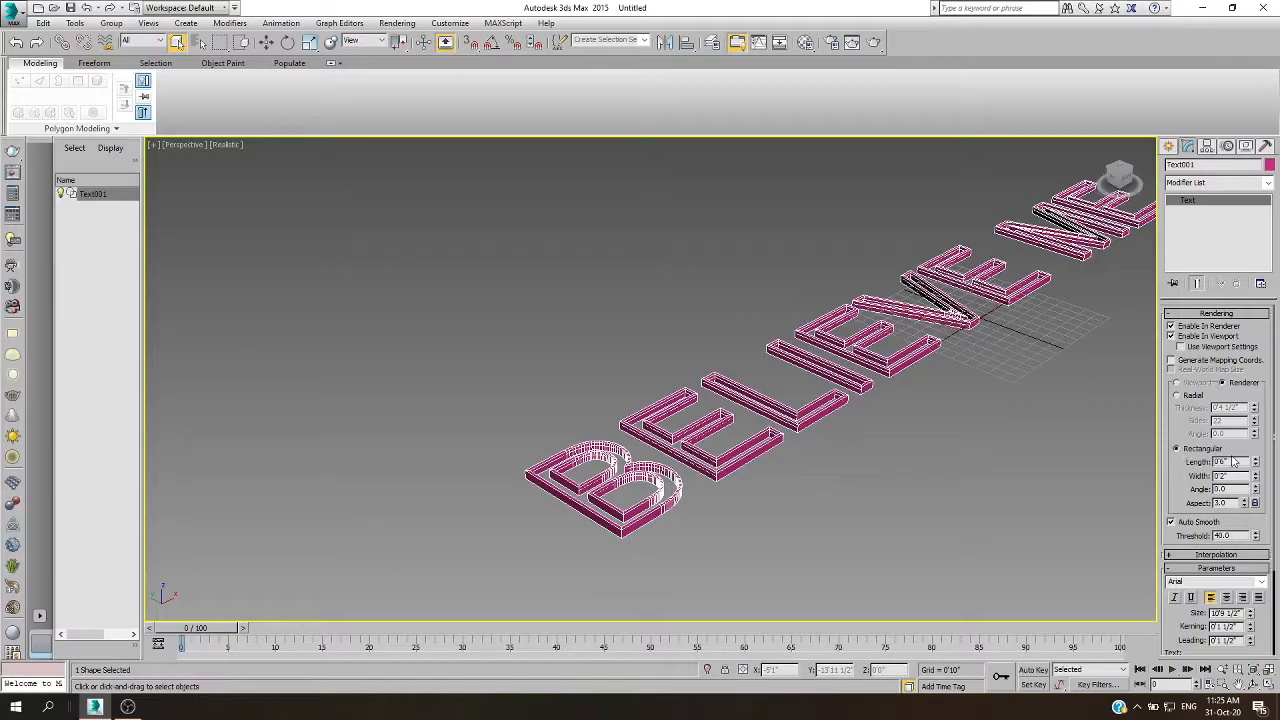
left_click_drag(1256, 463, 1270, 318)
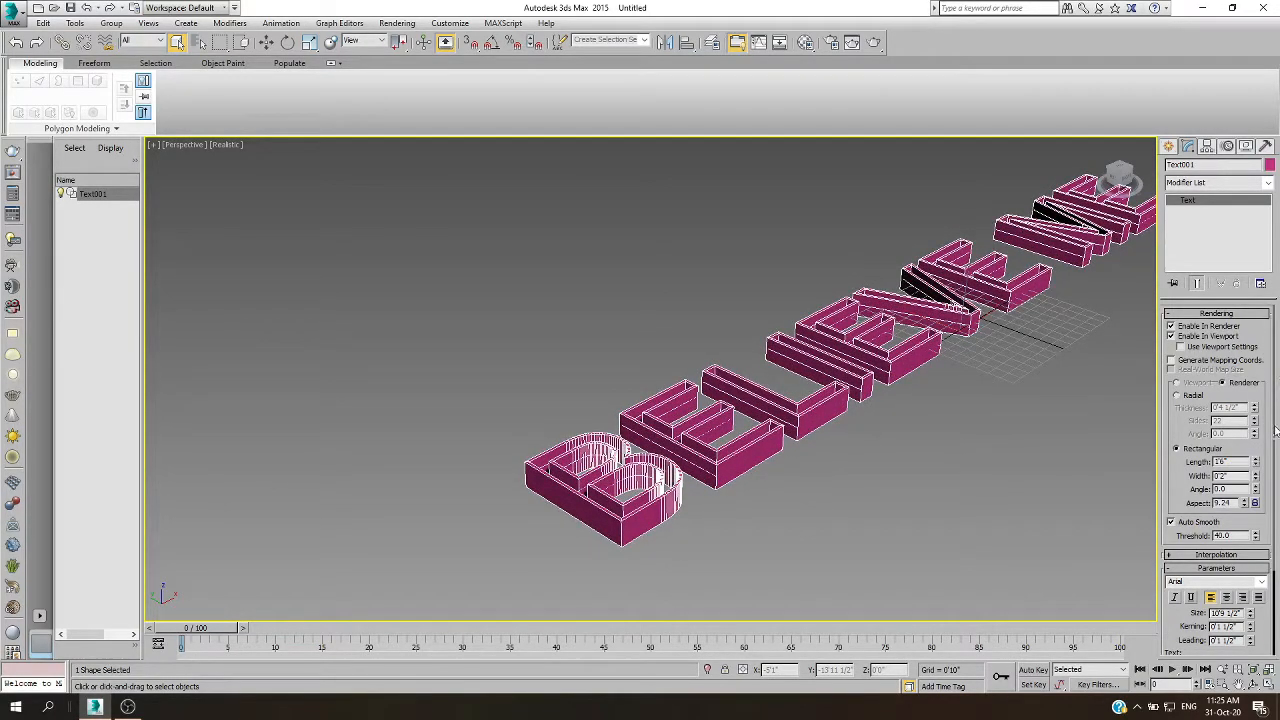
left_click_drag(1256, 481, 1262, 405)
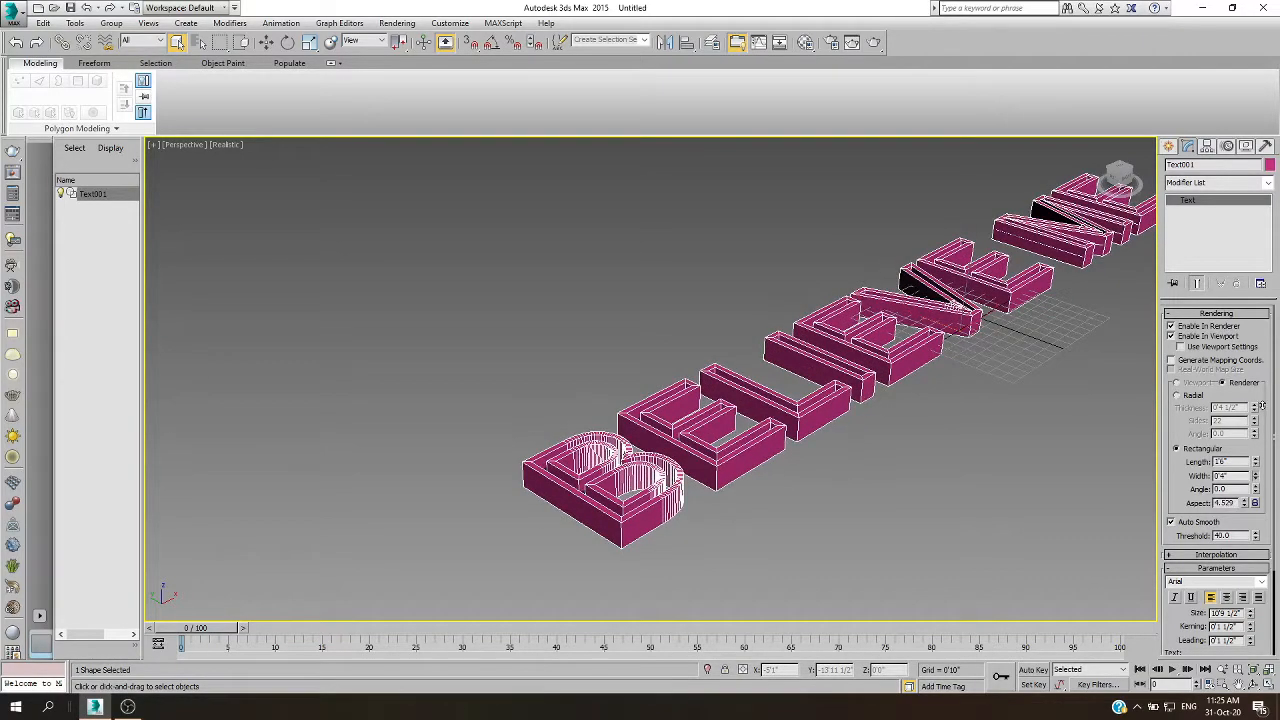
Set the rectangular cross-section's angle to 0.39 and aspect to 9.602, and deselect the text.
left_click_drag(1255, 489, 1258, 435)
left_click_drag(1252, 503, 1244, 430)
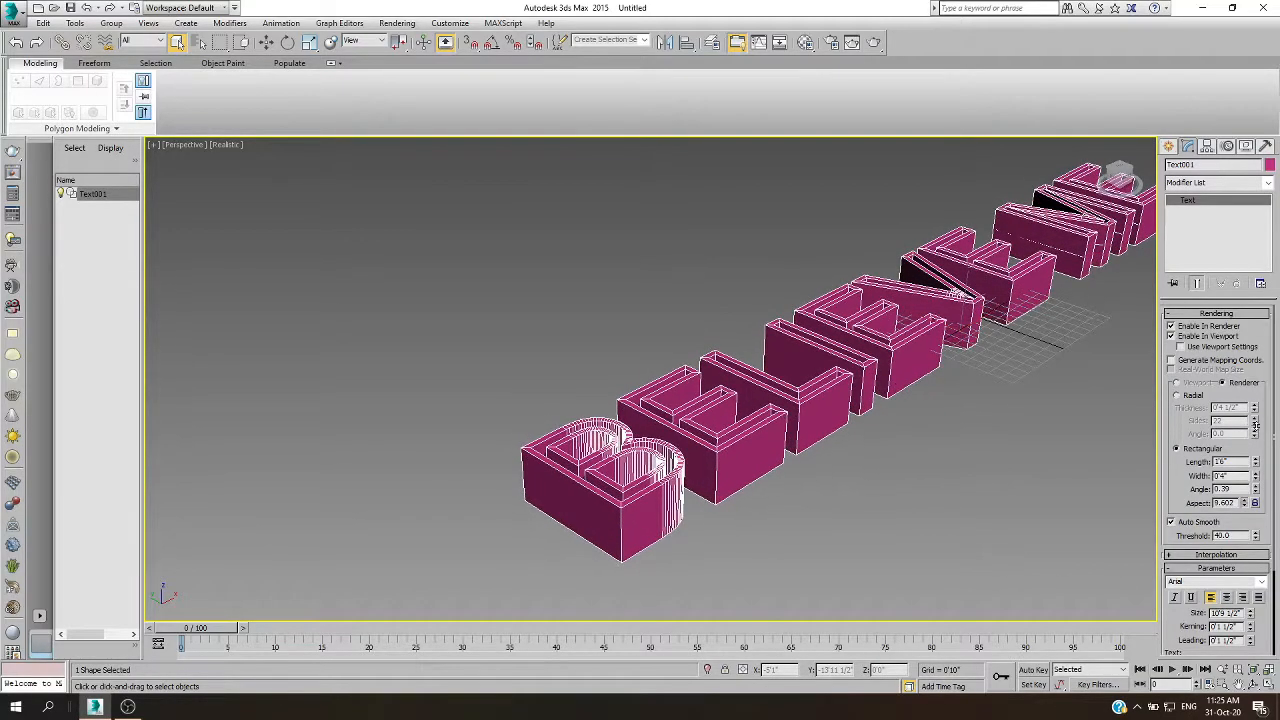
scroll(735, 490, "down", 5)
scroll(738, 437, "up", 3)
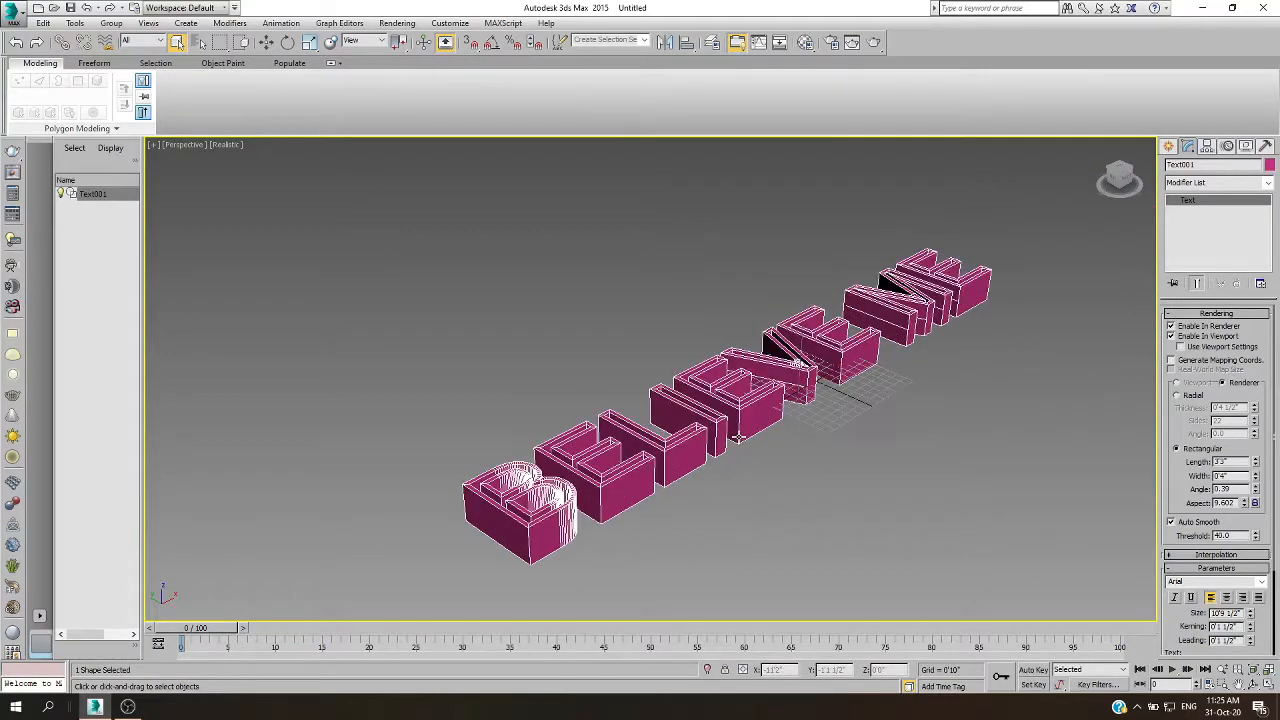
left_click(782, 485)
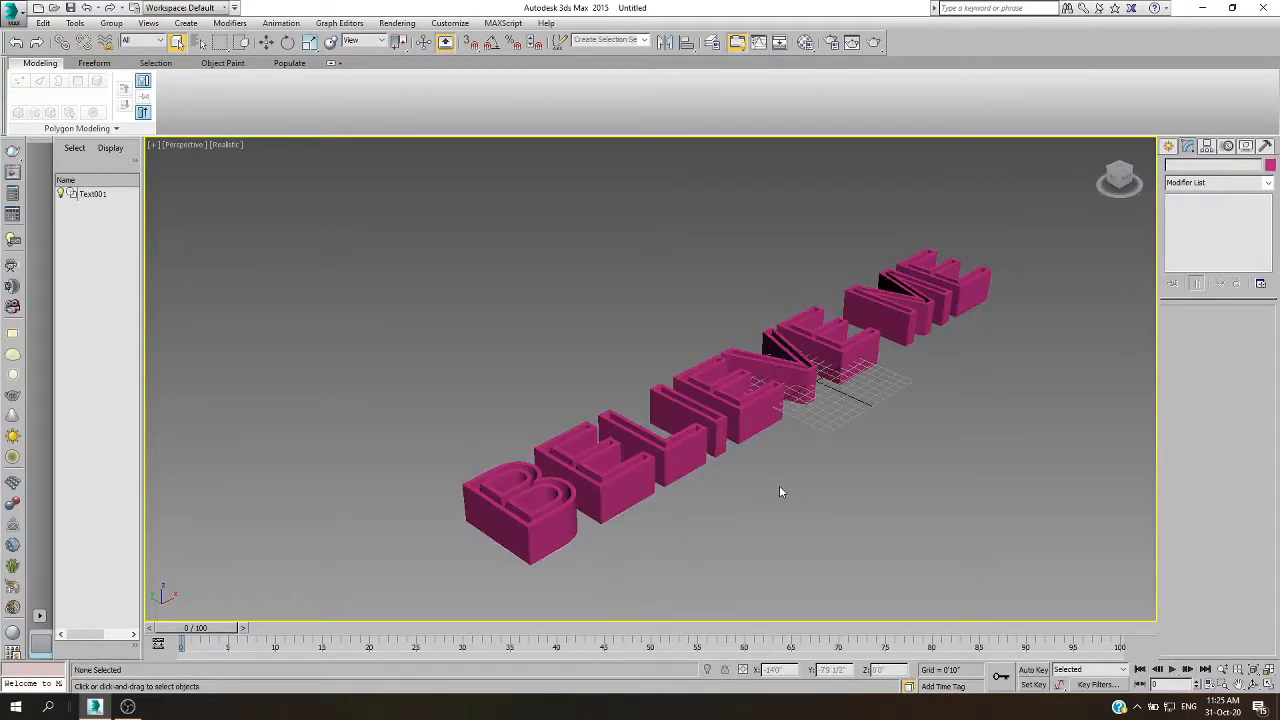
Change the text's font to Bahnschrift Bold Condensed, and deselect it to inspect the letter shapes.
scroll(600, 498, "up", 2)
left_click(613, 490)
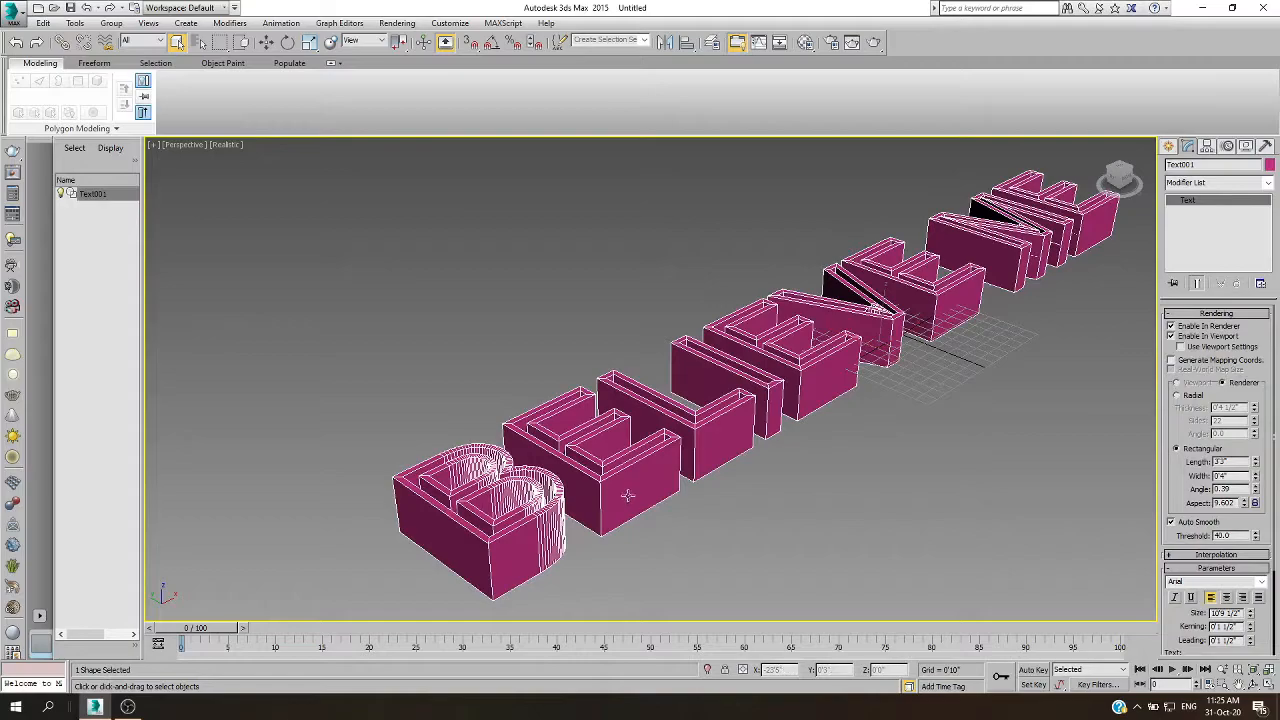
left_click(1275, 498)
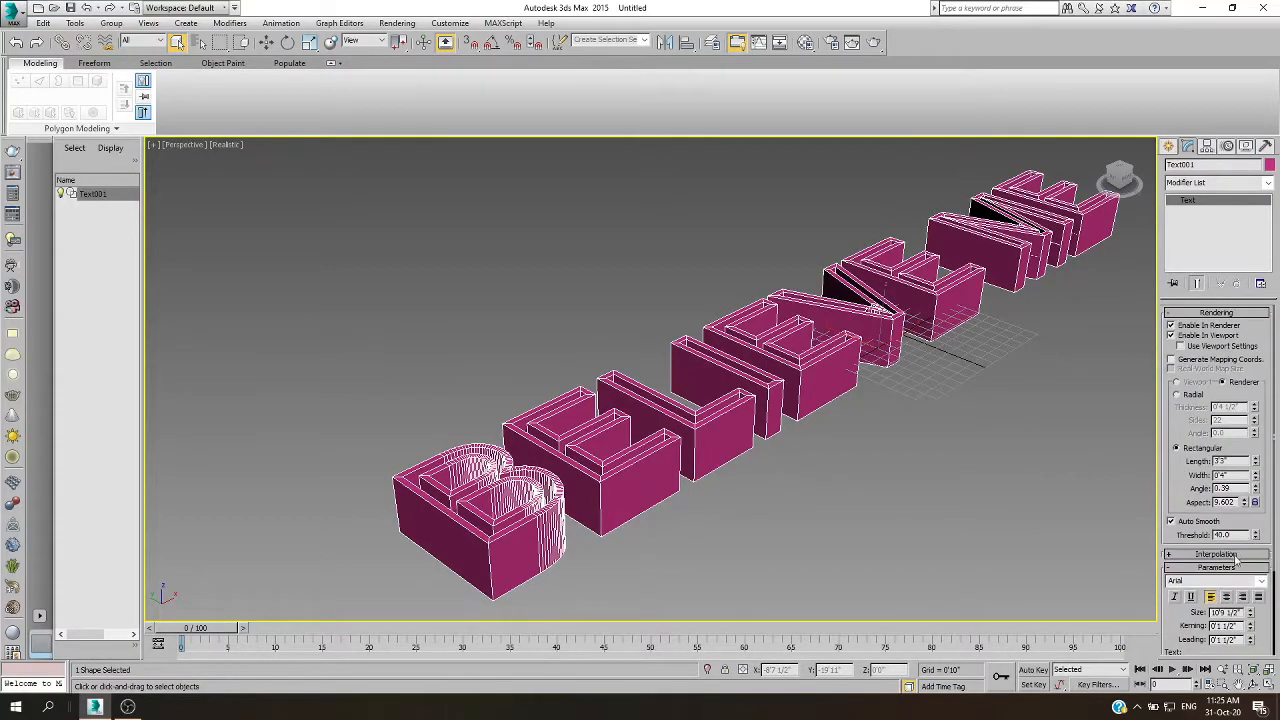
left_click_drag(1275, 514, 1276, 589)
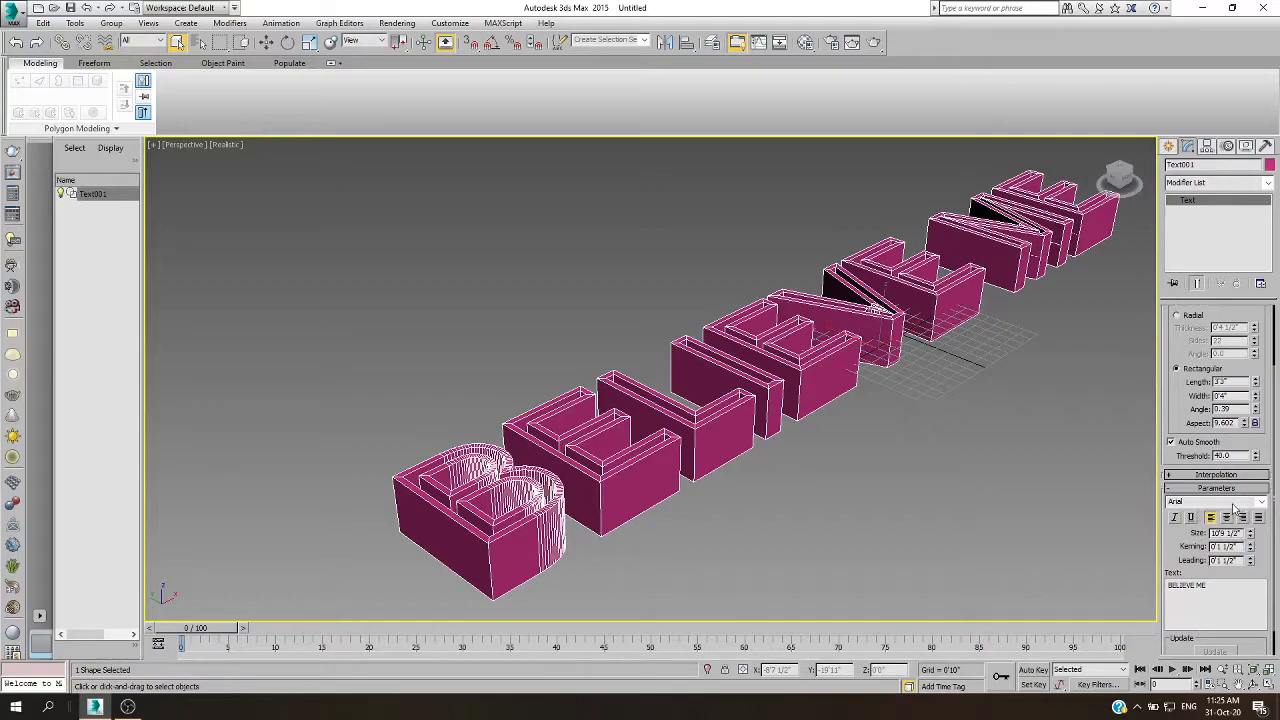
left_click(1262, 502)
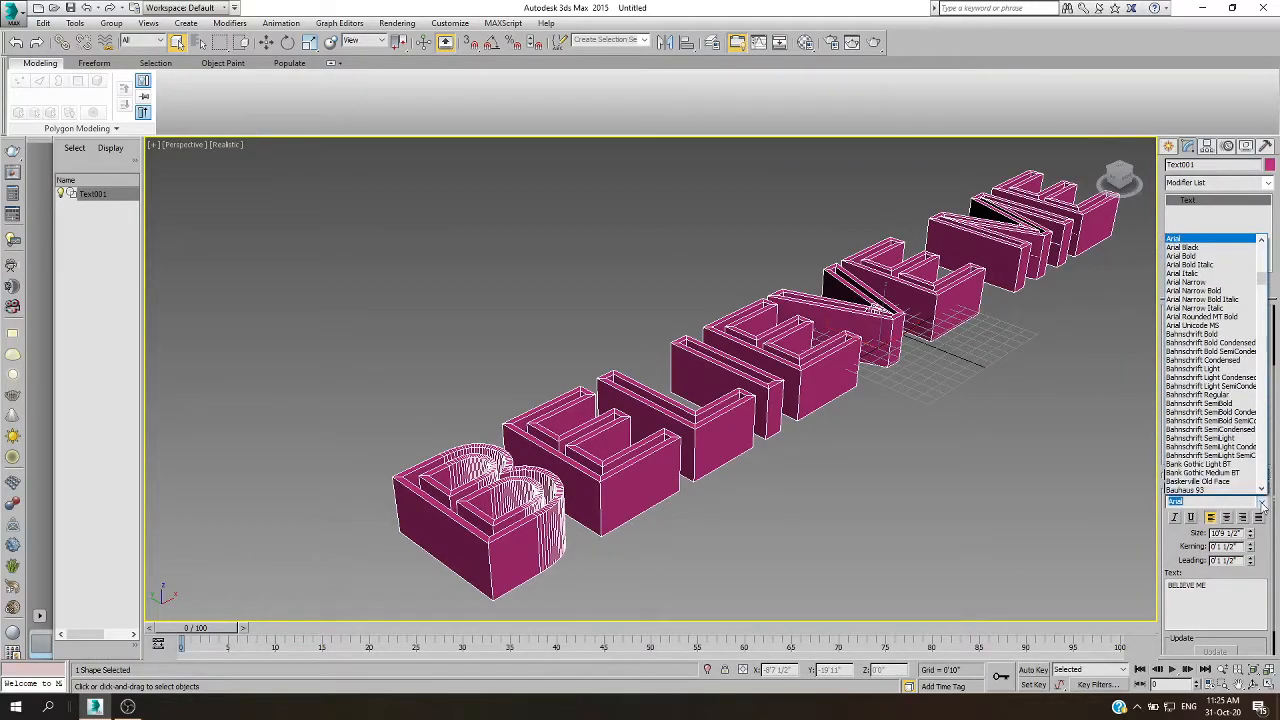
left_click(1192, 343)
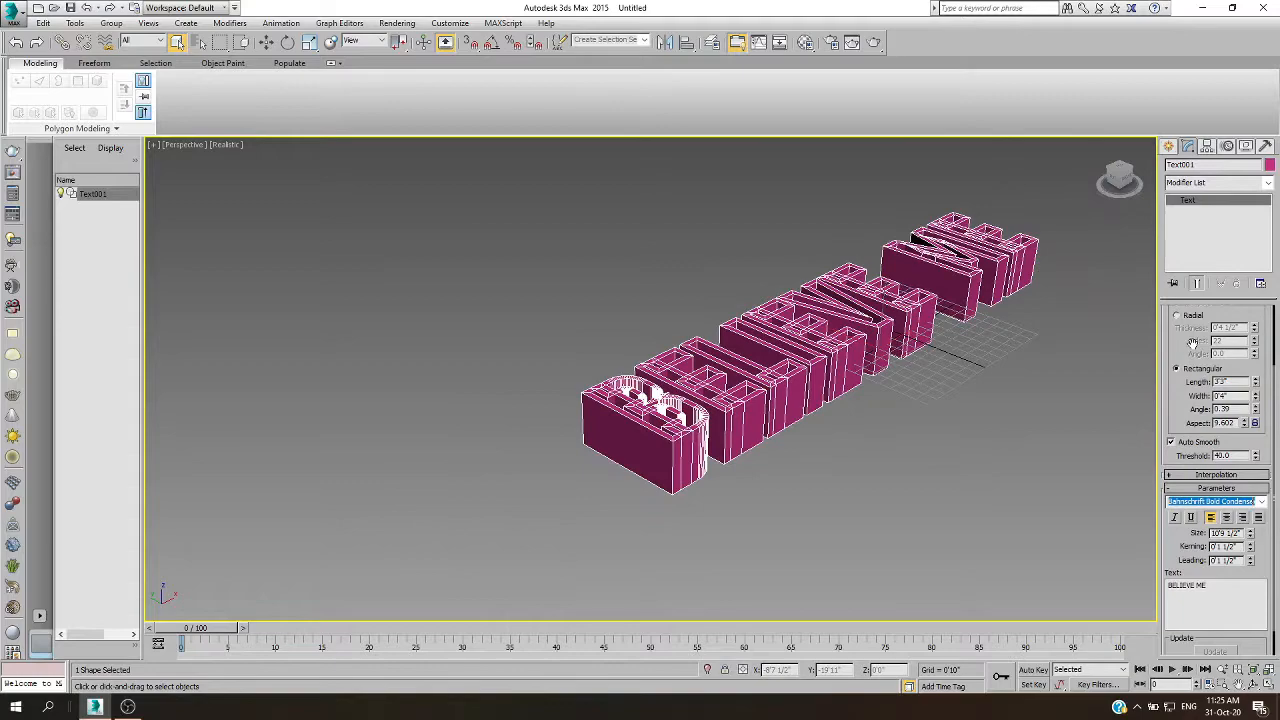
left_click(1100, 450)
scroll(840, 310, "up", 5)
scroll(840, 310, "down", 3)
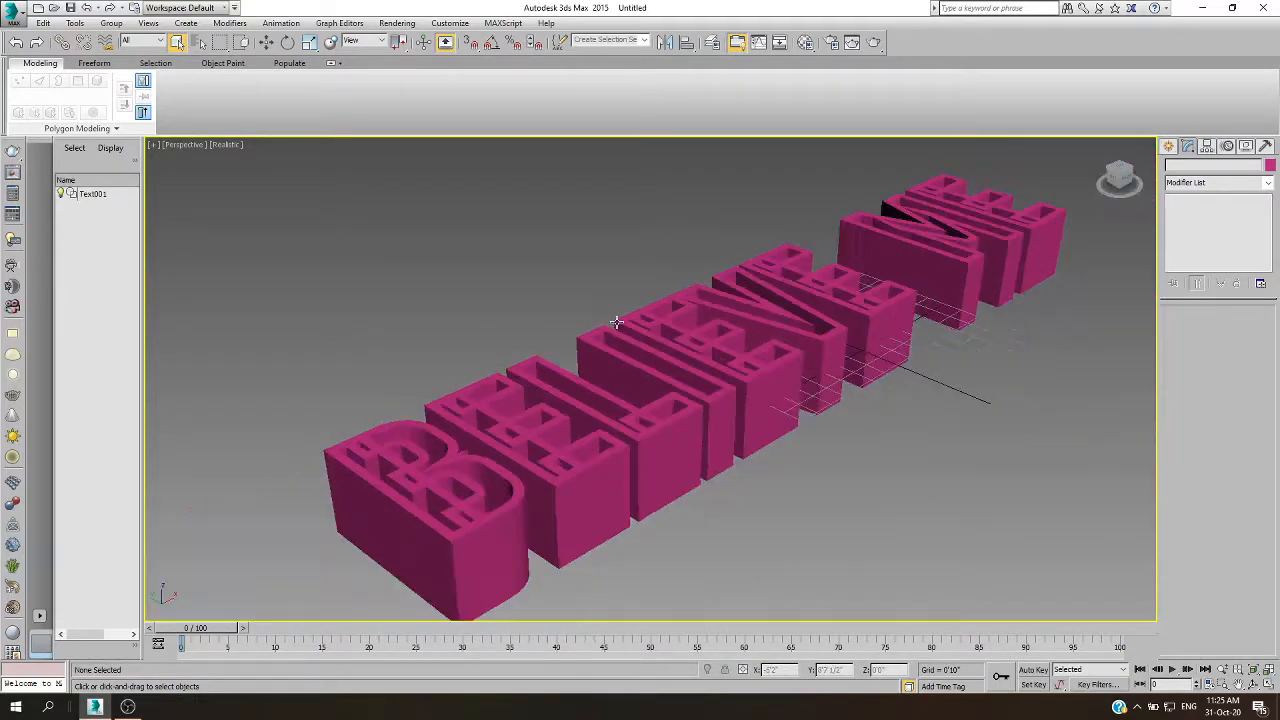
Apply an Extrude modifier to the BELIEVE ME text with an amount of 4'8 1/2", and deselect it.
left_click(676, 425)
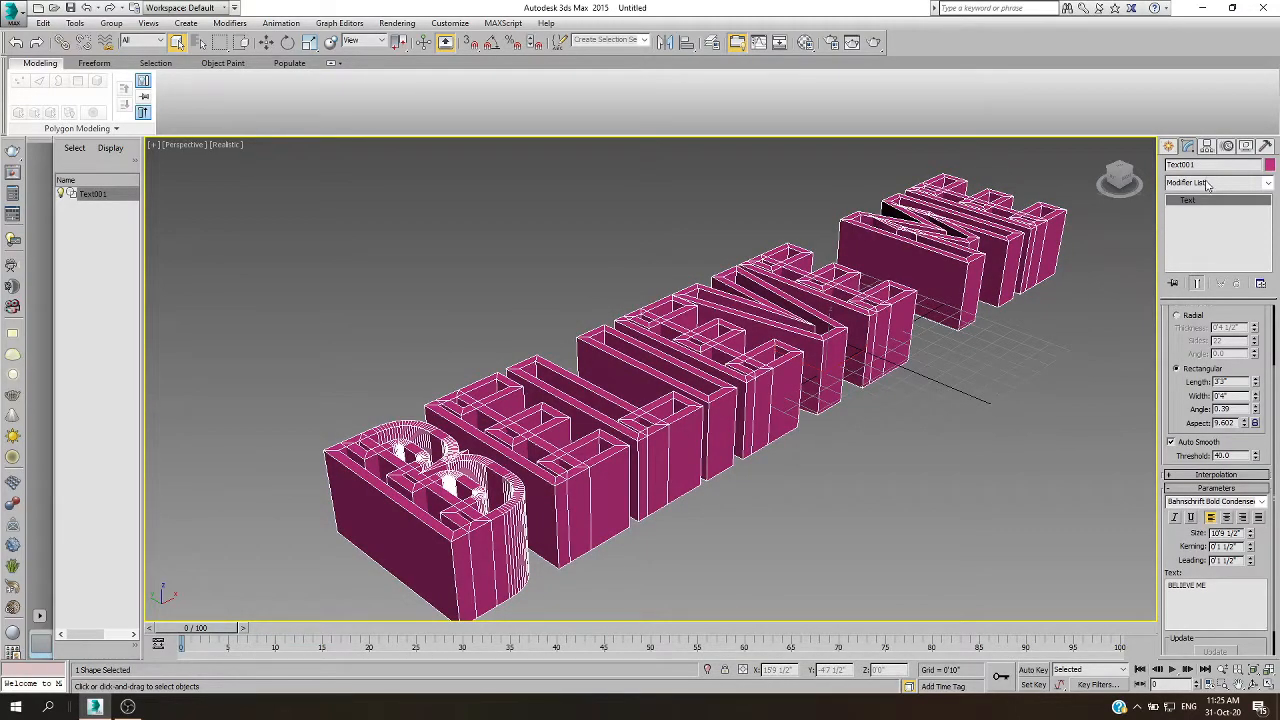
left_click(1206, 184)
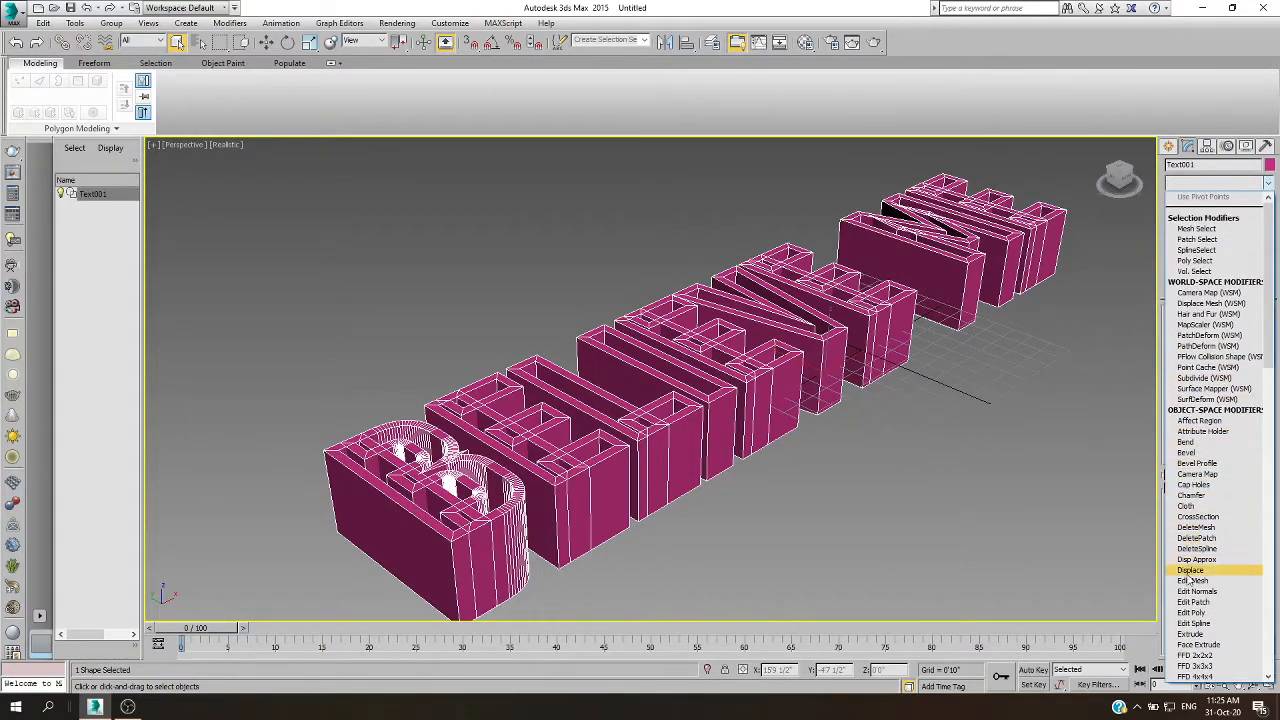
left_click(1191, 634)
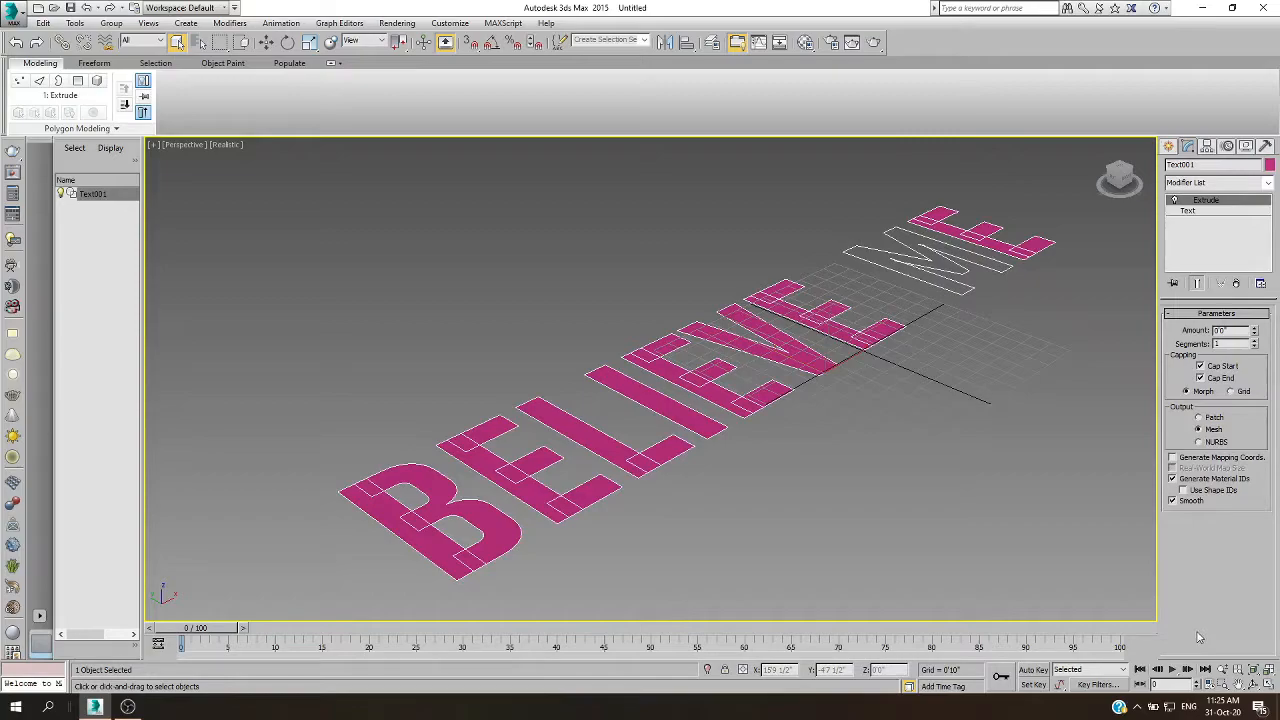
left_click_drag(1254, 334, 1256, 254)
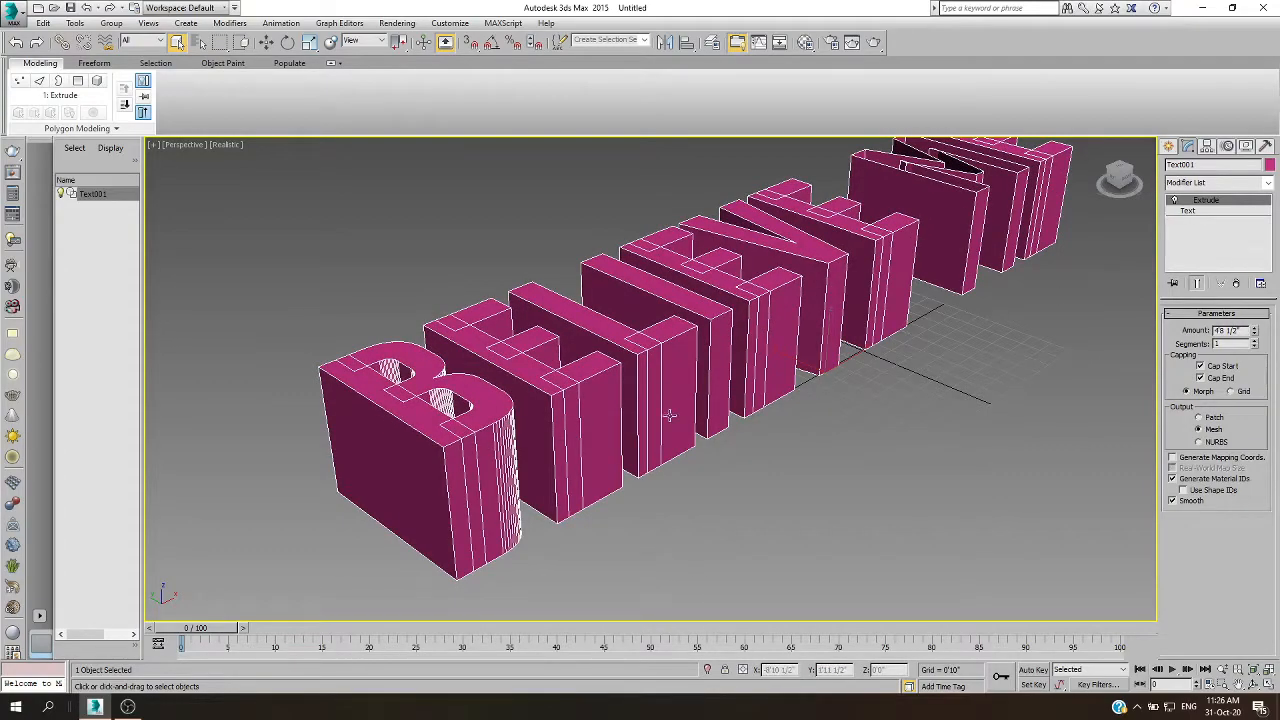
scroll(660, 418, "down", 5)
scroll(651, 421, "up", 3)
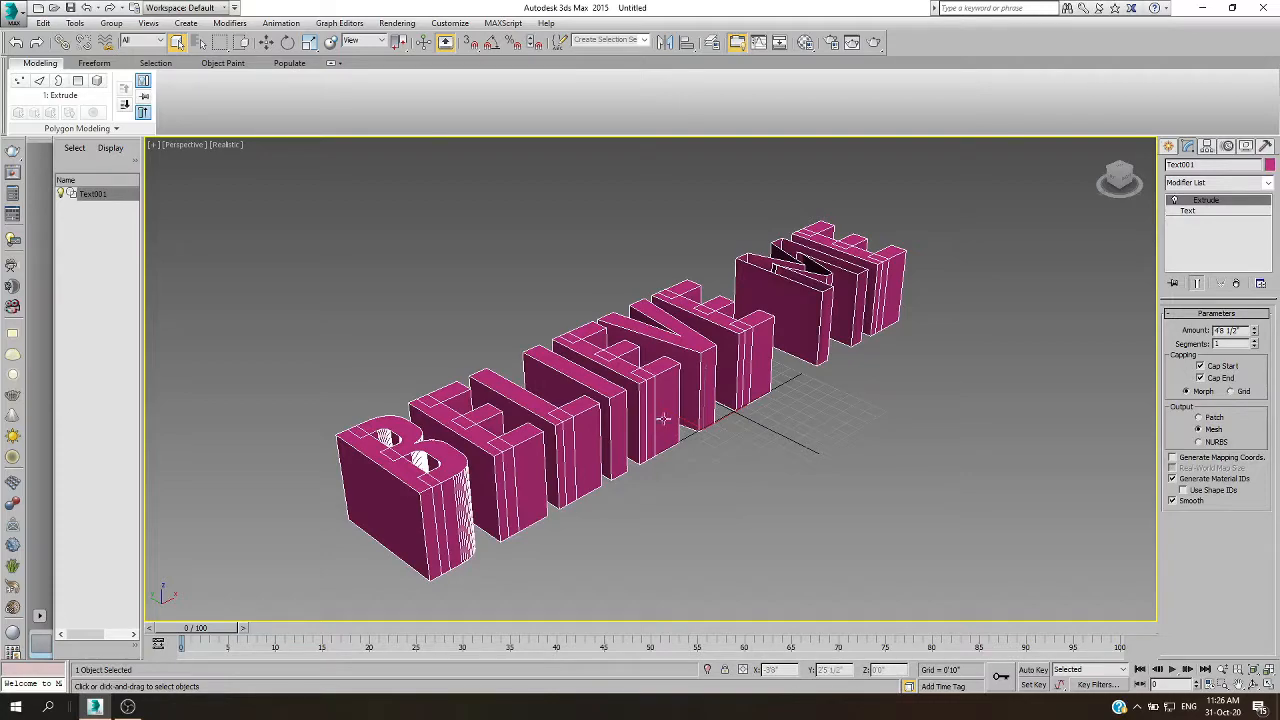
left_click(760, 473)
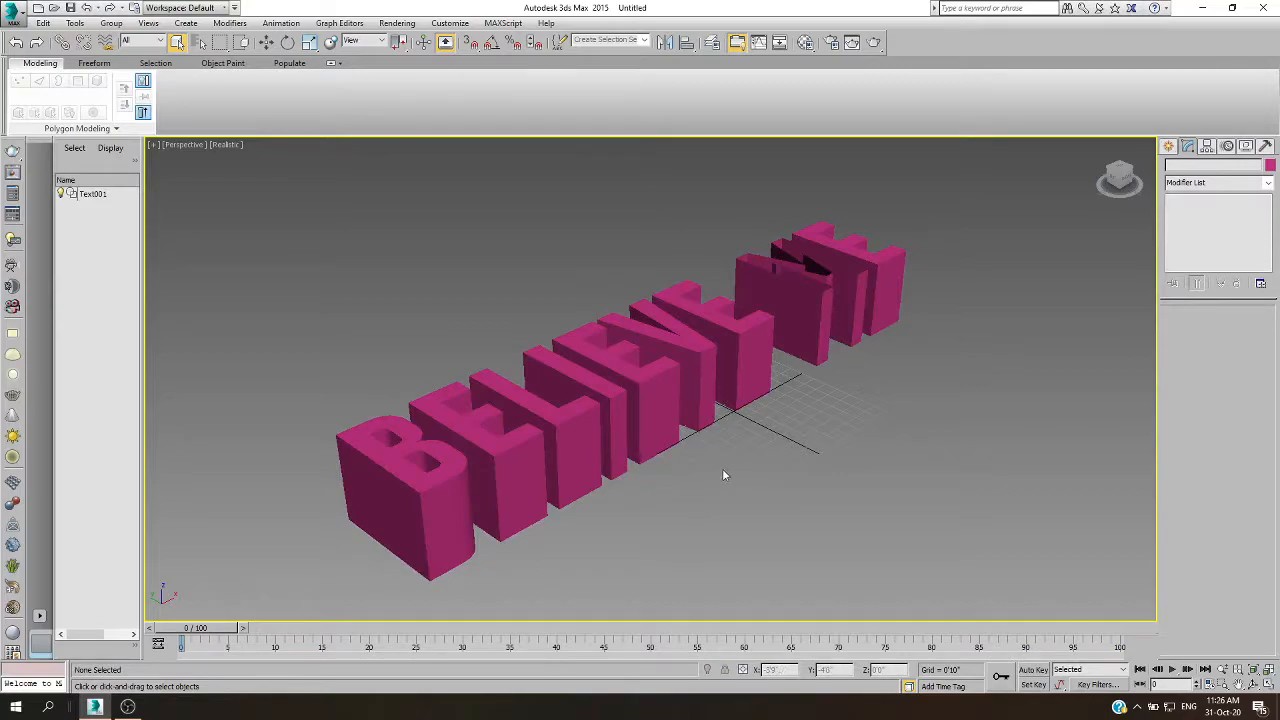
Delete the extruded text and return to the four-viewport layout.
left_click(657, 423)
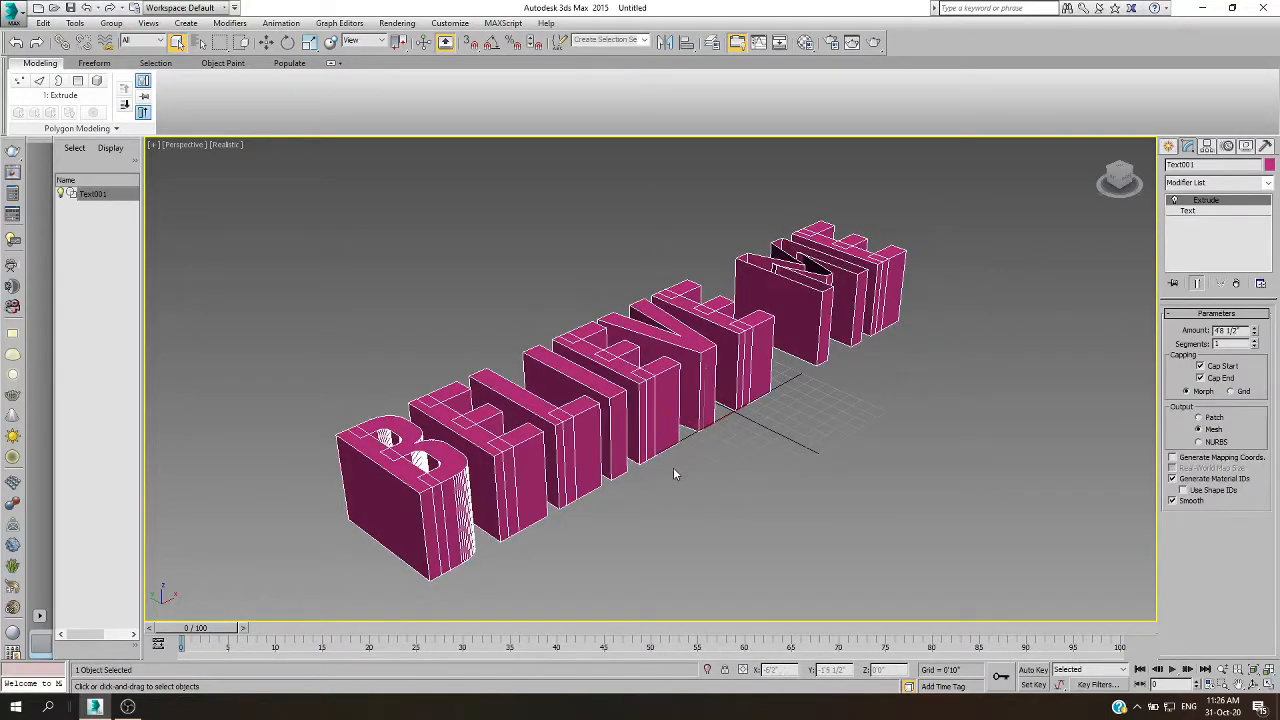
key("Delete")
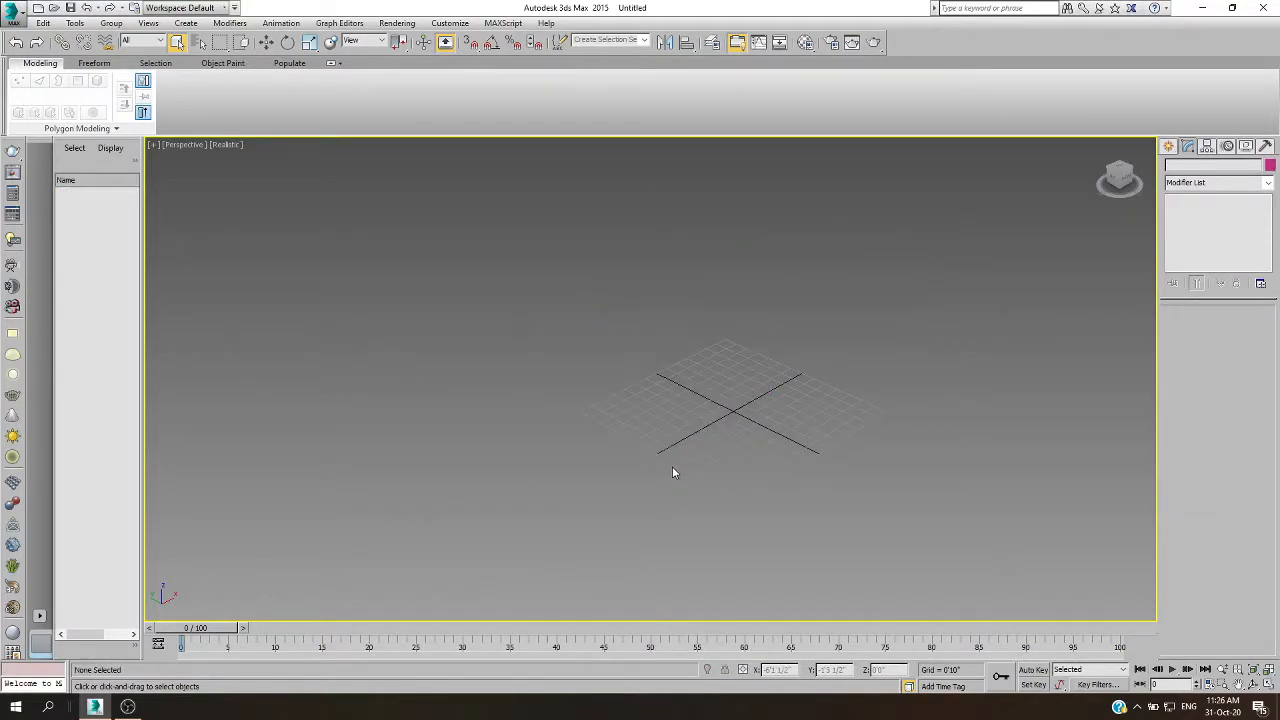
left_click(1267, 683)
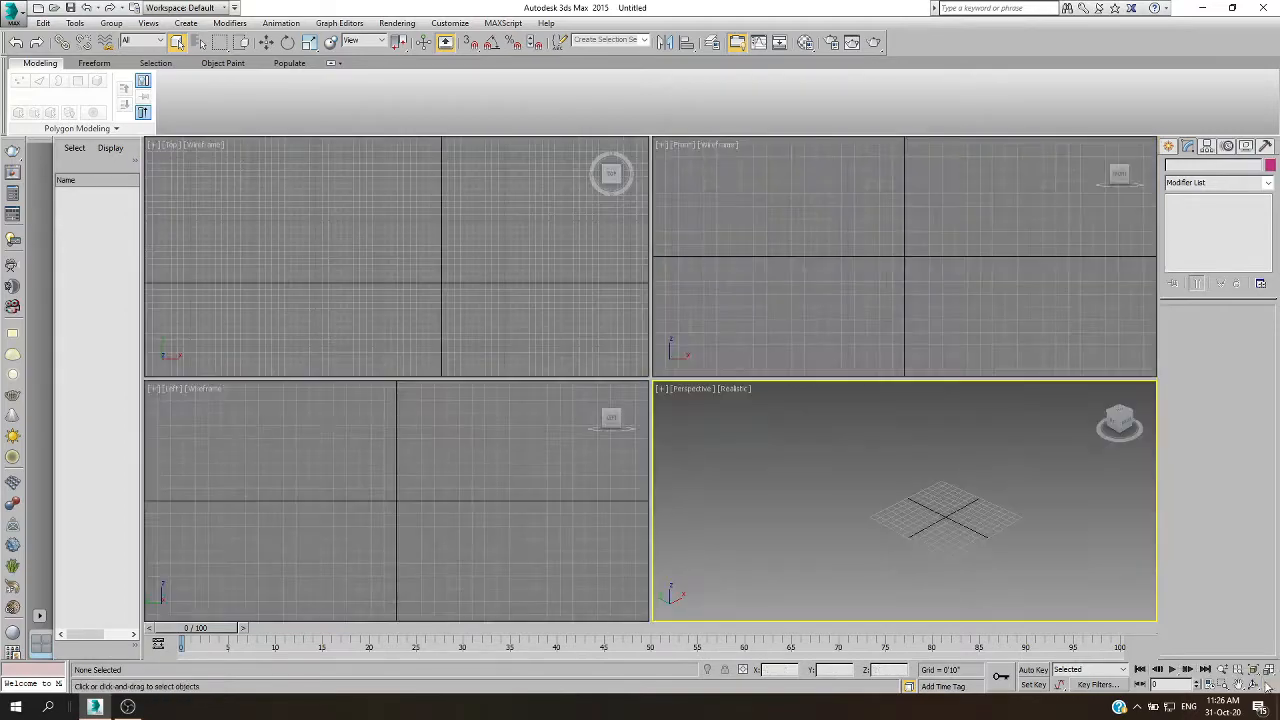
scroll(988, 530, "up", 3)
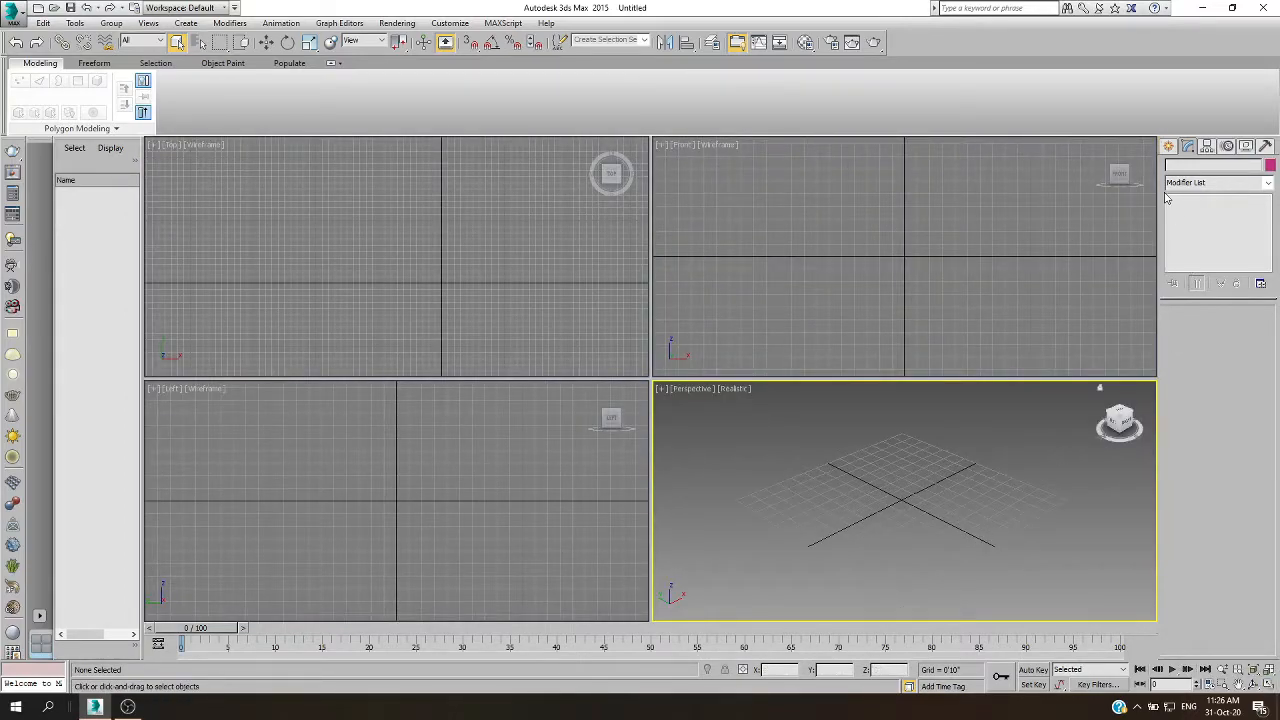
left_click(1168, 146)
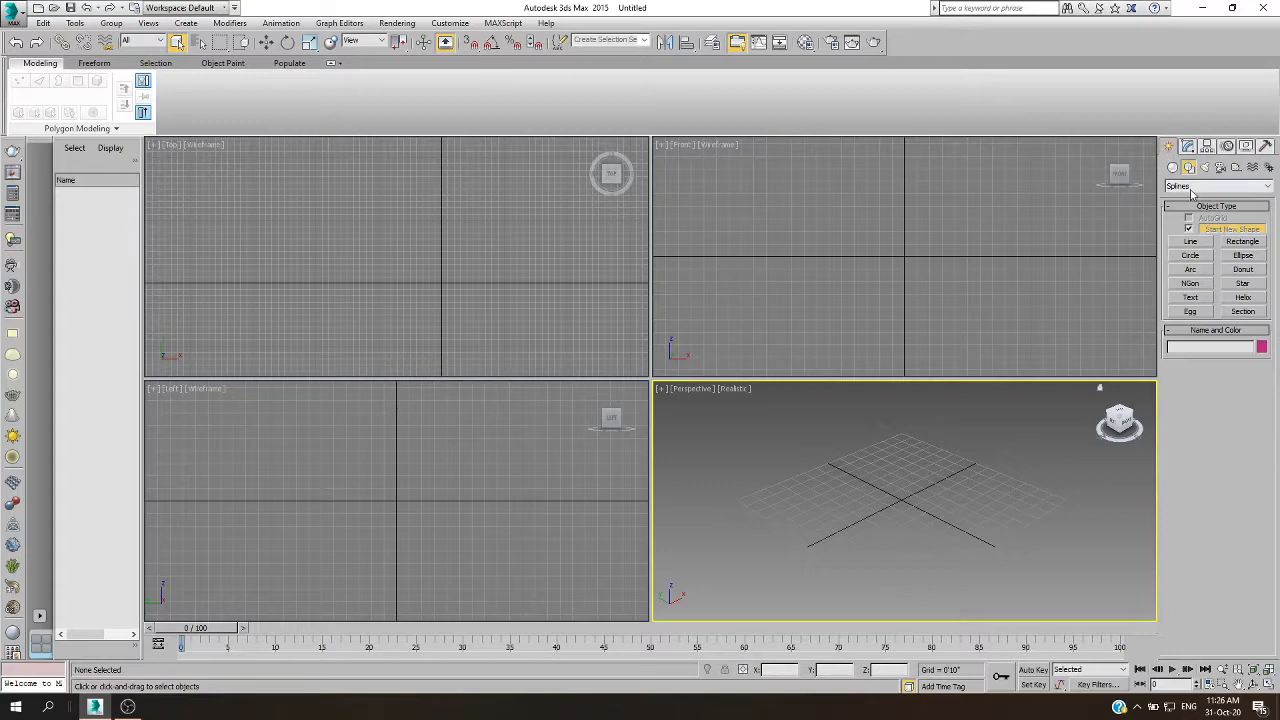
left_click(1244, 299)
left_click_drag(908, 523, 907, 538)
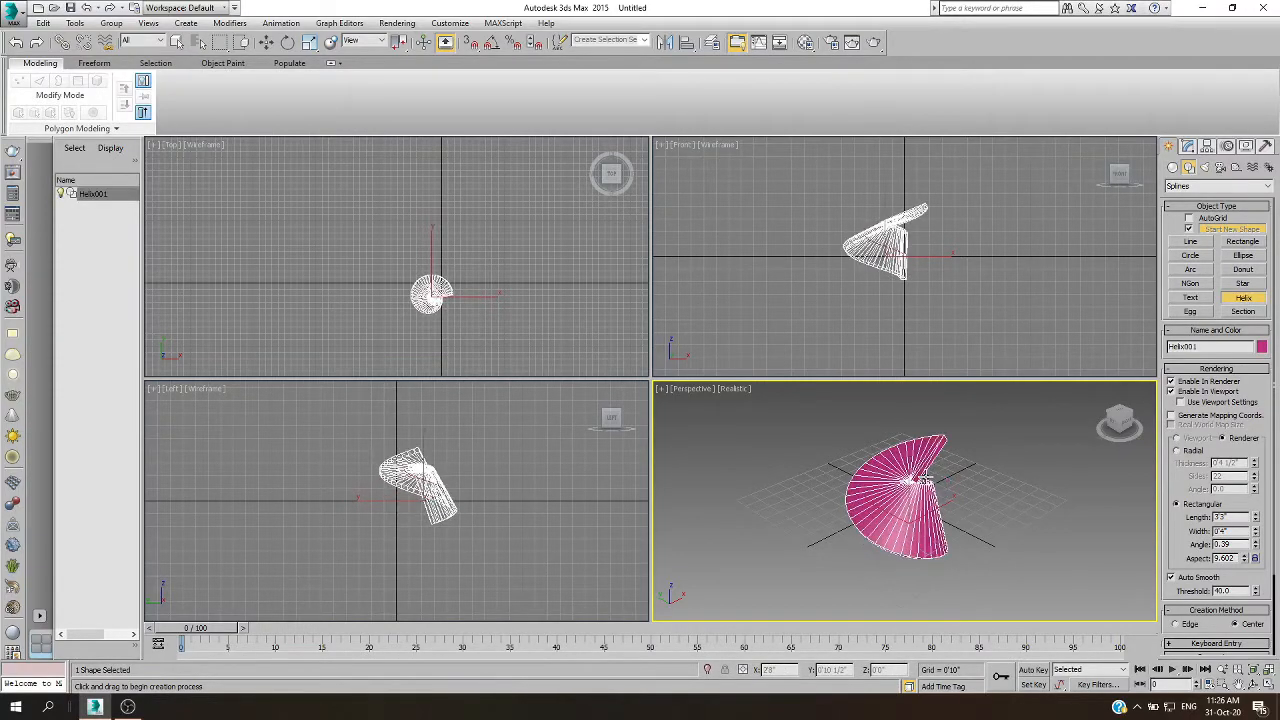
right_click(971, 452)
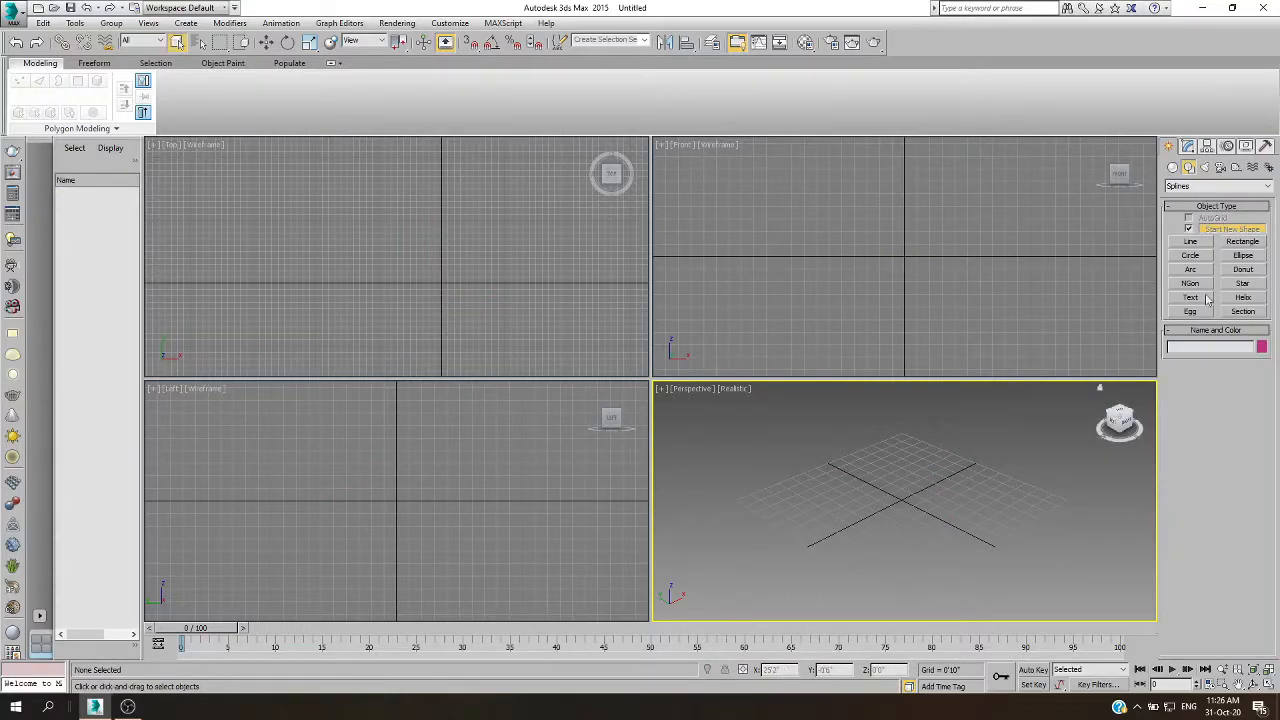
left_click(1189, 147)
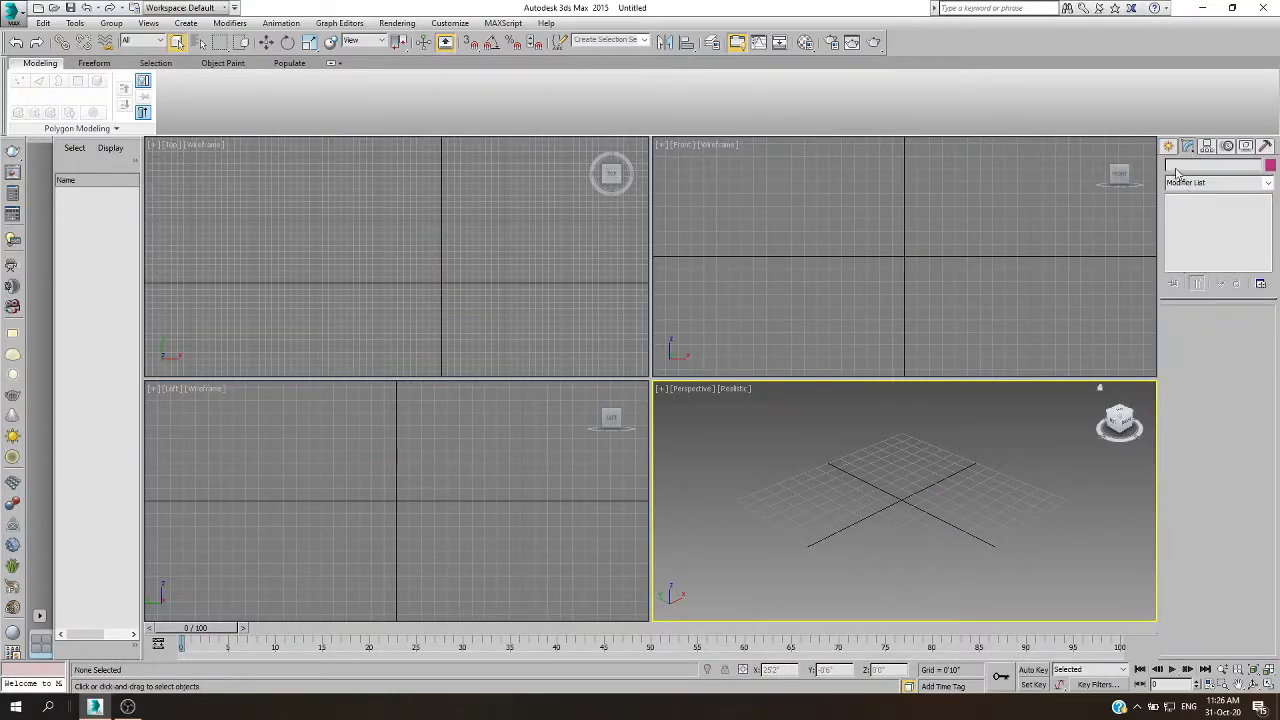
left_click(1171, 147)
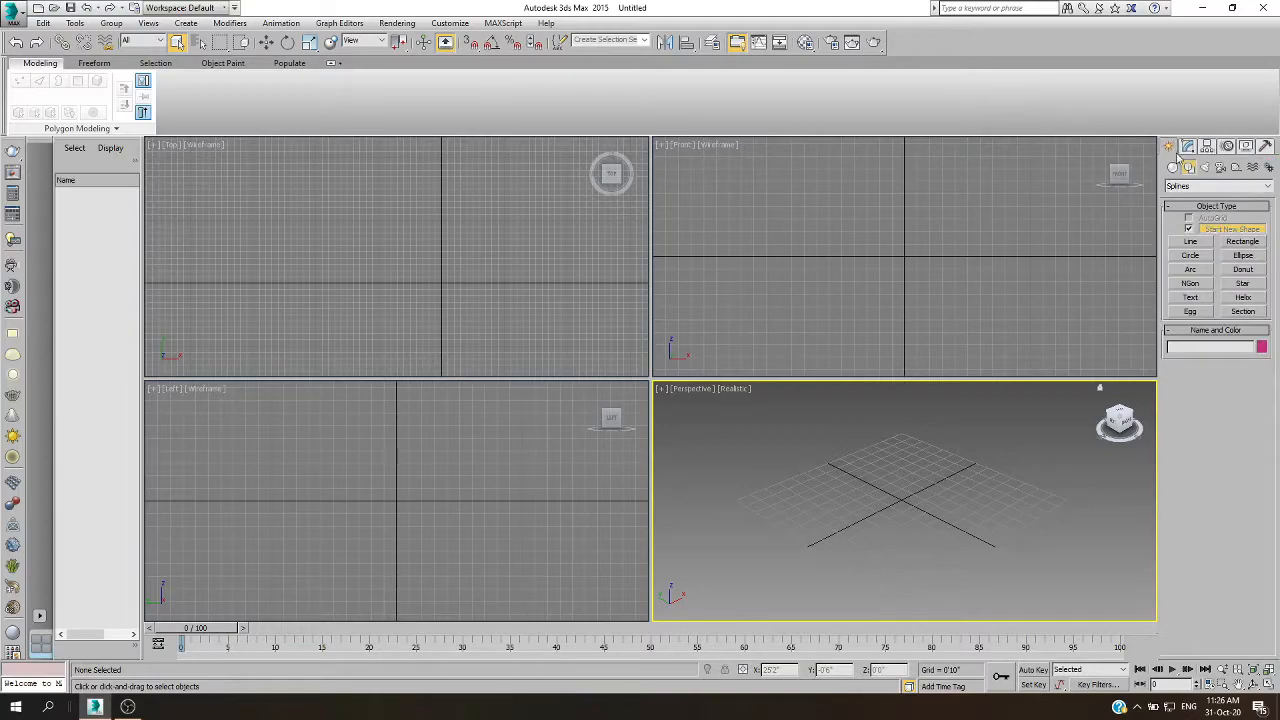
With renderer and viewport display disabled, draw a one-turn helix near the Perspective grid's center, base radius about 2'3", height about 4'5 1/2".
left_click(1253, 298)
left_click(1171, 382)
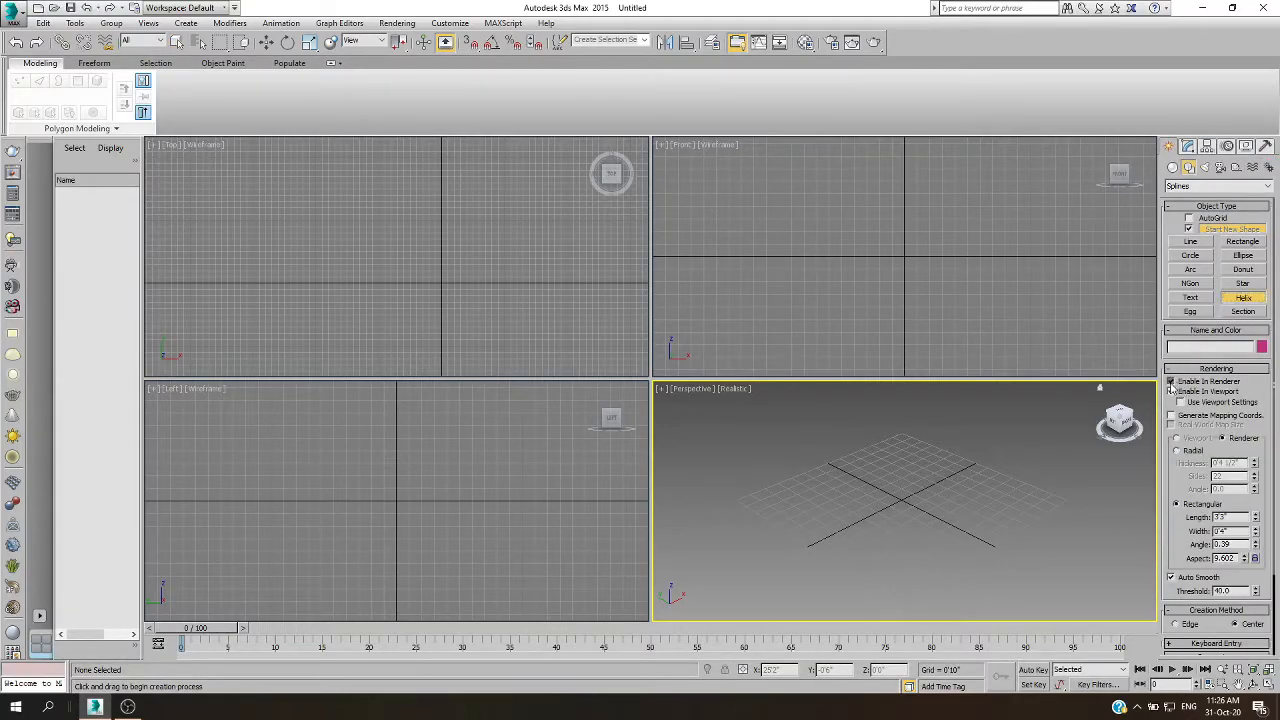
left_click(1172, 392)
left_click_drag(899, 516, 899, 547)
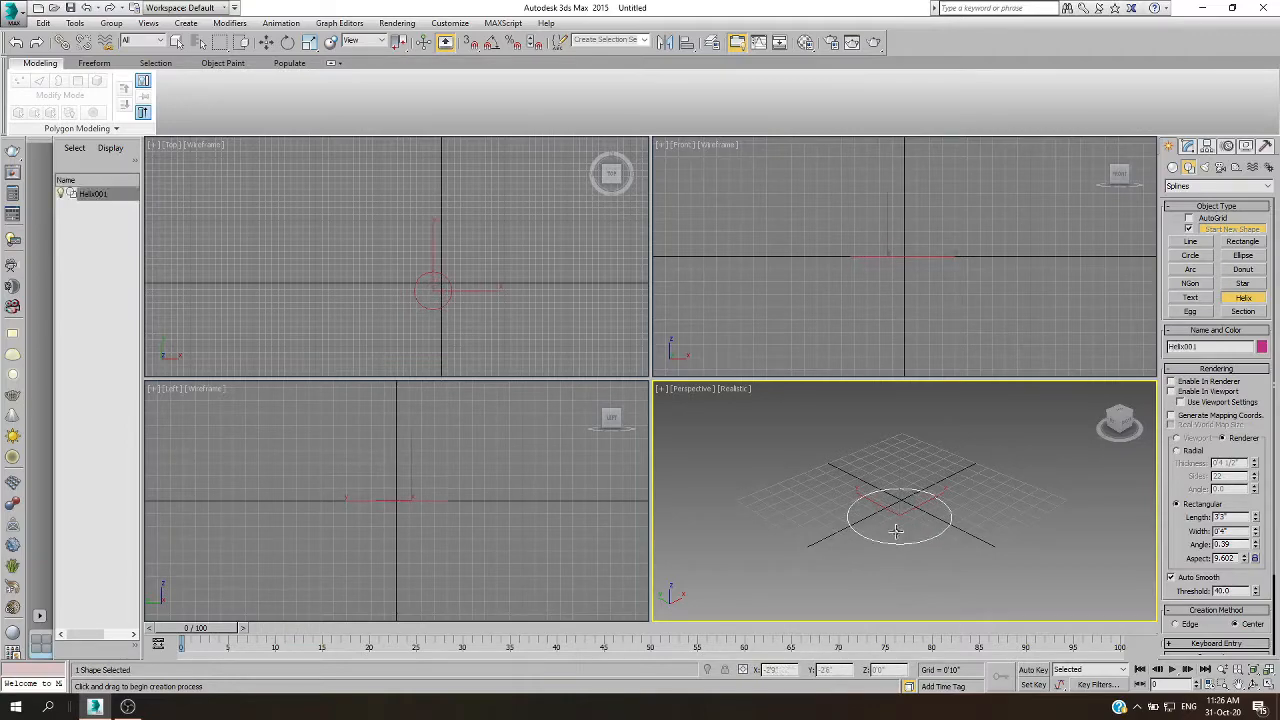
right_click(898, 461)
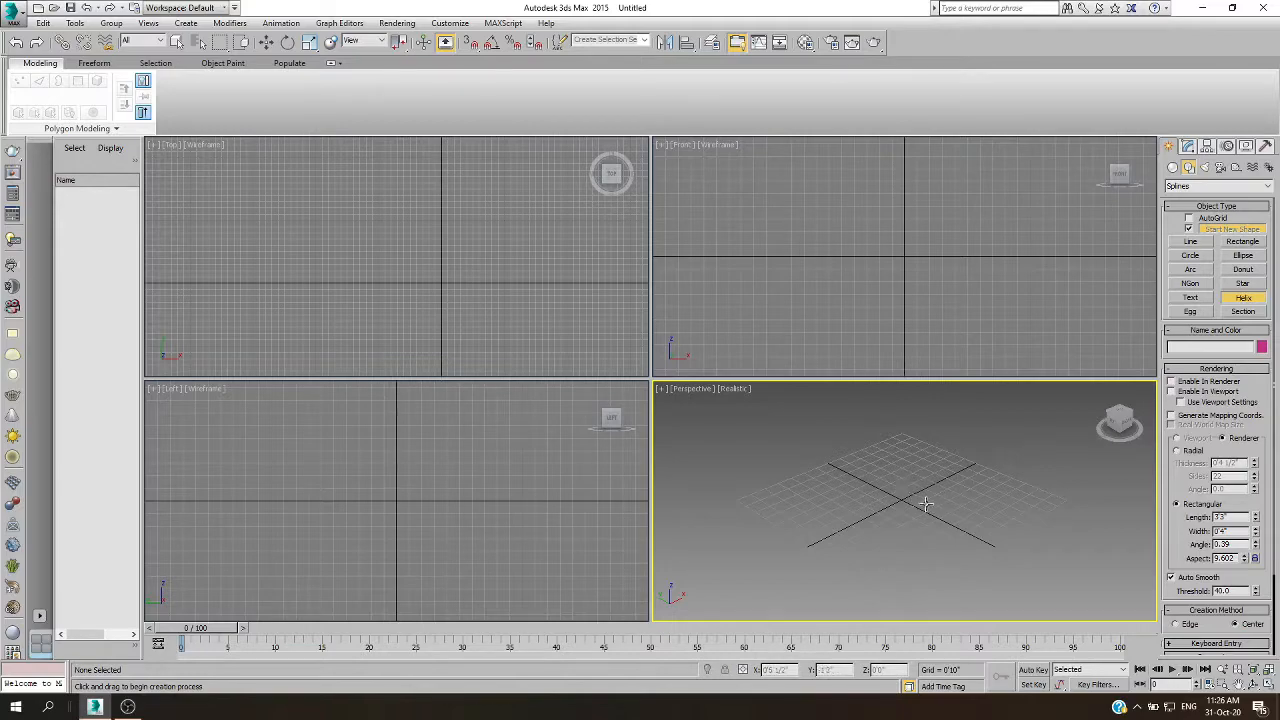
left_click_drag(903, 484, 899, 507)
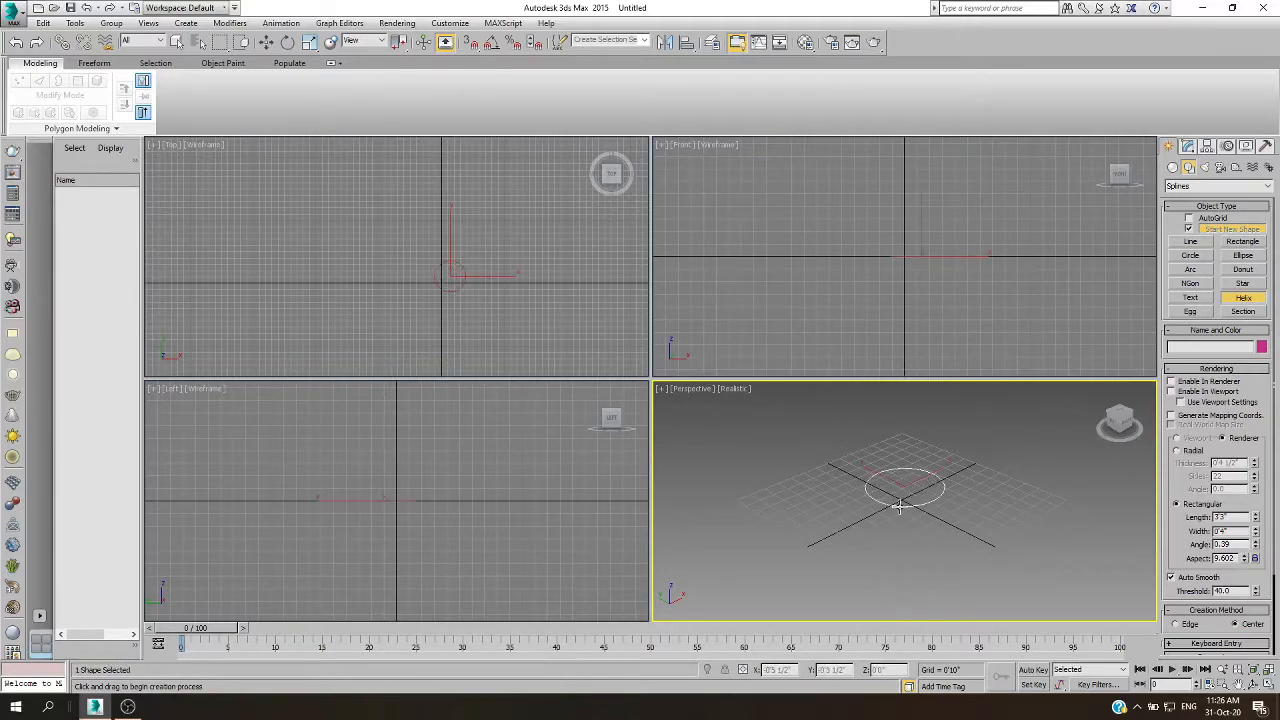
left_click(907, 415)
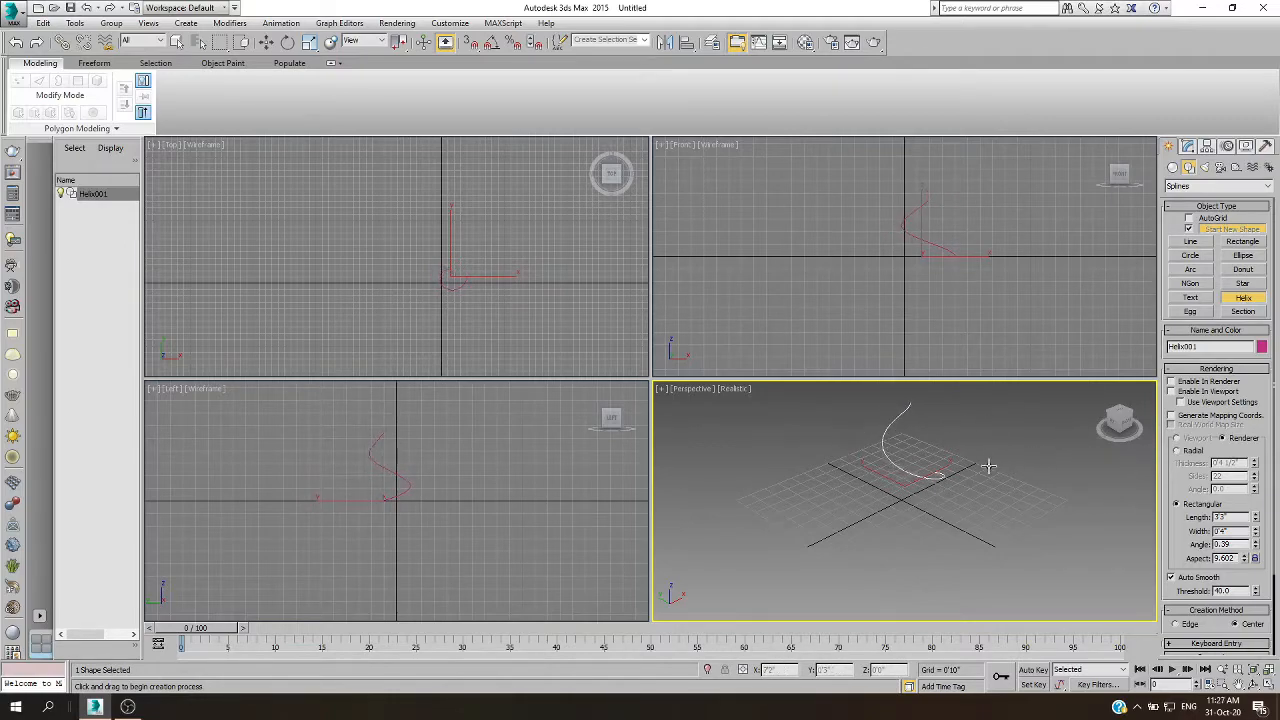
left_click(788, 466)
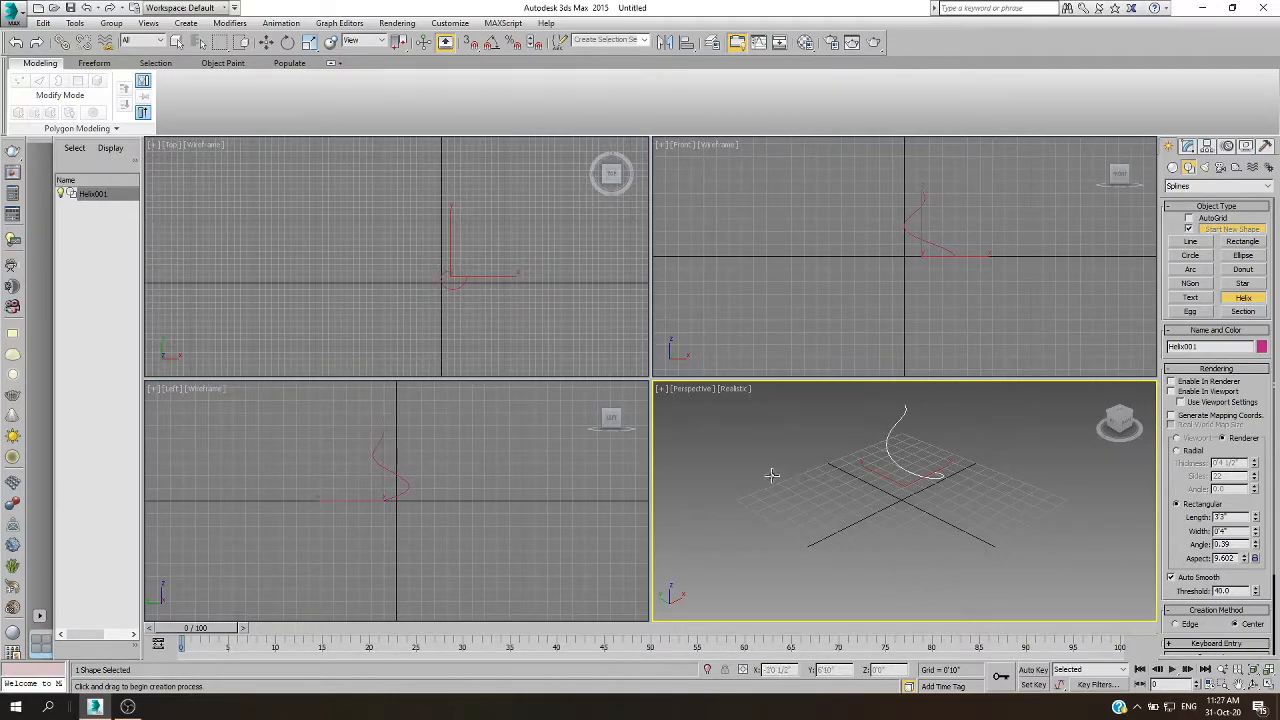
right_click(771, 468)
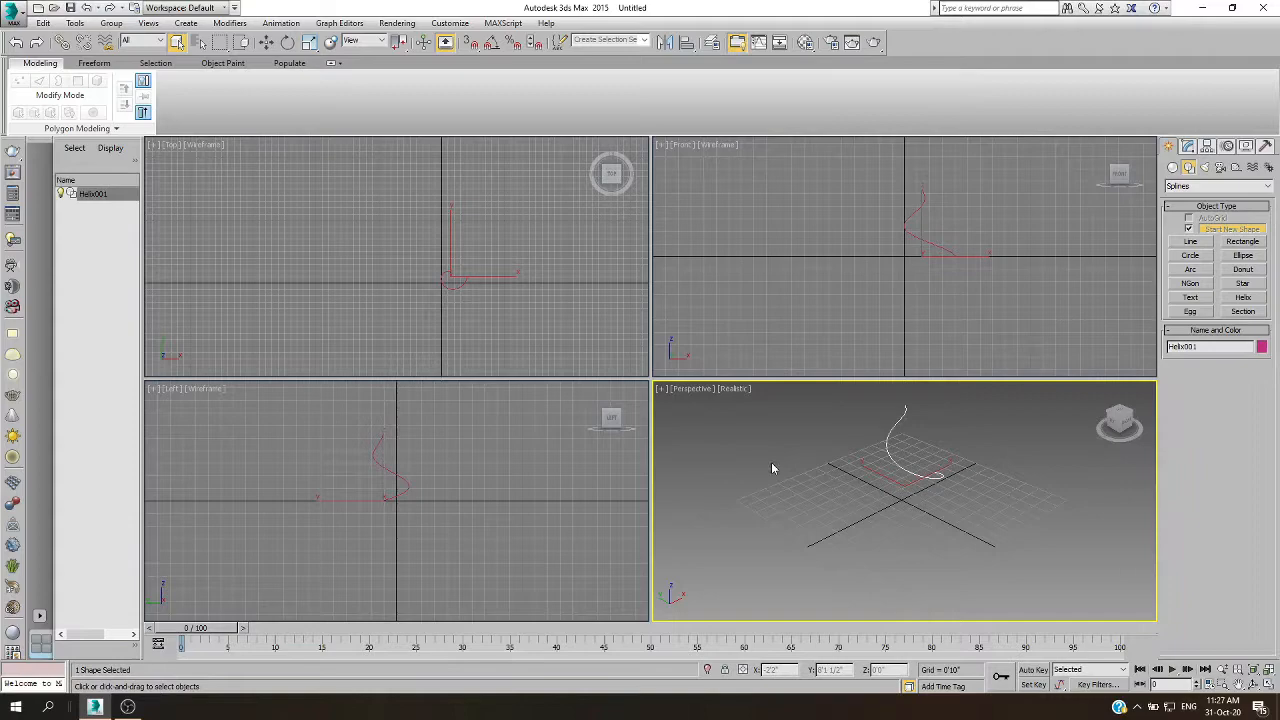
Maximize the Perspective view and set the helix to 5.817 turns, with Radius 1 at 3'2 1/2" and Radius 2 at 1'7".
left_click(1189, 147)
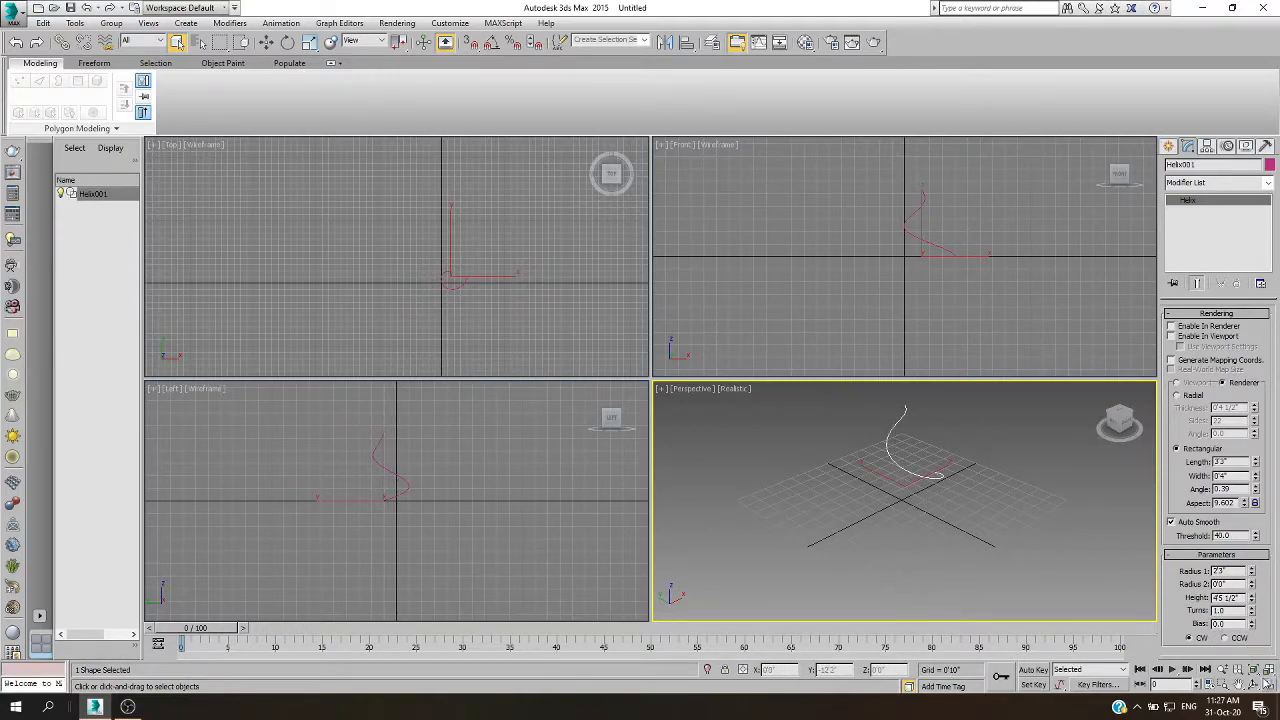
left_click(1267, 685)
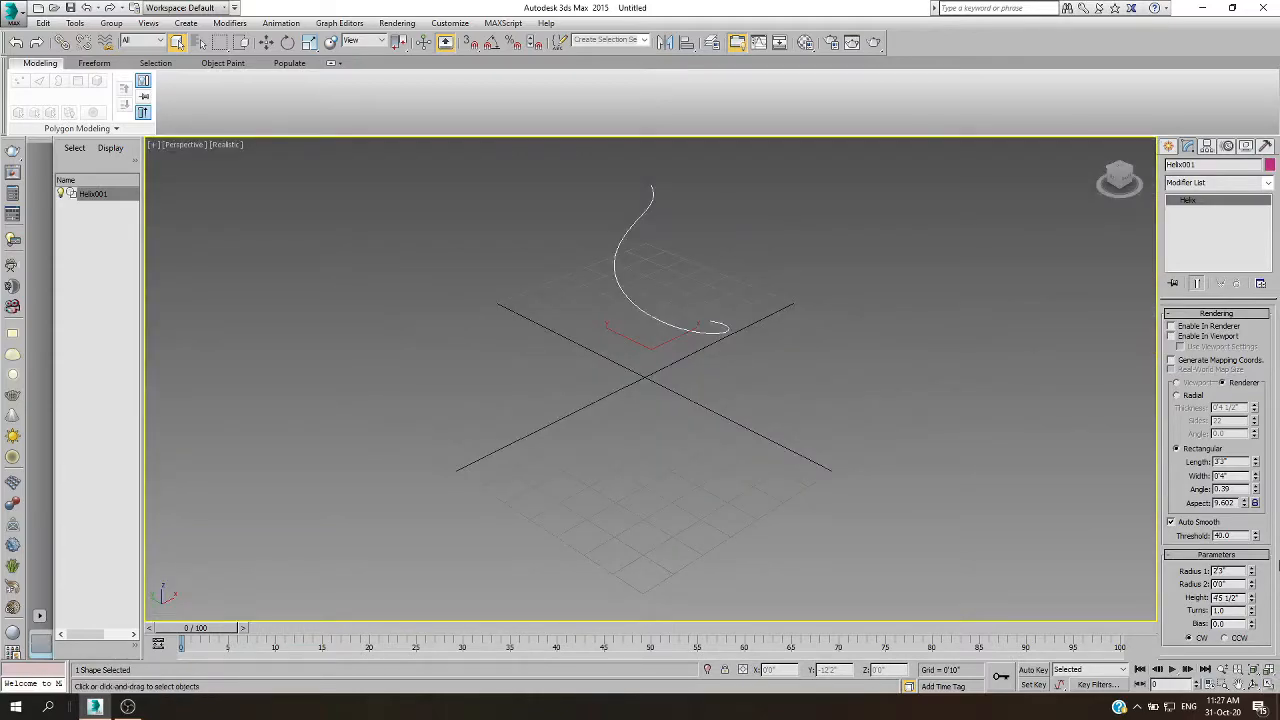
left_click_drag(1253, 613, 1277, 330)
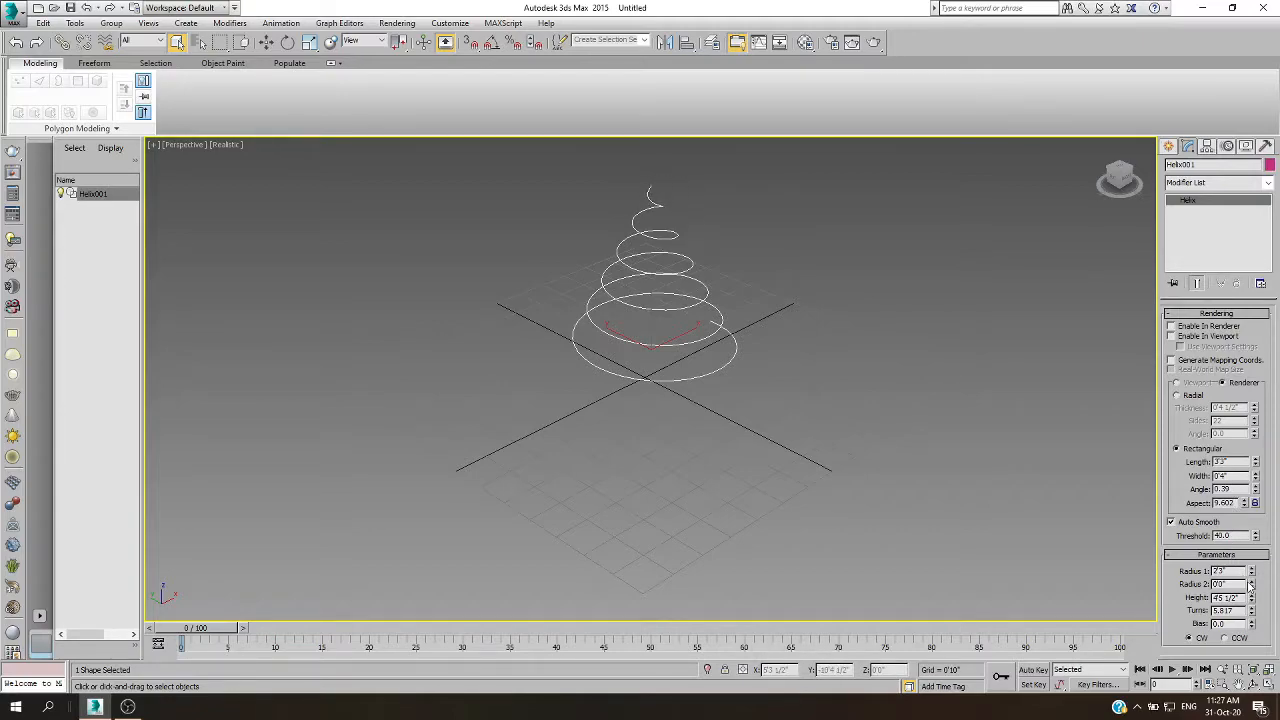
left_click_drag(1252, 571, 1252, 538)
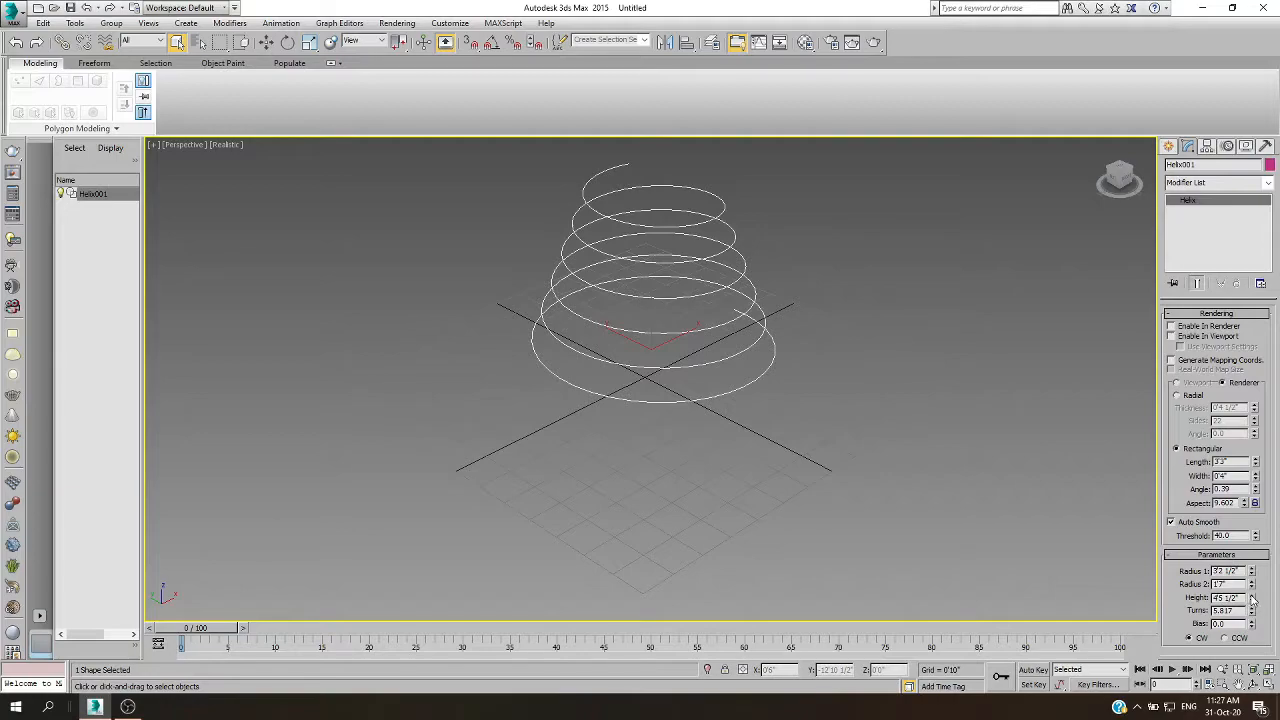
Set the helix's height to 8'7" and its winding direction to CCW.
left_click_drag(1253, 598, 1253, 570)
scroll(672, 526, "down", 3)
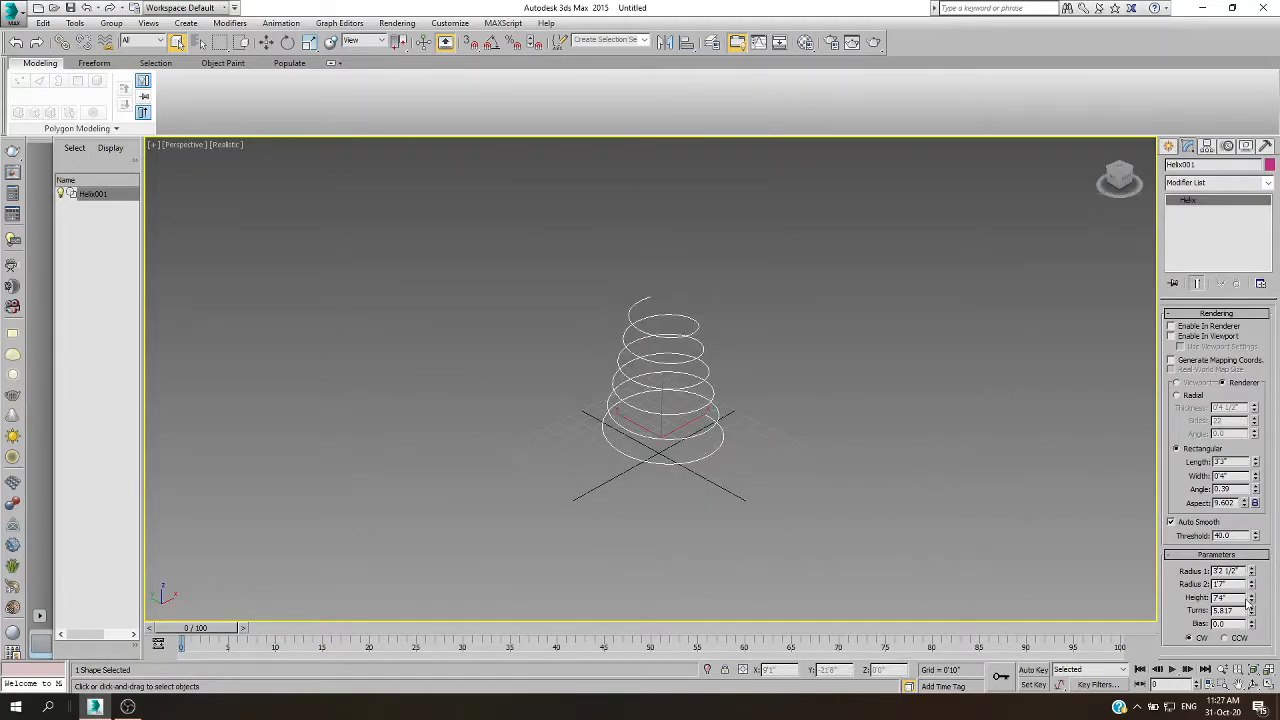
left_click_drag(1253, 598, 1253, 585)
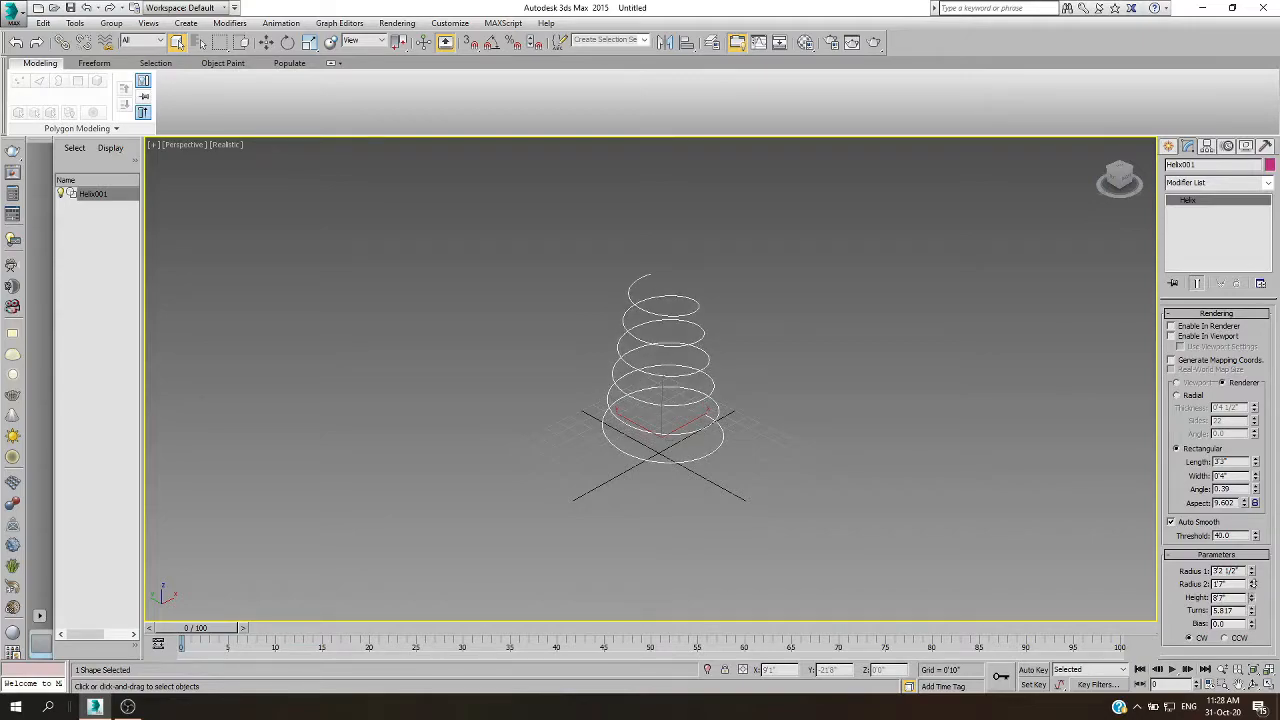
left_click(1226, 638)
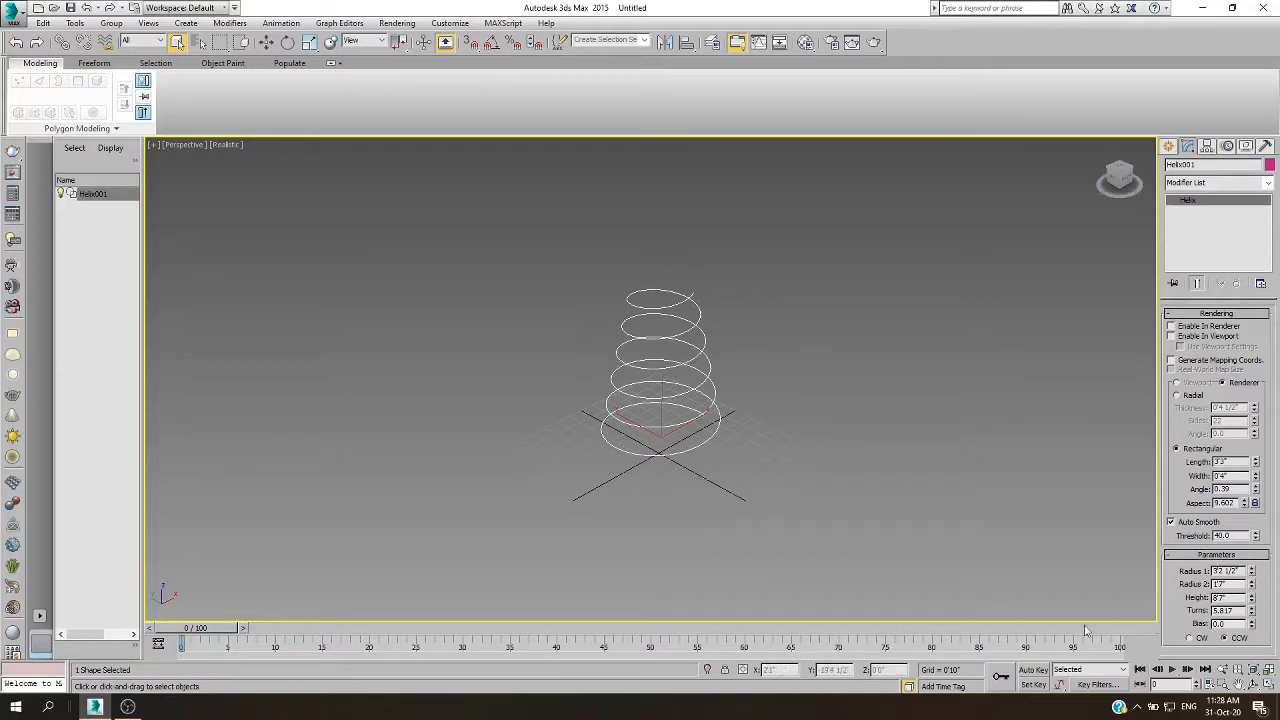
Try the helix's CW direction, return to CCW, and set bias -0.03, Radius 1 3'10", height 9'6 1/2" and 7.562 turns.
left_click(1190, 639)
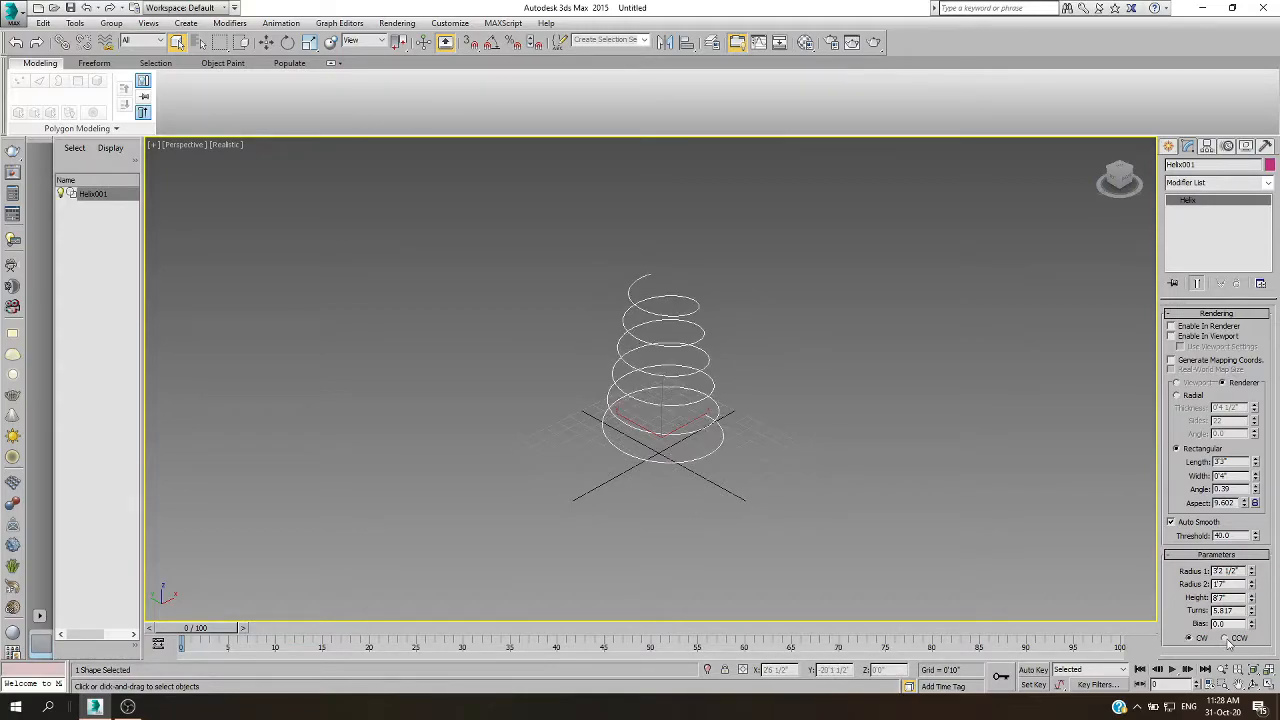
left_click(1227, 640)
left_click_drag(1255, 625, 1260, 620)
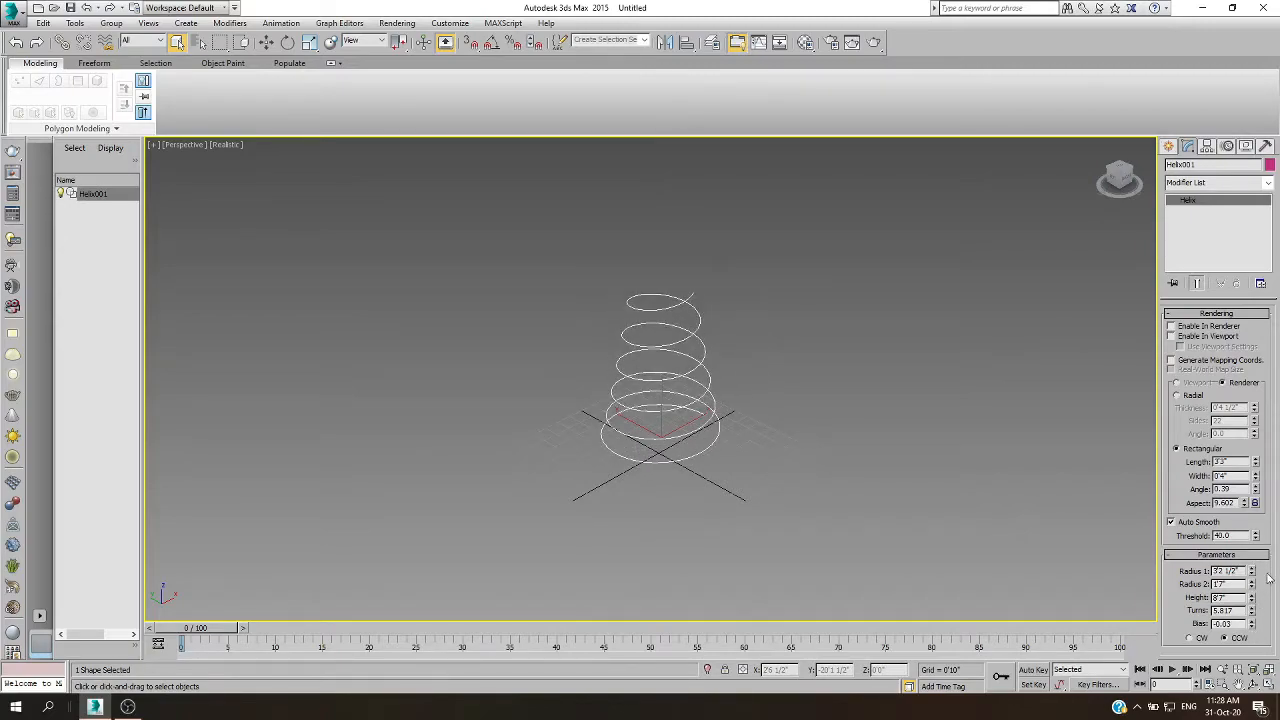
mouse_move(1256, 575)
left_mouse_down()
mouse_move(1255, 560)
mouse_move(1256, 595)
left_mouse_up()
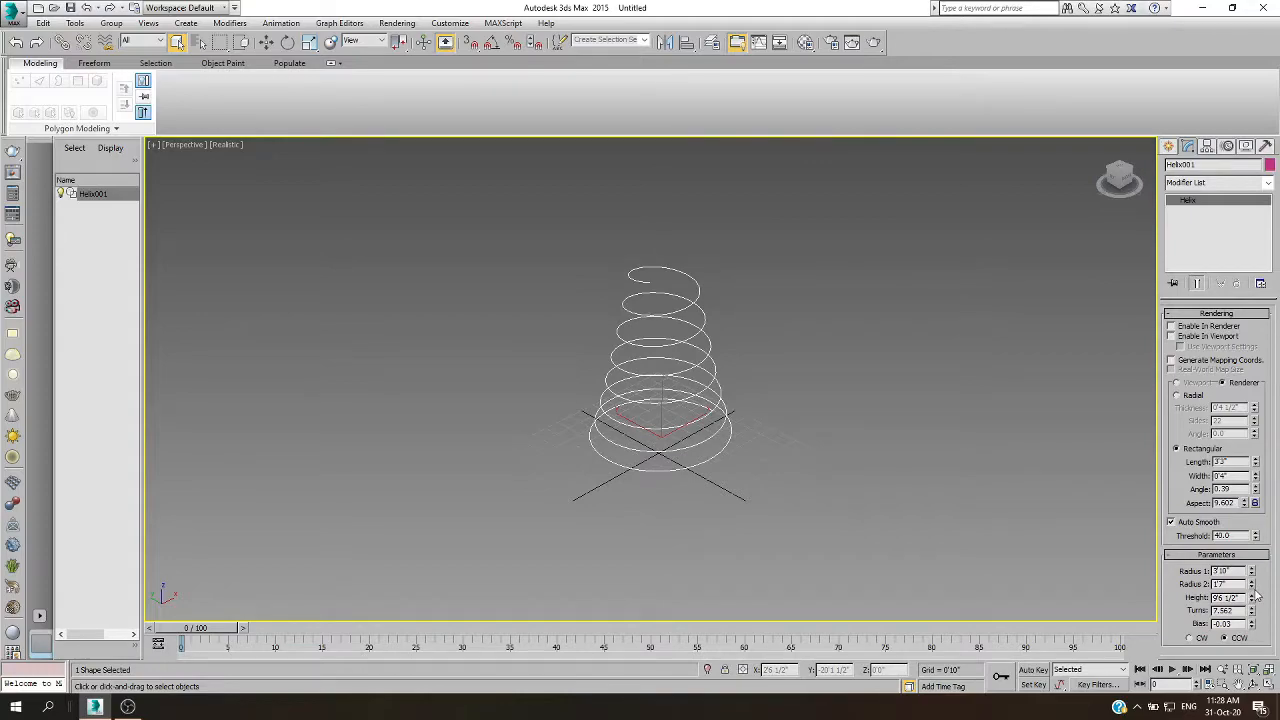
Enable the helix in the renderer and viewport with a Radial section 0'8" thick, and test render it.
scroll(656, 336, "up", 3)
left_click(1171, 327)
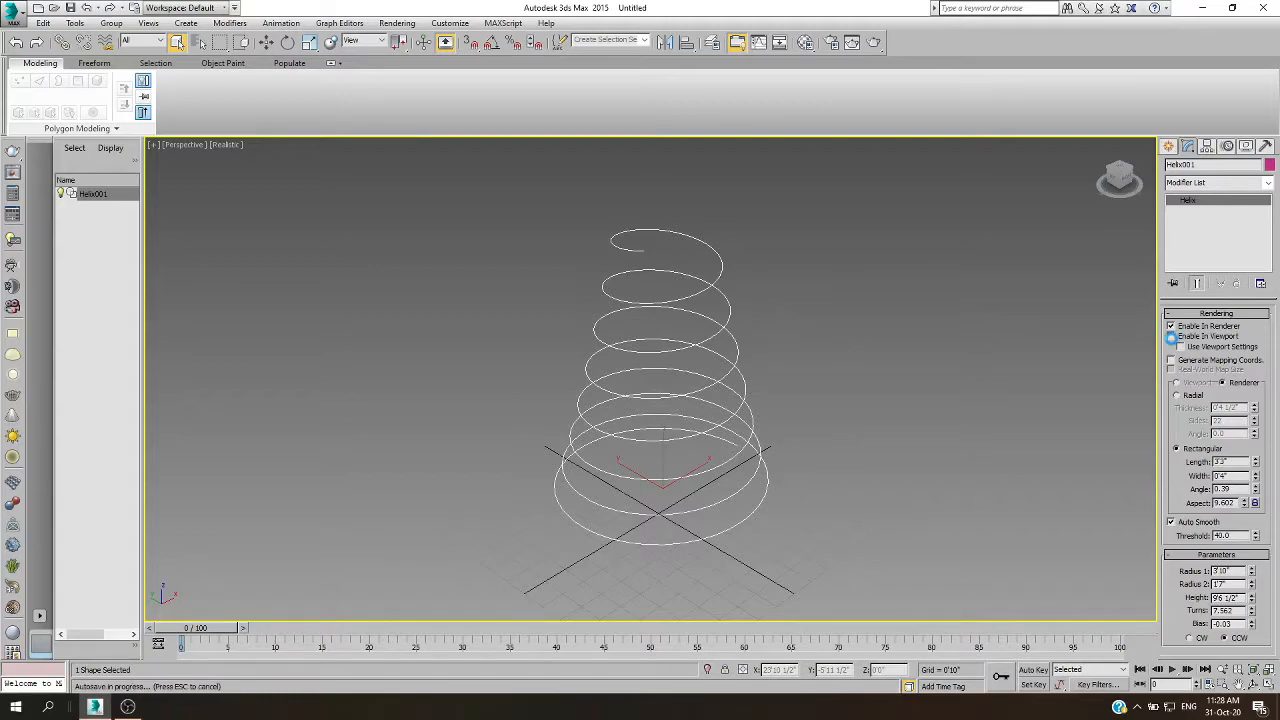
left_click(1171, 336)
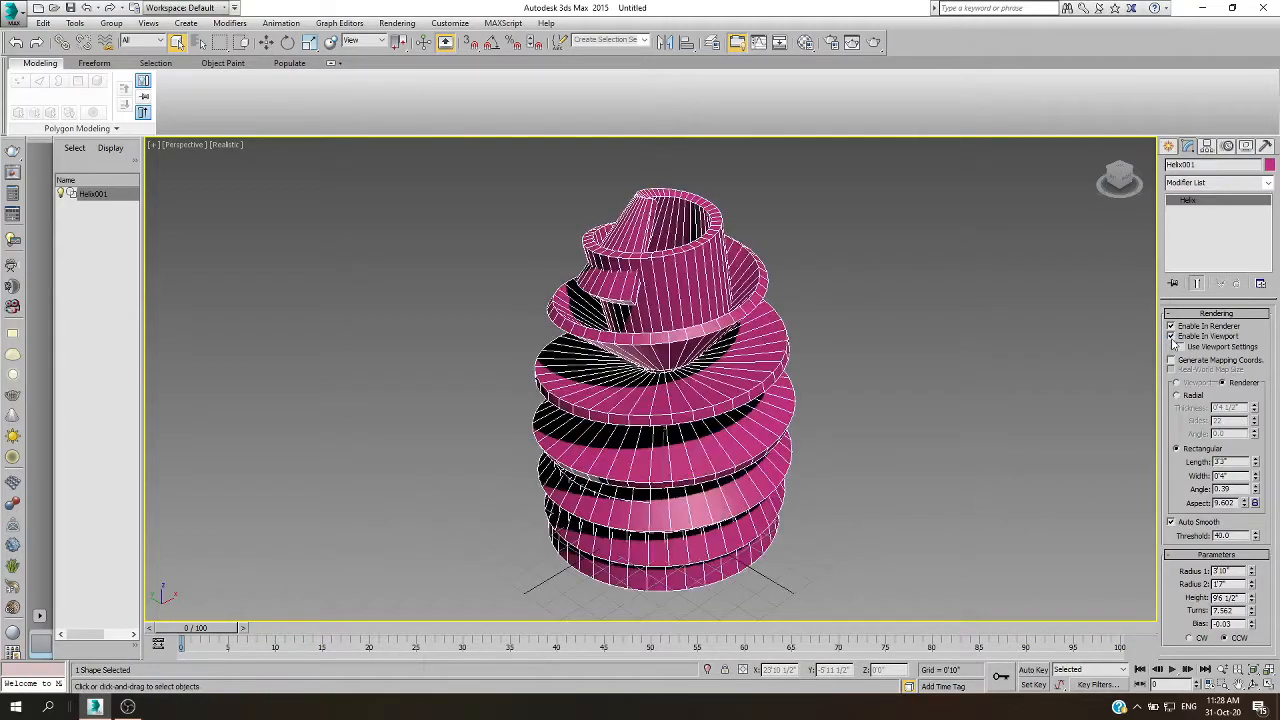
left_click(1196, 397)
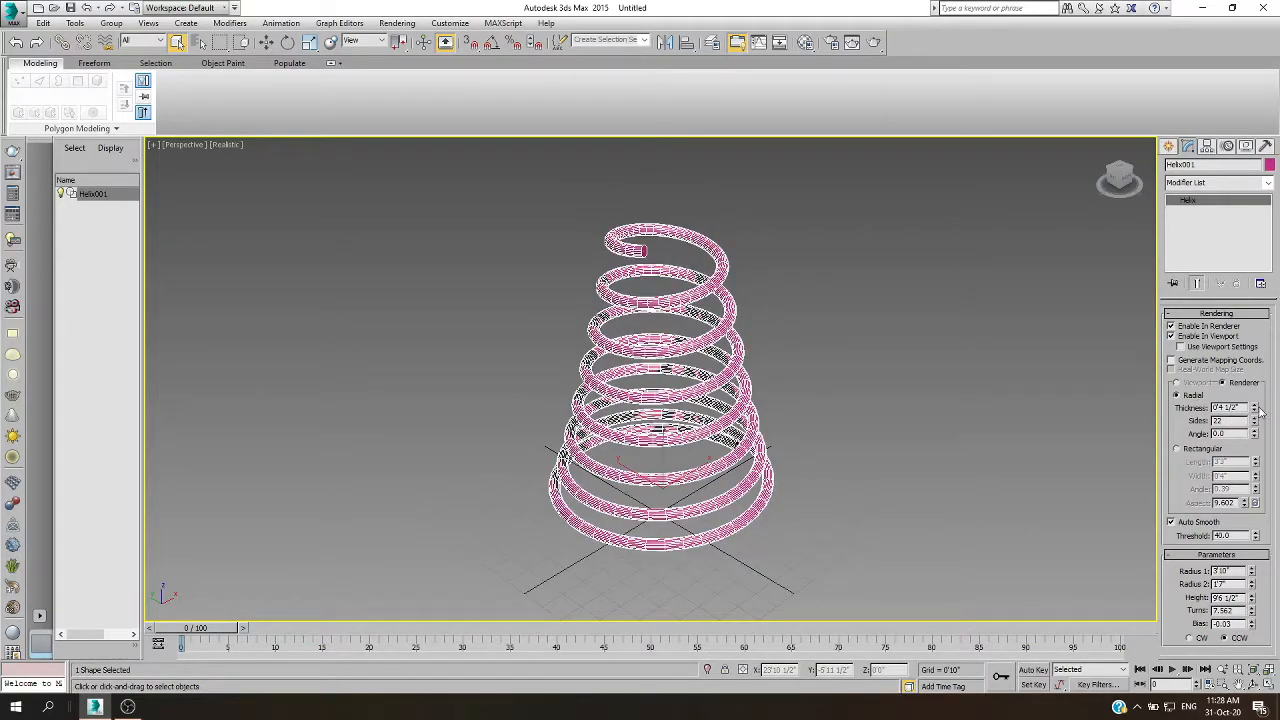
left_click_drag(1256, 410, 1260, 346)
left_click(967, 341)
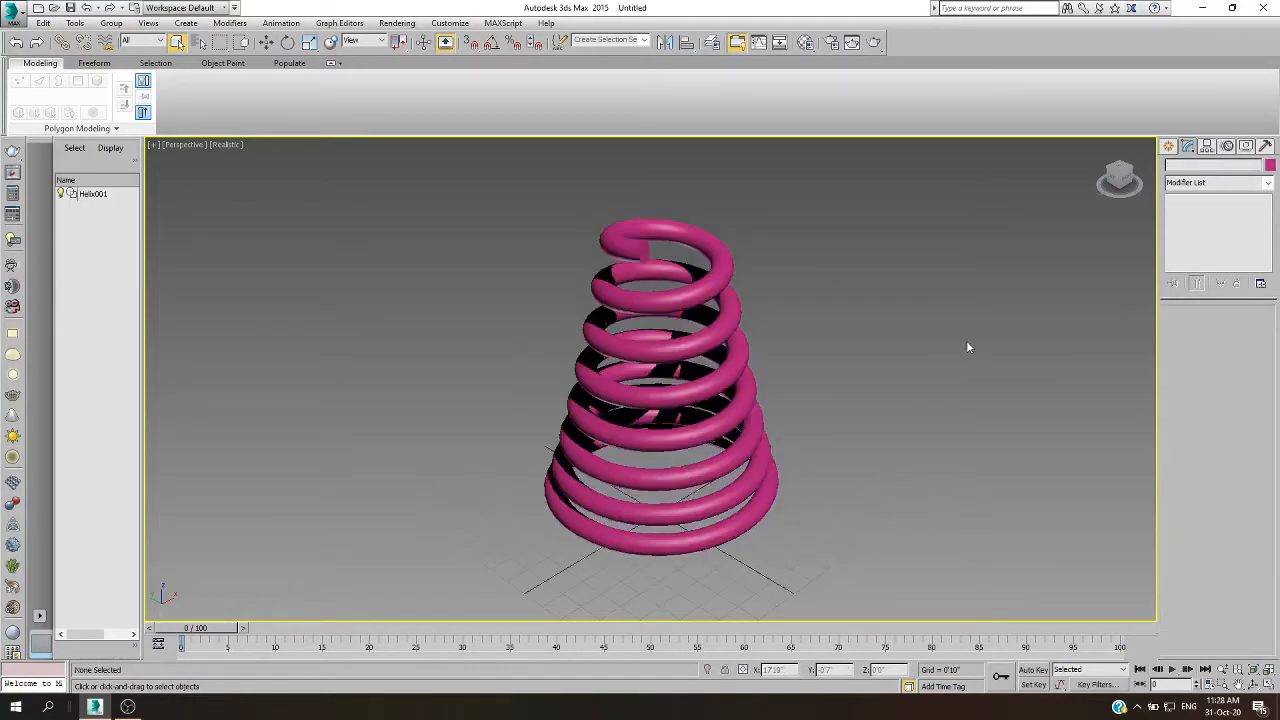
left_click(875, 43)
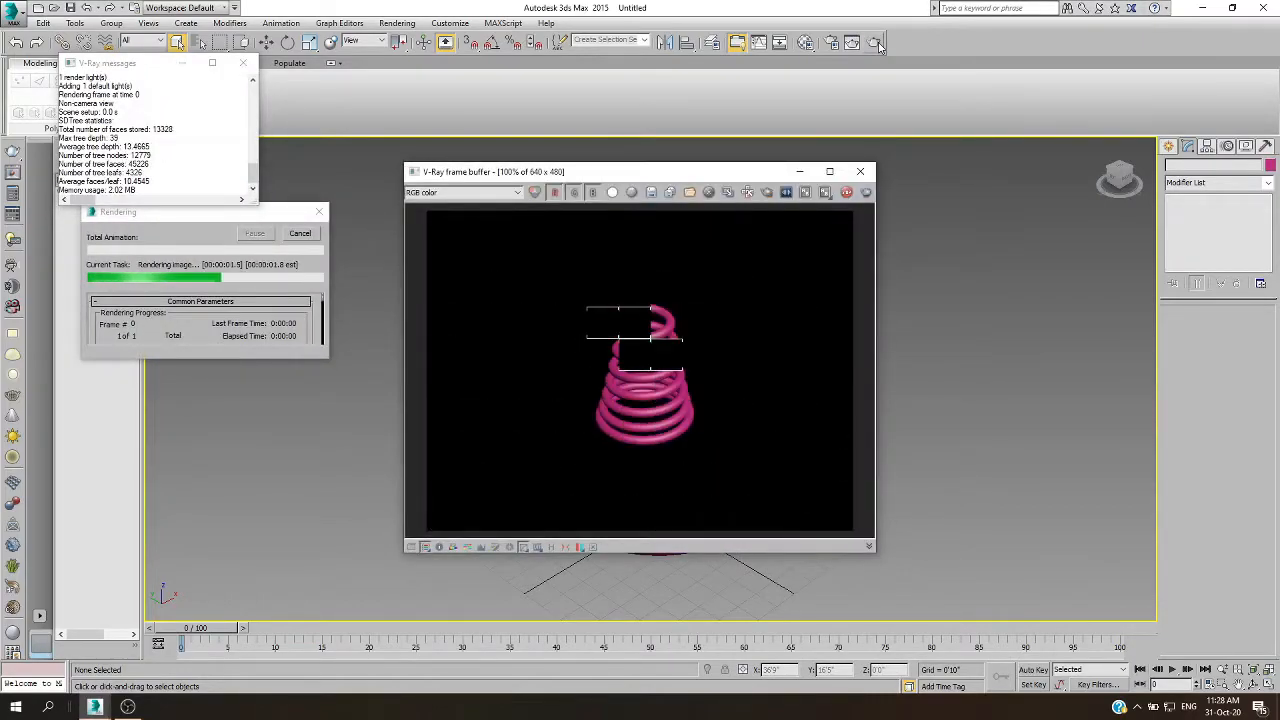
left_click(860, 172)
Switch the helix to a Rectangular section with length 0'3 1/2" and width 0'3", and test render it.
left_click(687, 304)
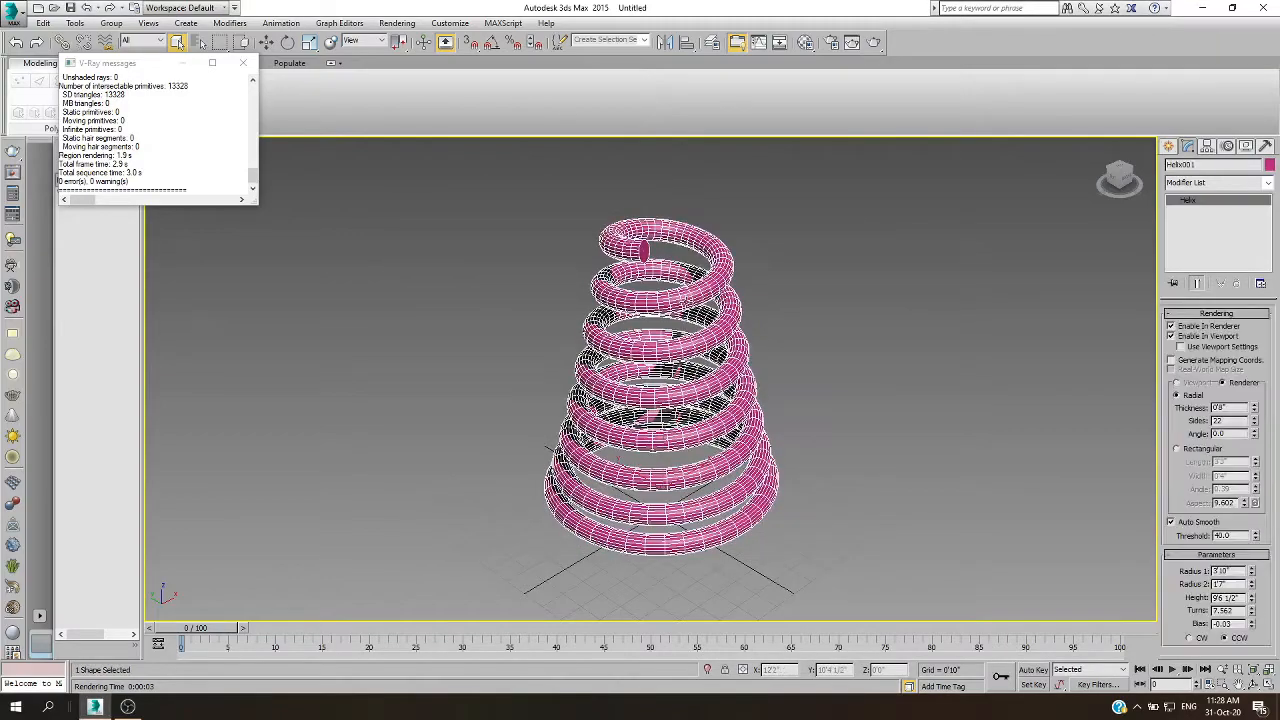
left_click(1177, 449)
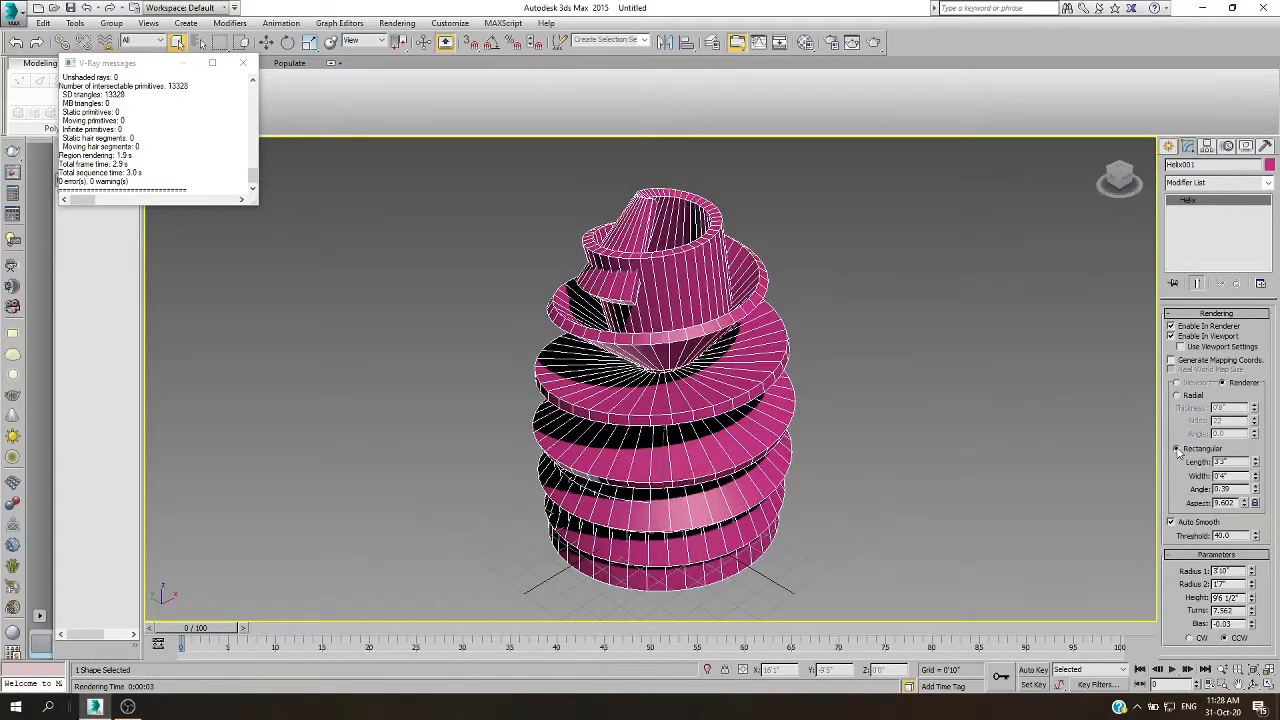
left_click_drag(1255, 466, 1257, 502)
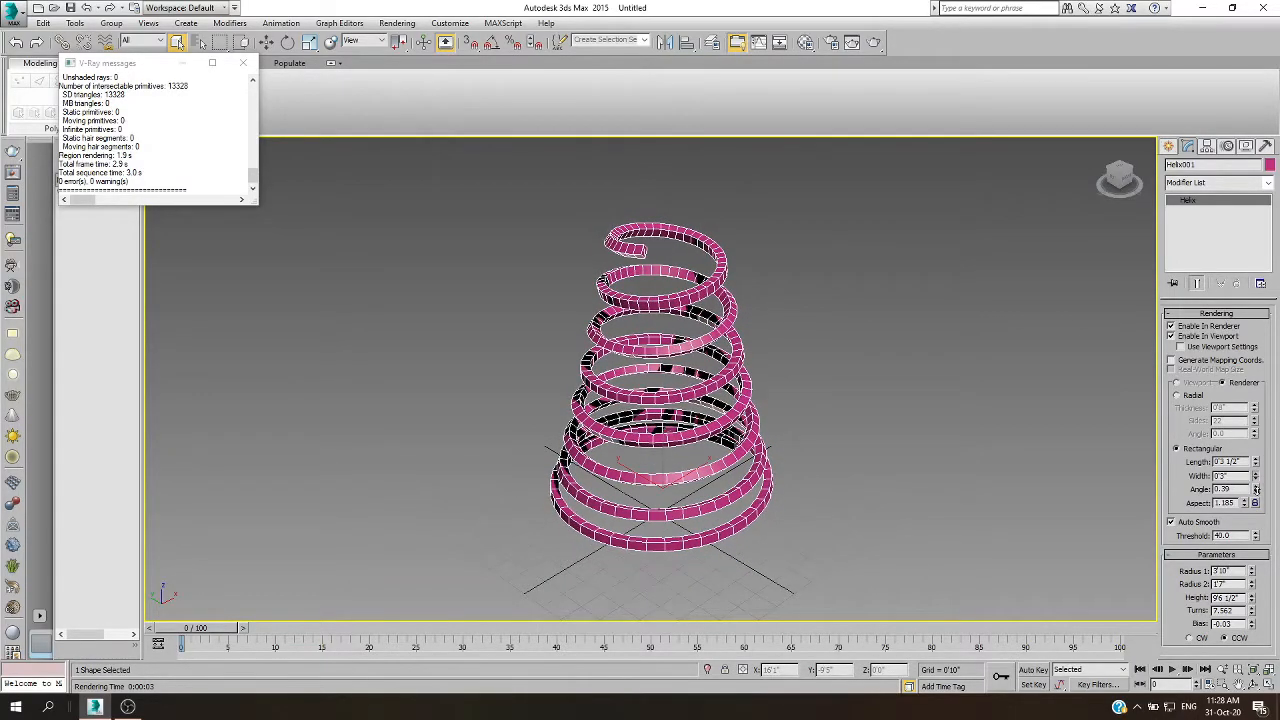
left_click(840, 420)
left_click(874, 43)
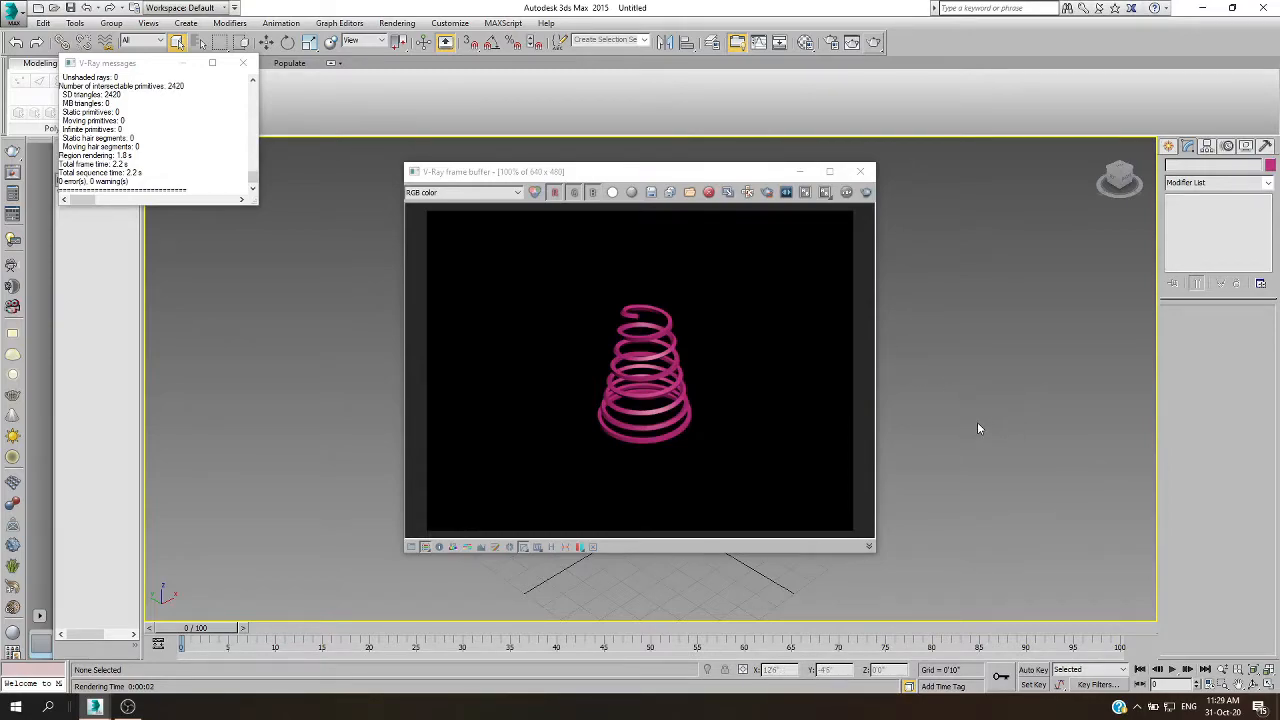
left_click(860, 171)
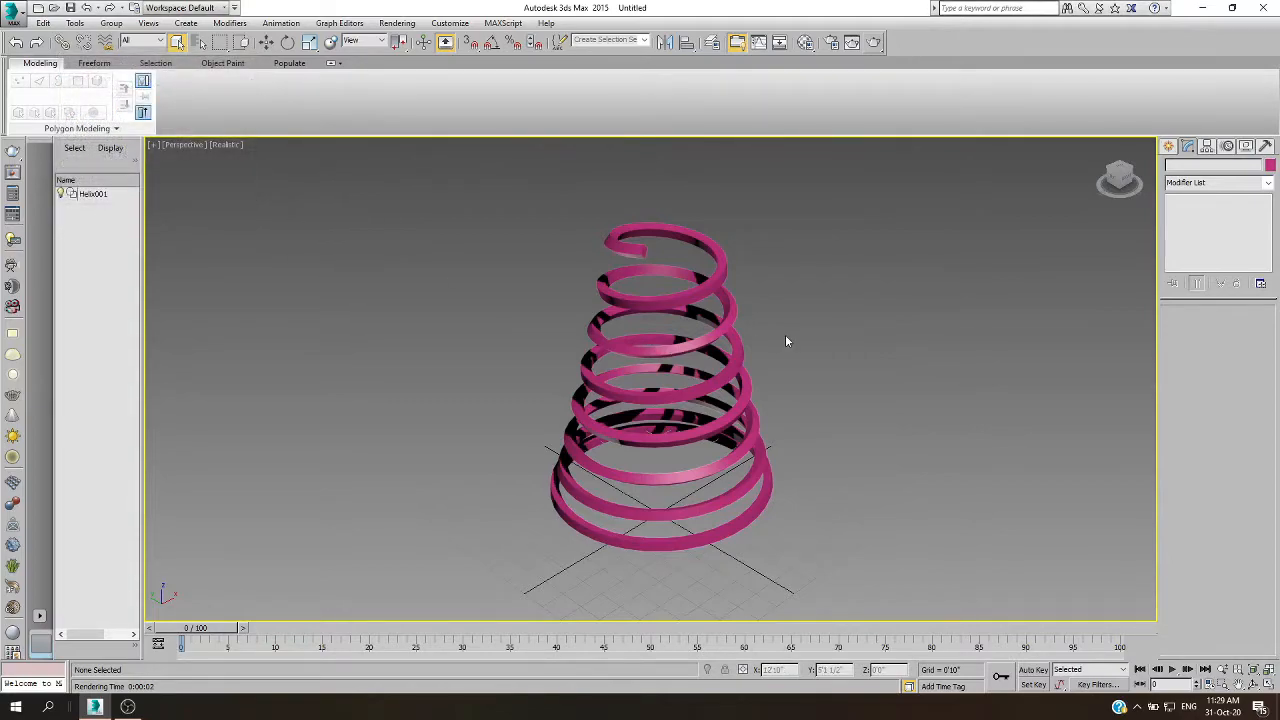
Delete the helix and draw an outlined egg spline near the grid's center, about 103 long and 69 wide.
left_click(693, 346)
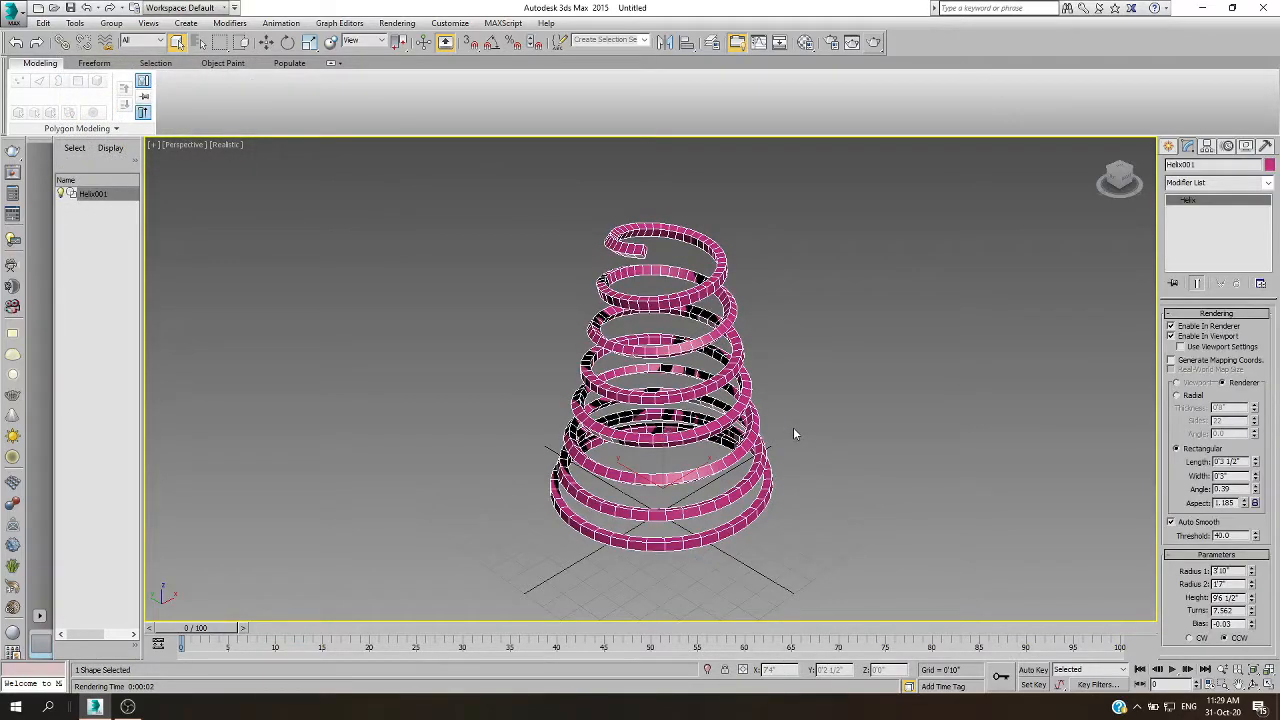
key("Delete")
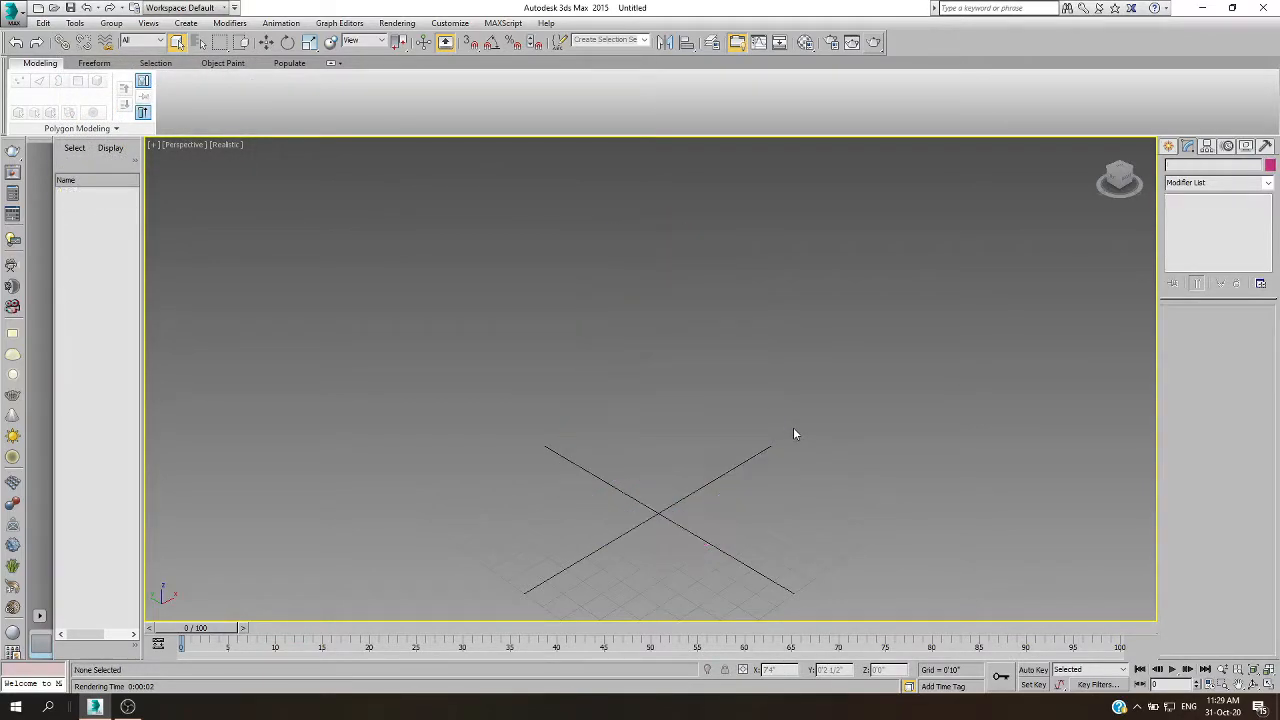
left_click(1167, 146)
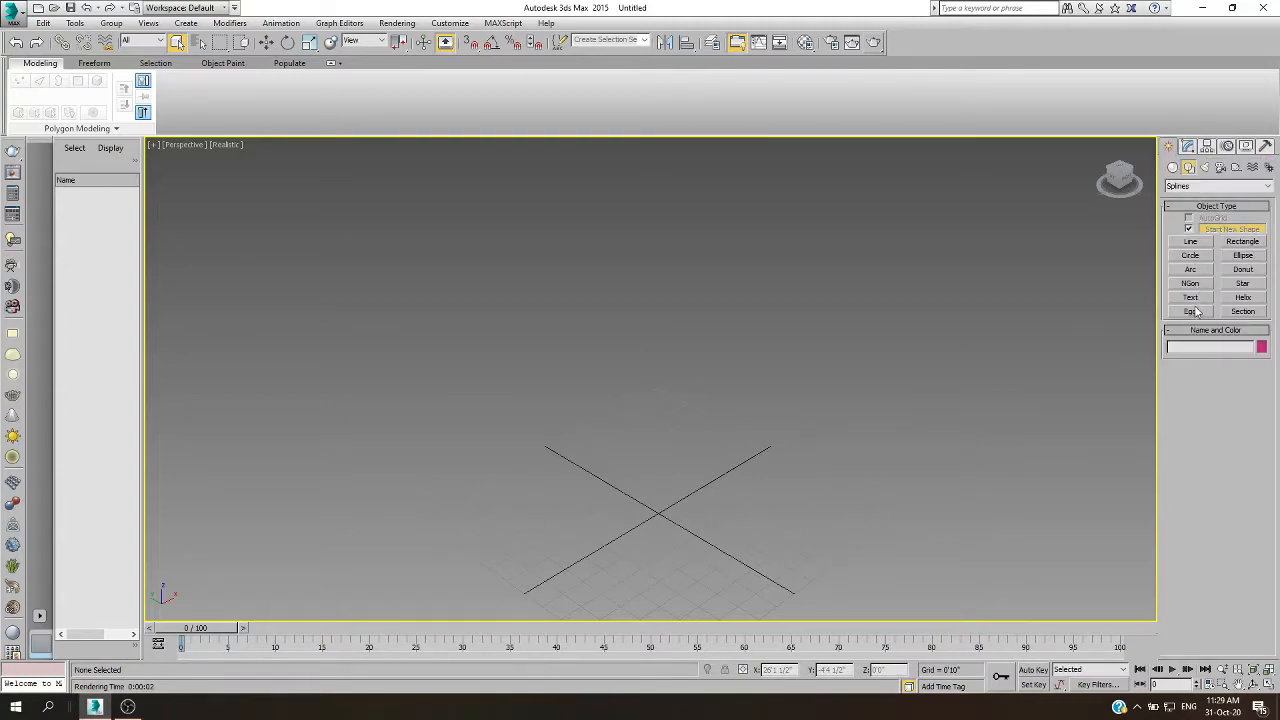
left_click(1191, 312)
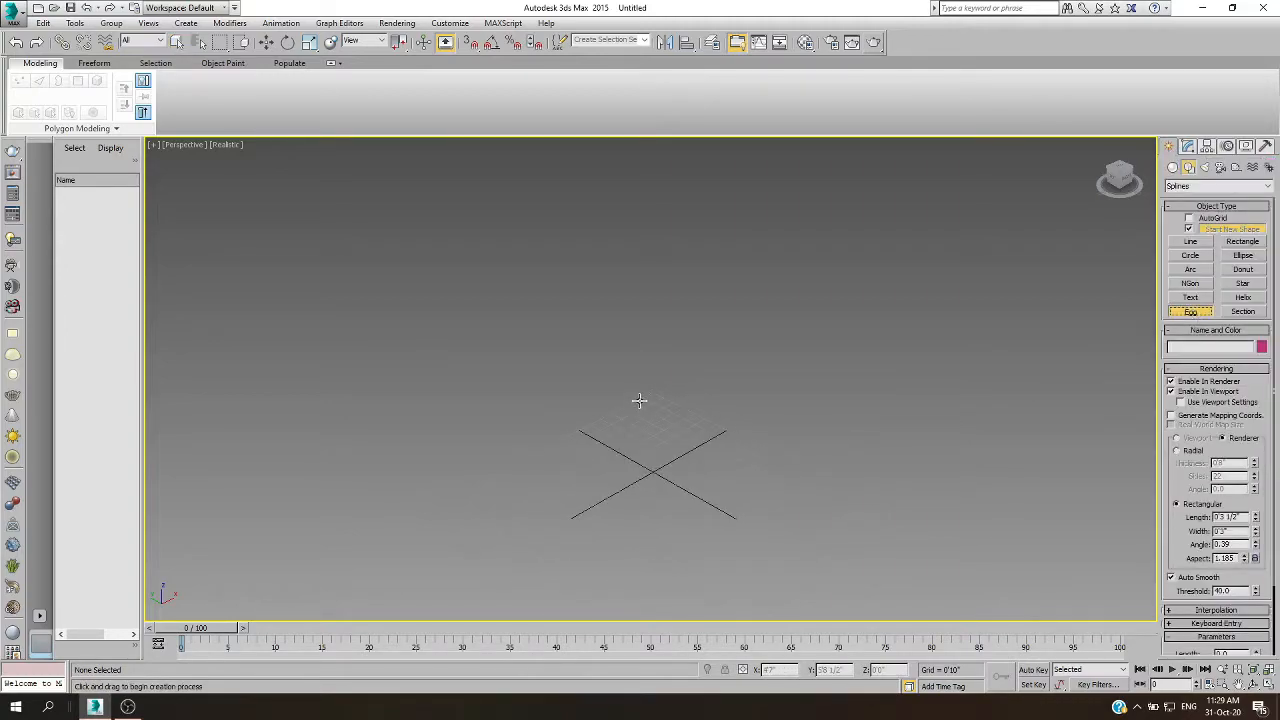
left_click_drag(648, 487, 716, 468)
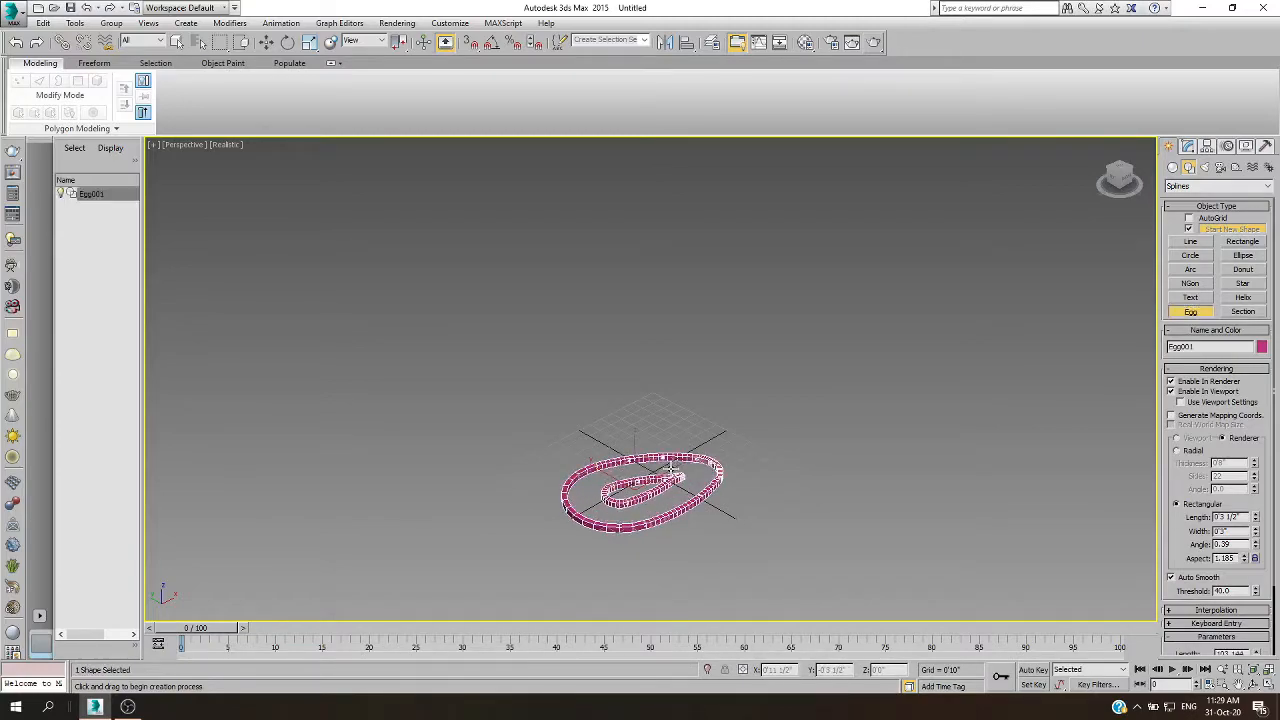
right_click(790, 405)
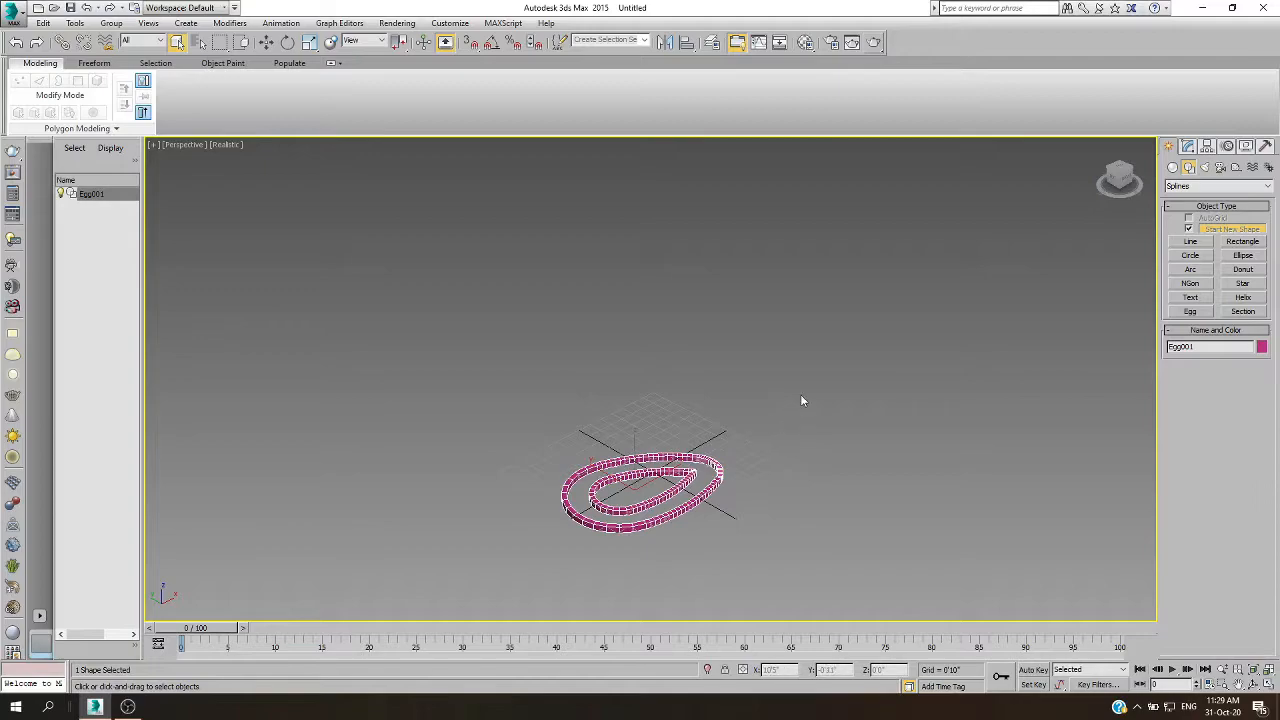
Turn off the egg's renderer and viewport display so only its plain outline curves are drawn.
left_click(800, 391)
left_click(707, 485)
left_click(1189, 147)
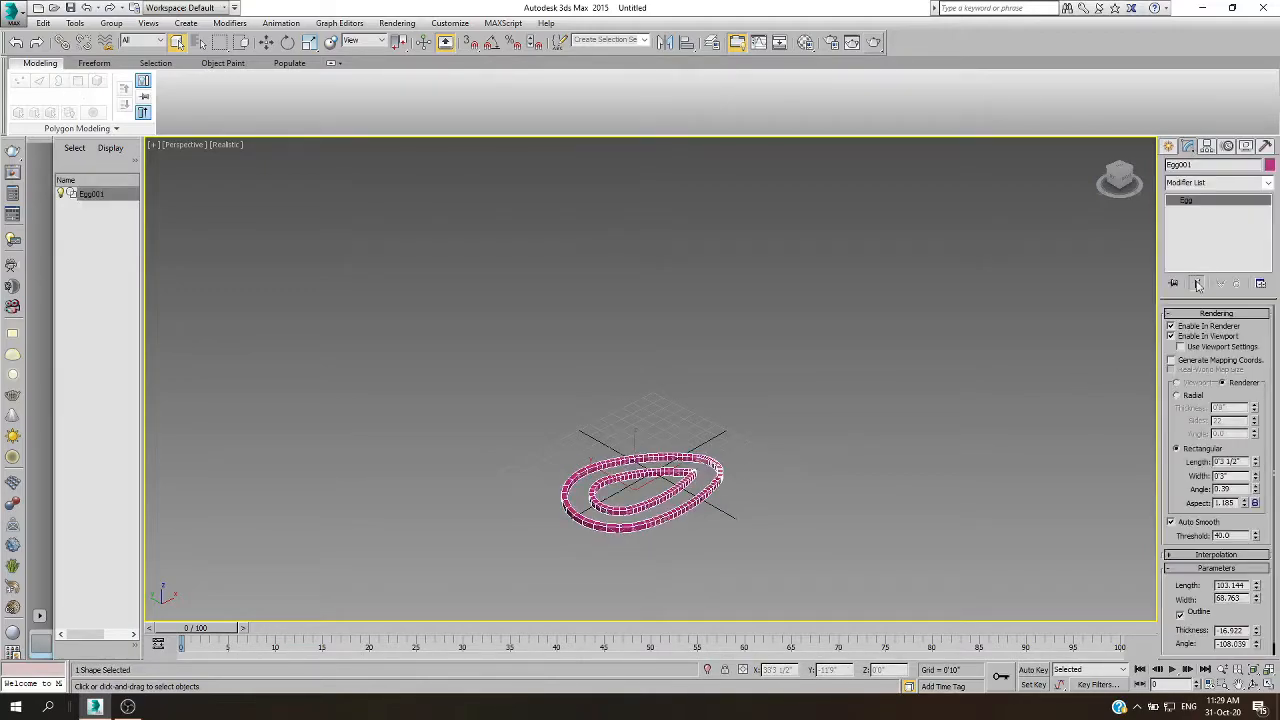
left_click(1173, 336)
left_click(928, 403)
scroll(646, 515, "up", 5)
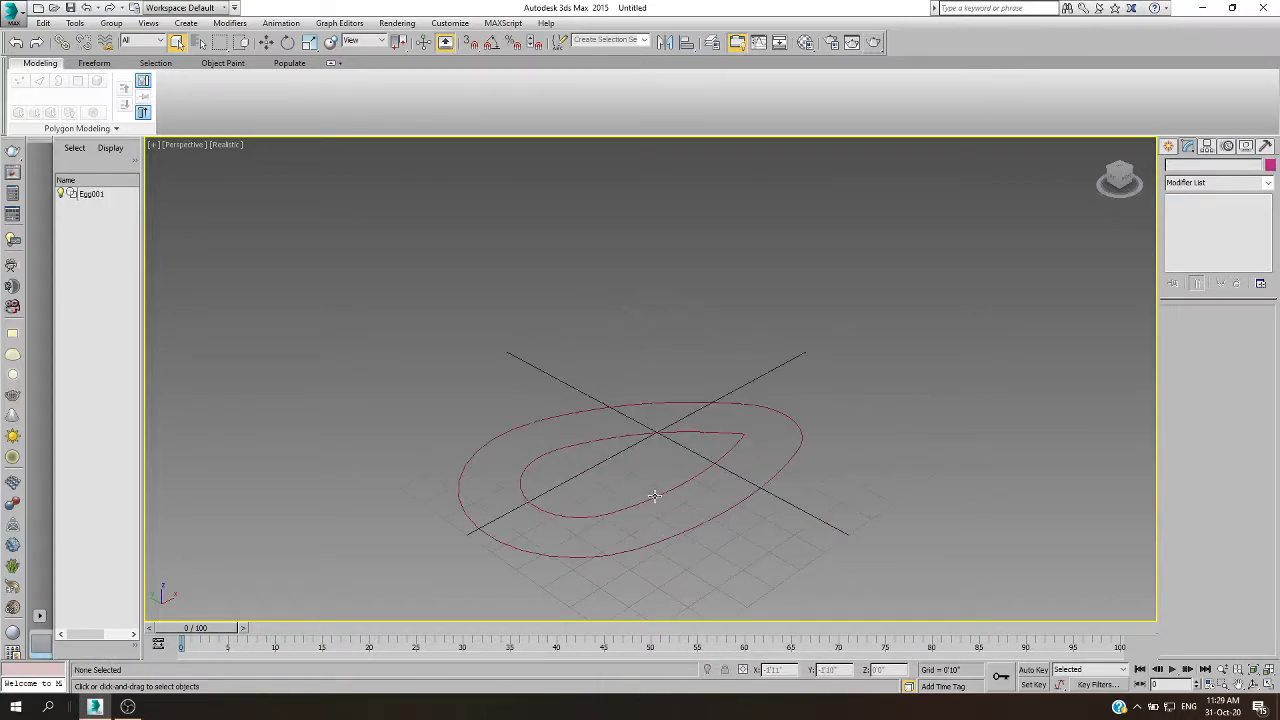
left_click(653, 497)
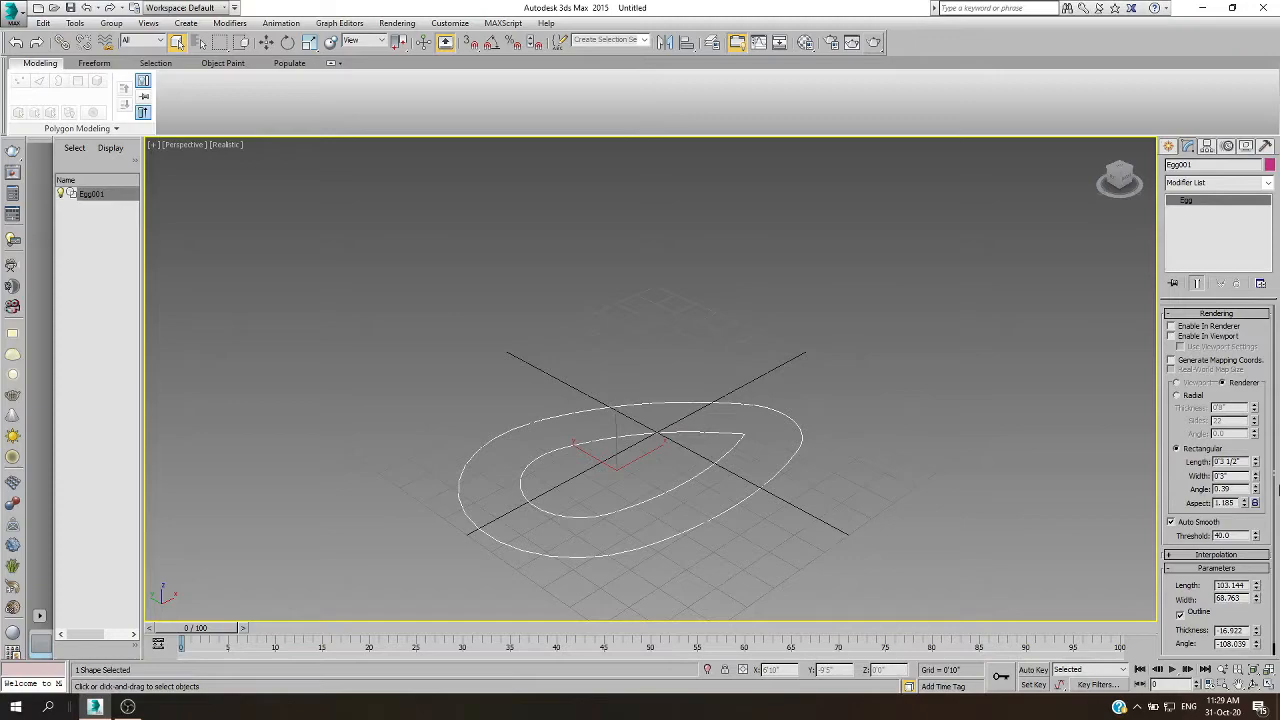
Replace the egg with a new outlined one about 109 long and 73 wide, with an outline thickness of about -9.9.
left_click(816, 462)
left_click(791, 466)
key("Delete")
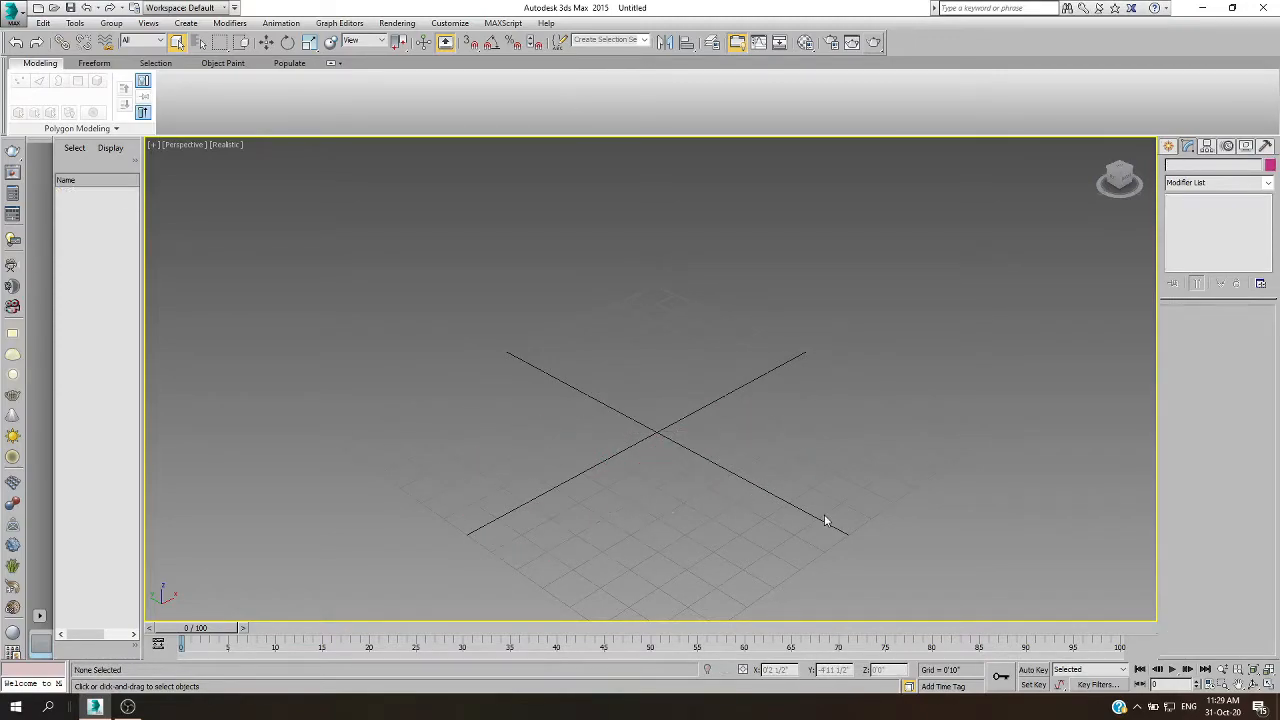
left_click(1168, 146)
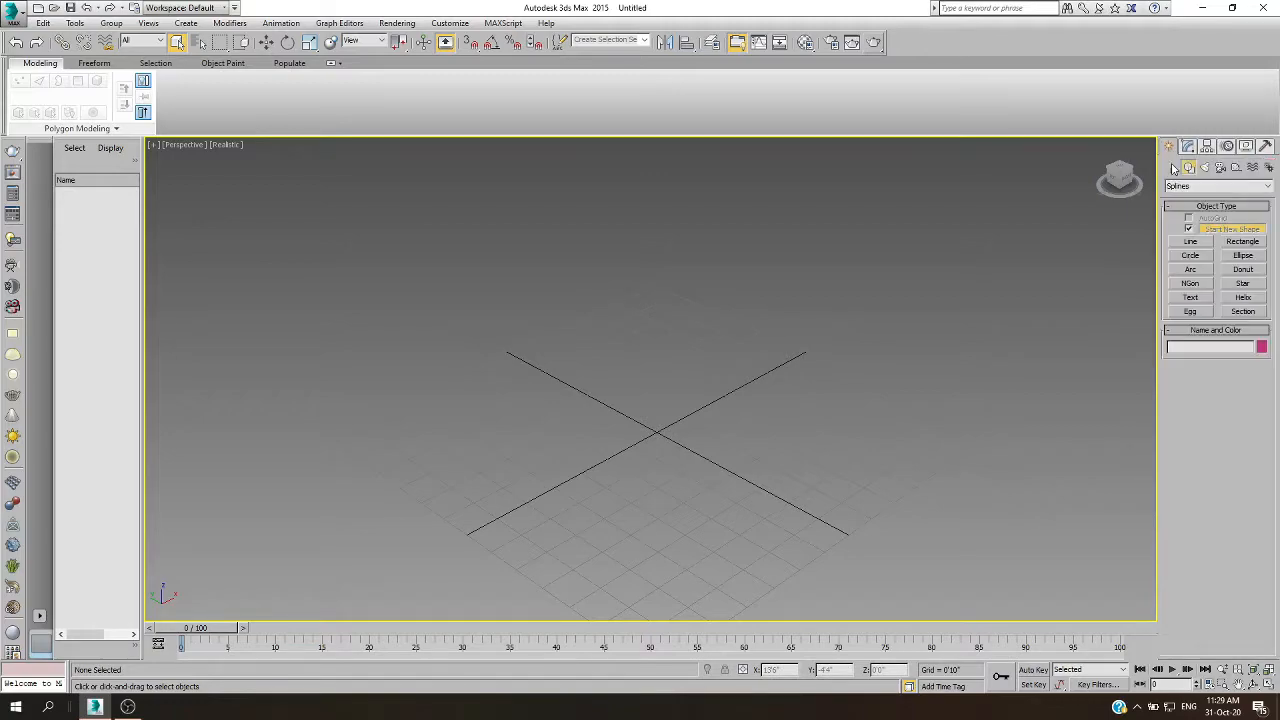
left_click(1190, 312)
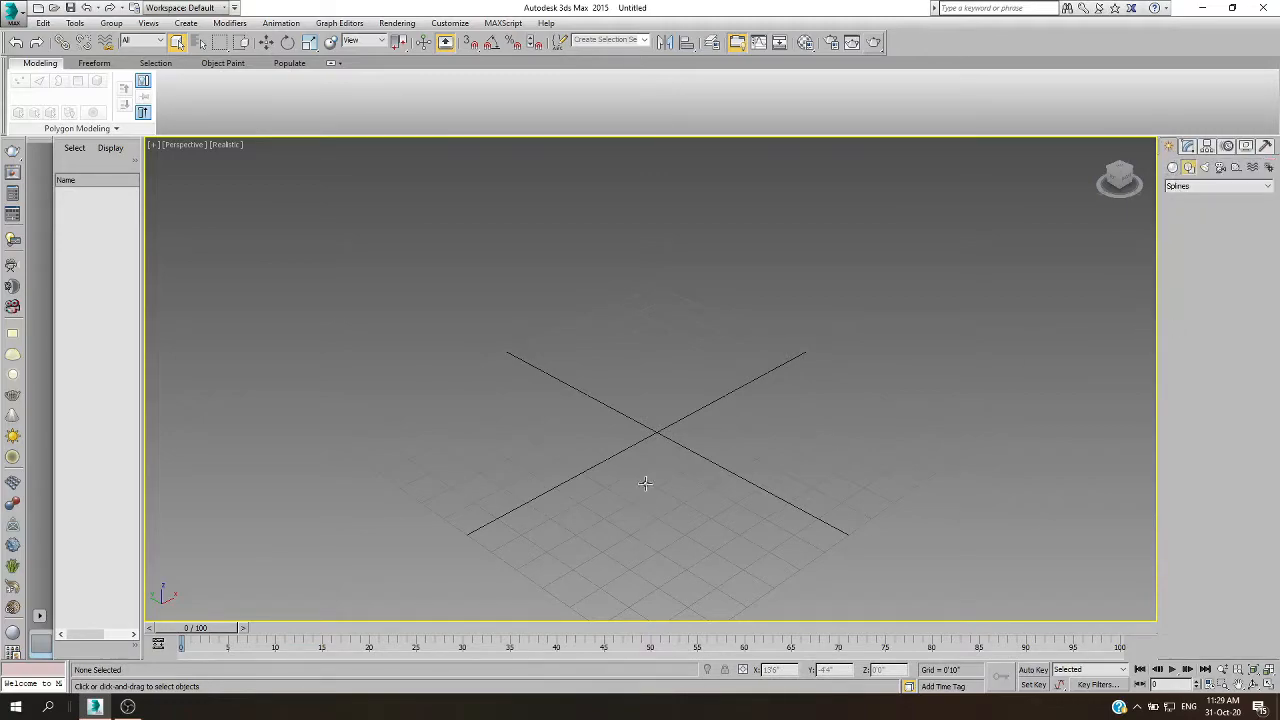
left_click_drag(597, 494, 748, 418)
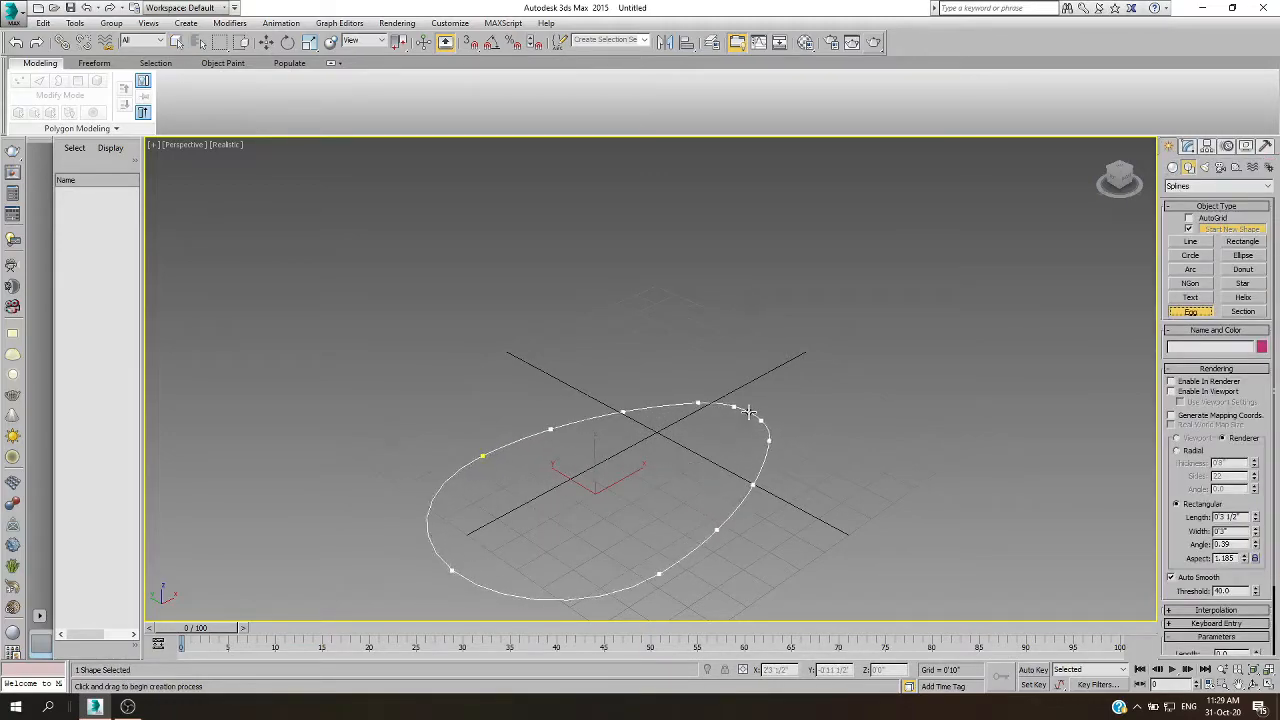
left_click(737, 430)
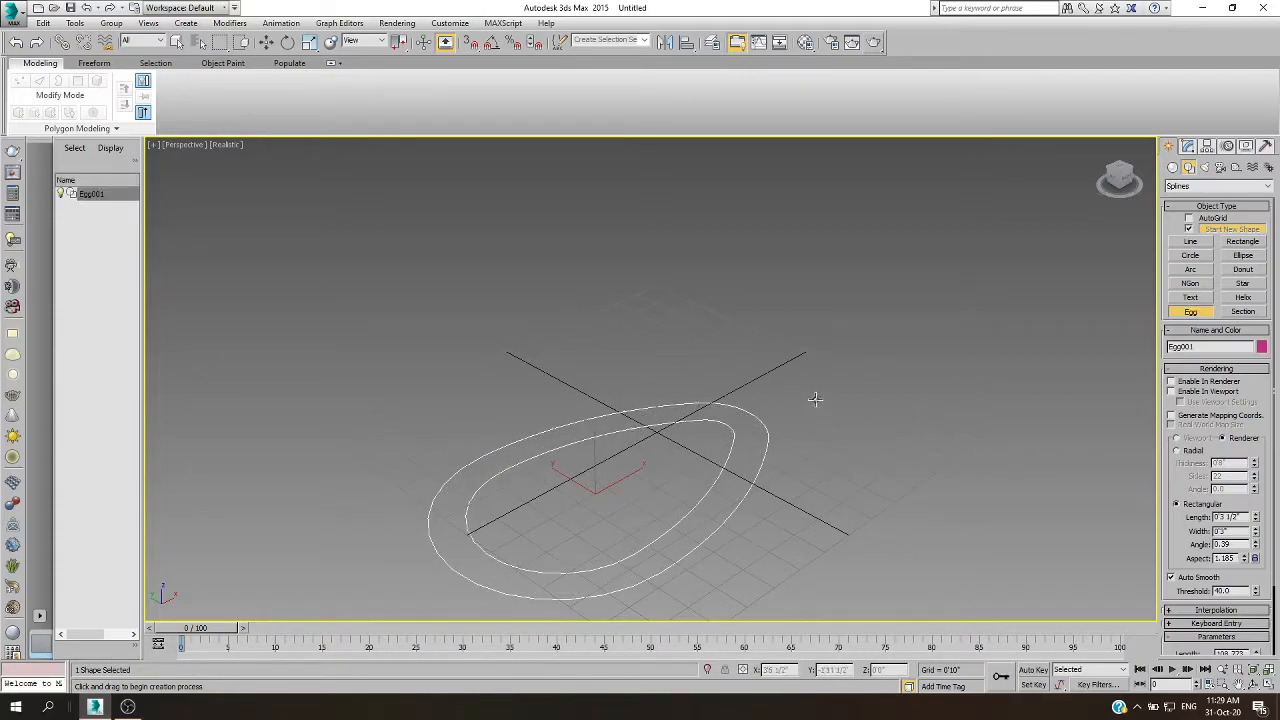
Enable the egg in the renderer and viewport and give it a Radial section 0'7" thick.
left_click(1171, 381)
left_click(1171, 391)
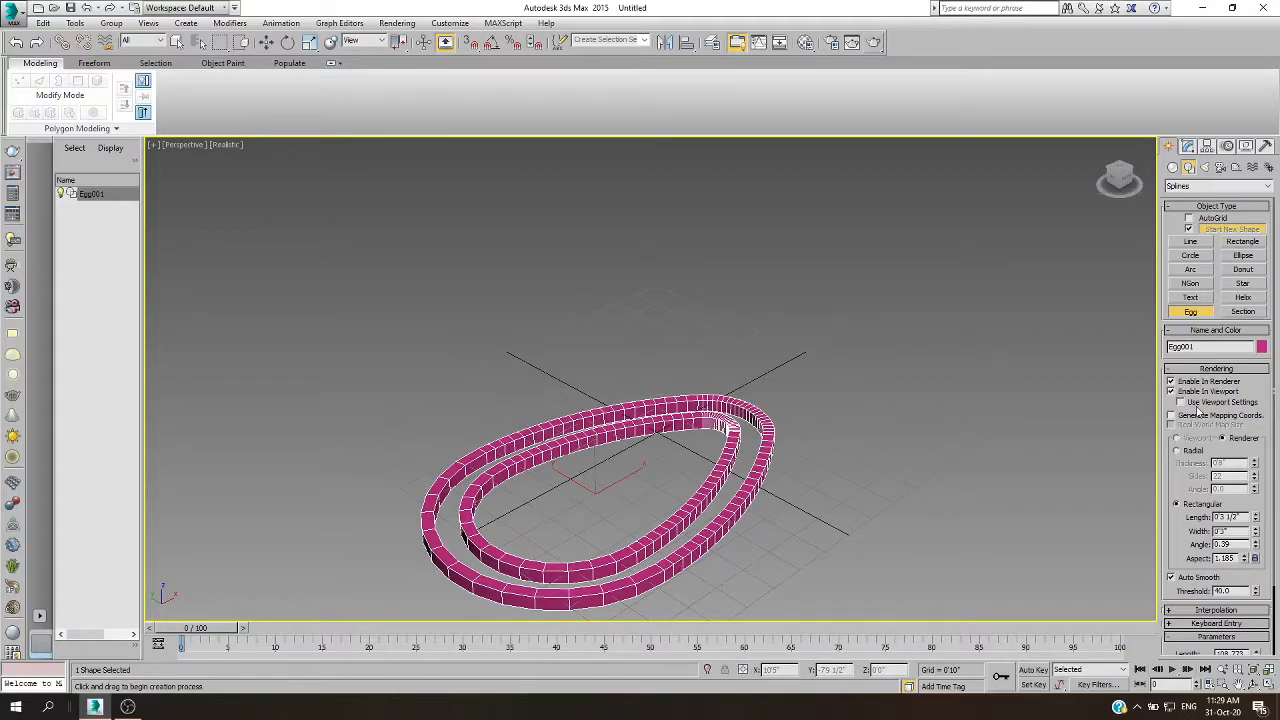
left_click(1177, 450)
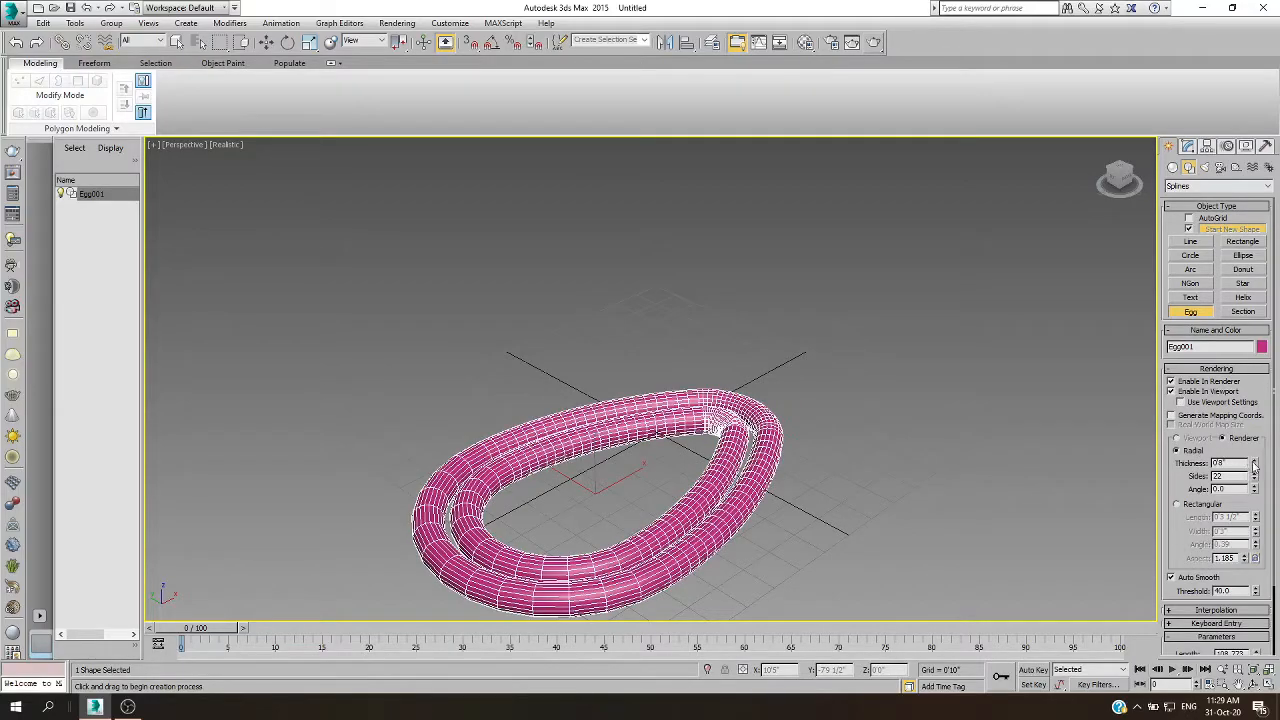
mouse_move(1255, 466)
left_mouse_down()
mouse_move(1265, 455)
mouse_move(1268, 468)
left_mouse_up()
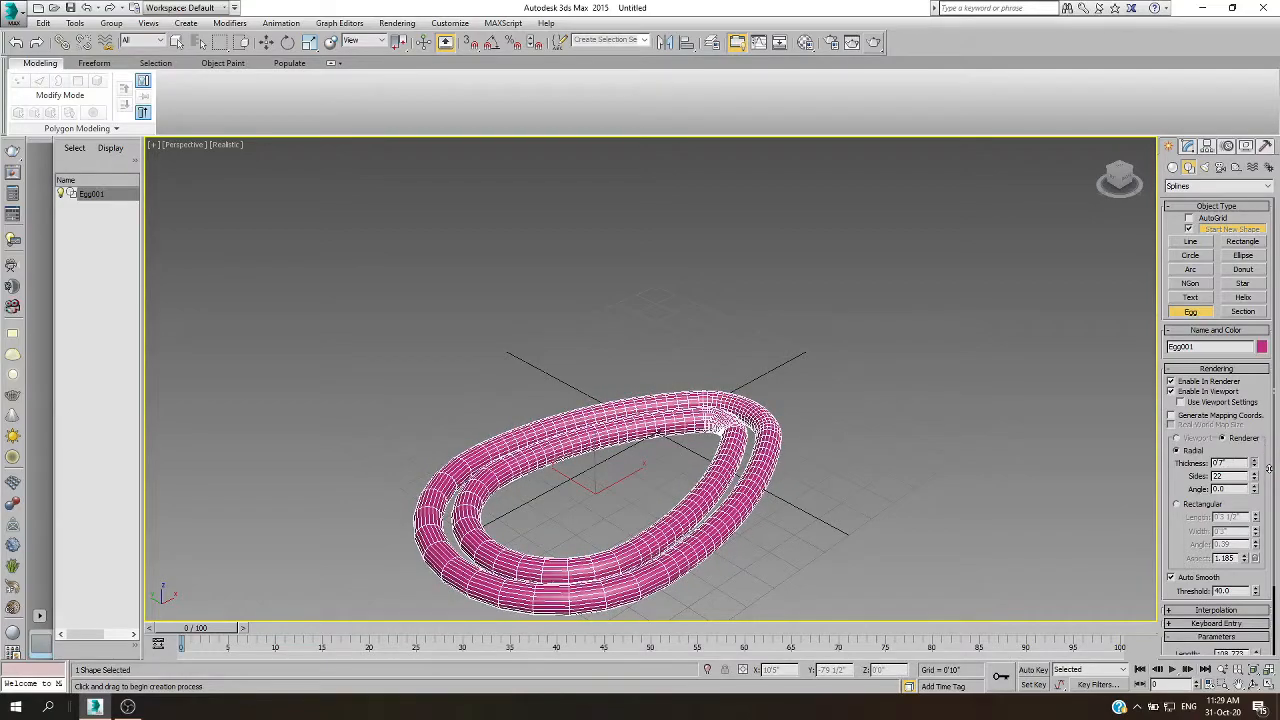
Switch the egg to a Rectangular section and set its section length to 0'6 1/2".
left_click(1192, 506)
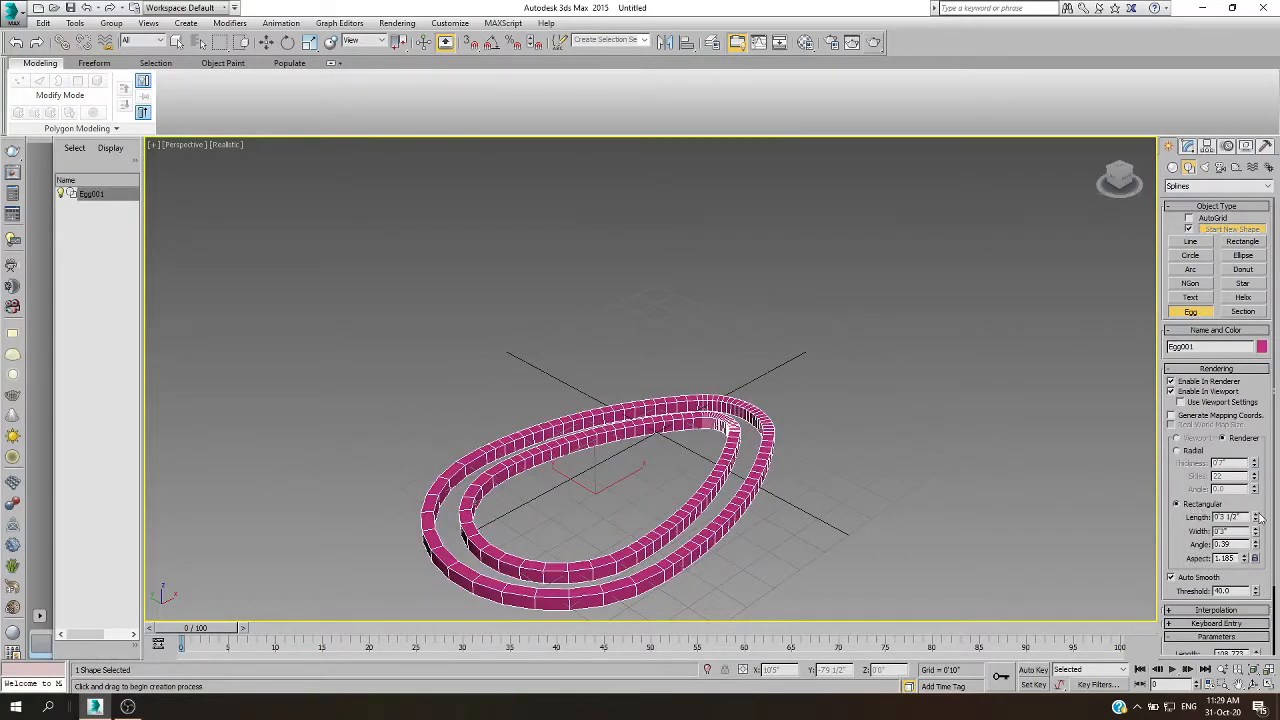
left_click_drag(1257, 516, 1257, 490)
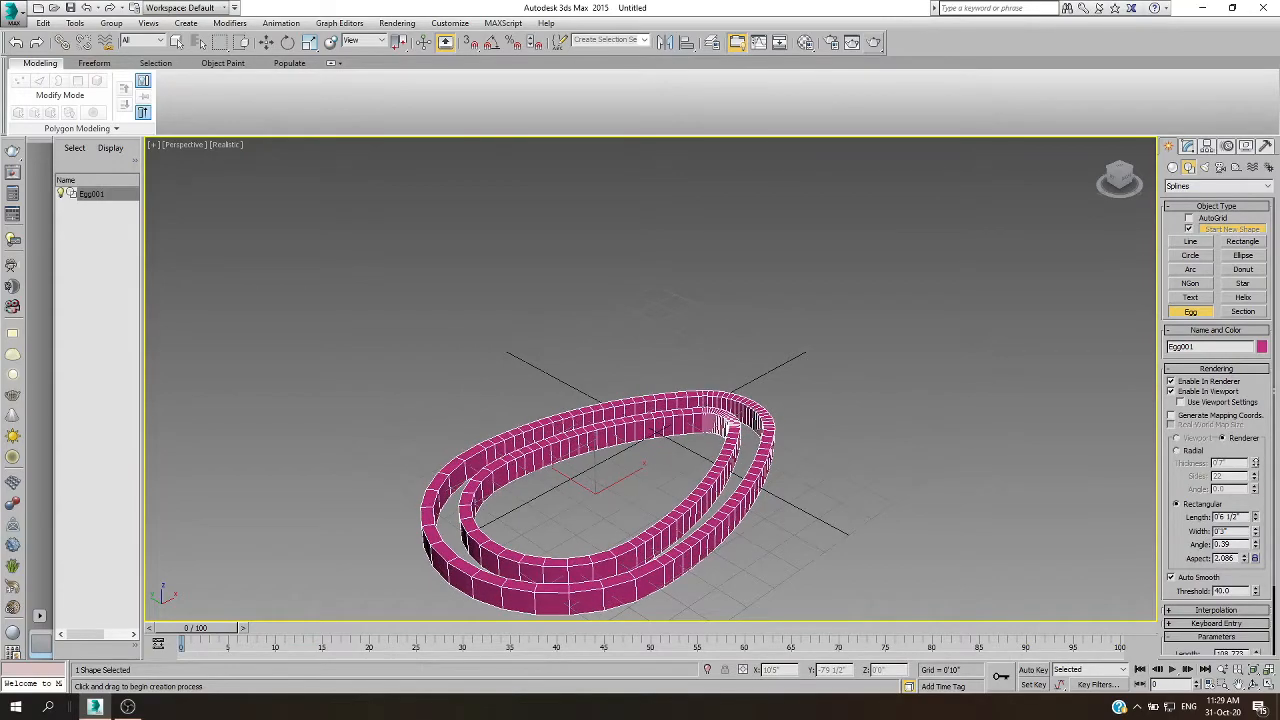
Turn off the egg's renderer and viewport display and enlarge the egg to length 122.273 and width 81.515.
left_click(1171, 391)
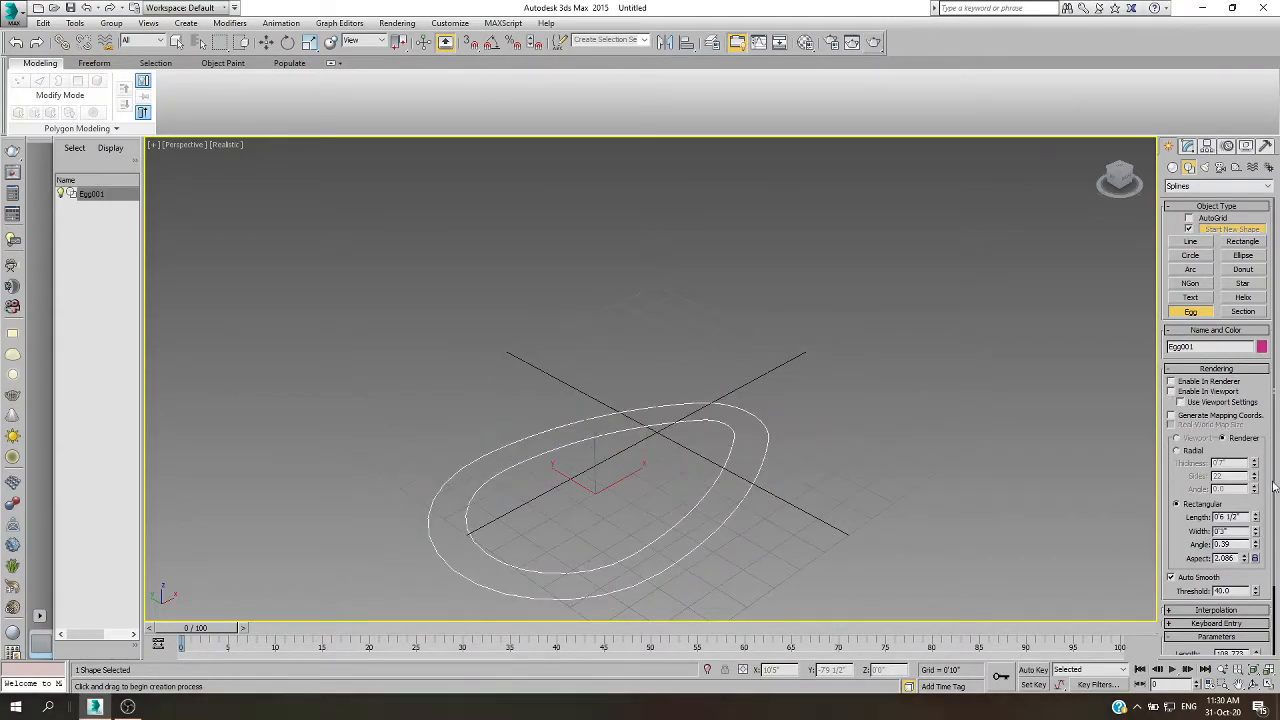
left_click_drag(1275, 490, 1276, 590)
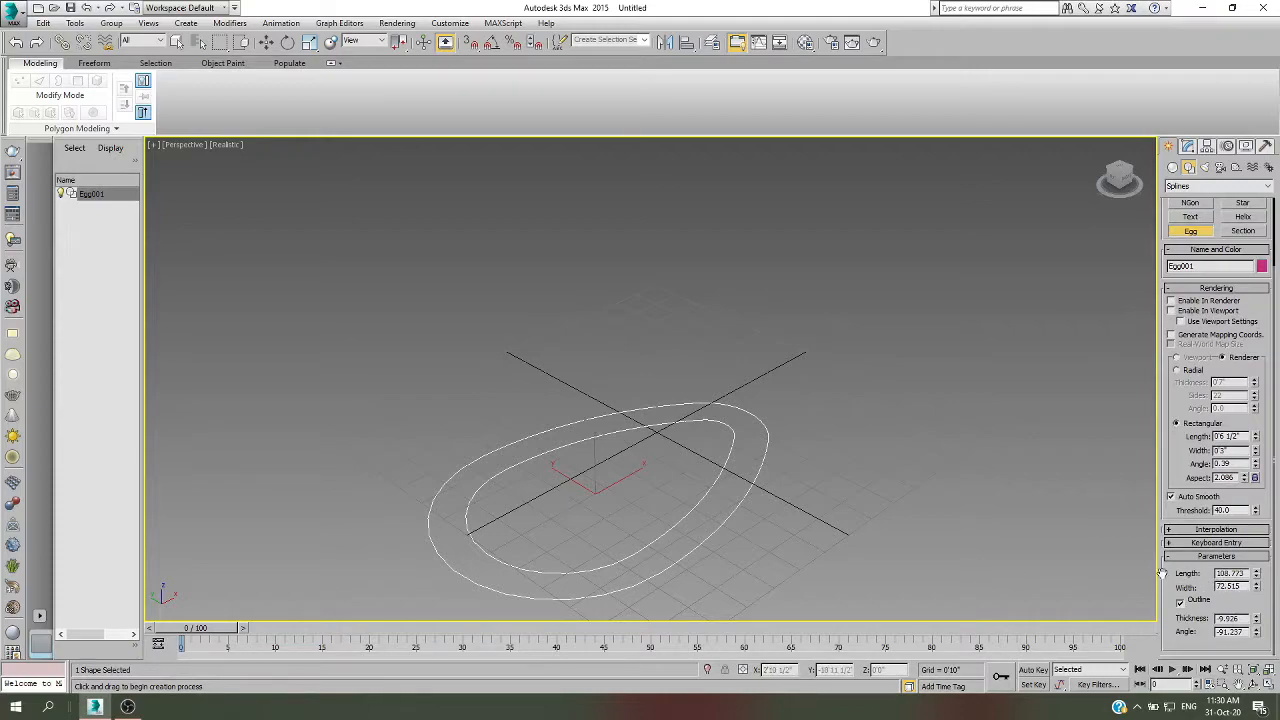
left_click_drag(1256, 573, 1252, 532)
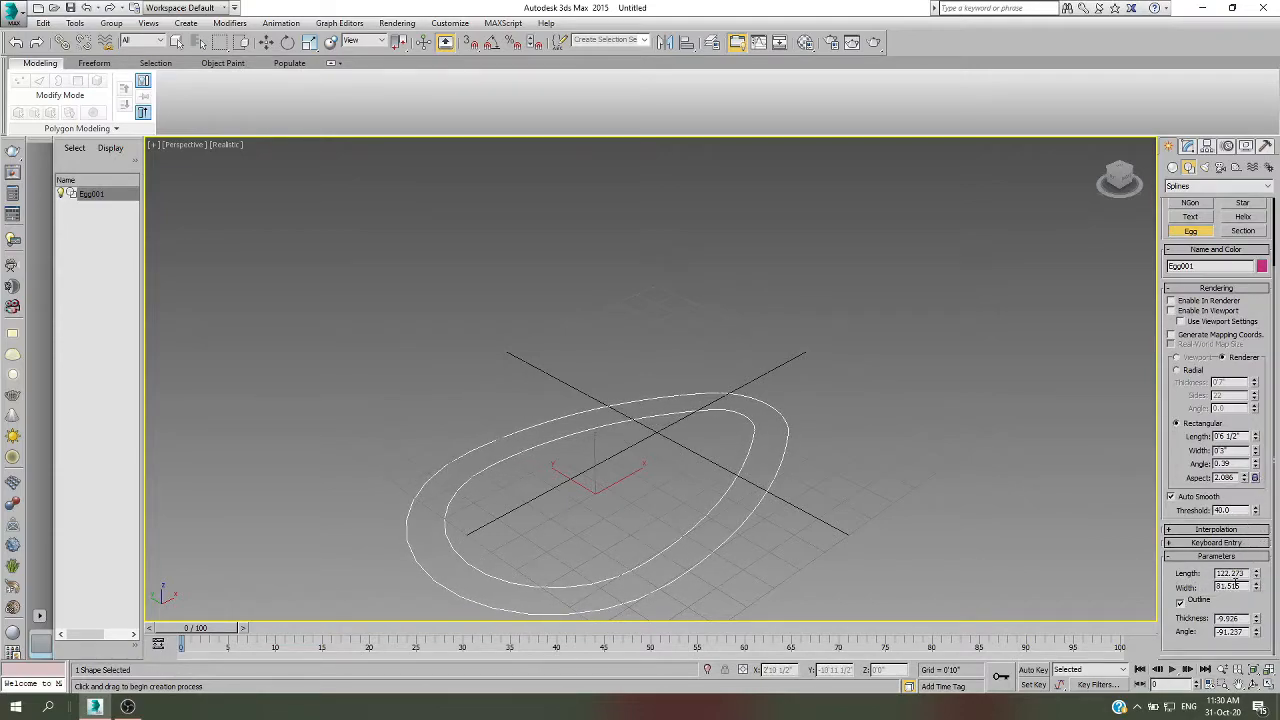
Enlarge the egg to length 135.023 and width 90.015, and set its outline thickness to -14.726 and angle to -88.937.
left_click_drag(1256, 588, 1256, 566)
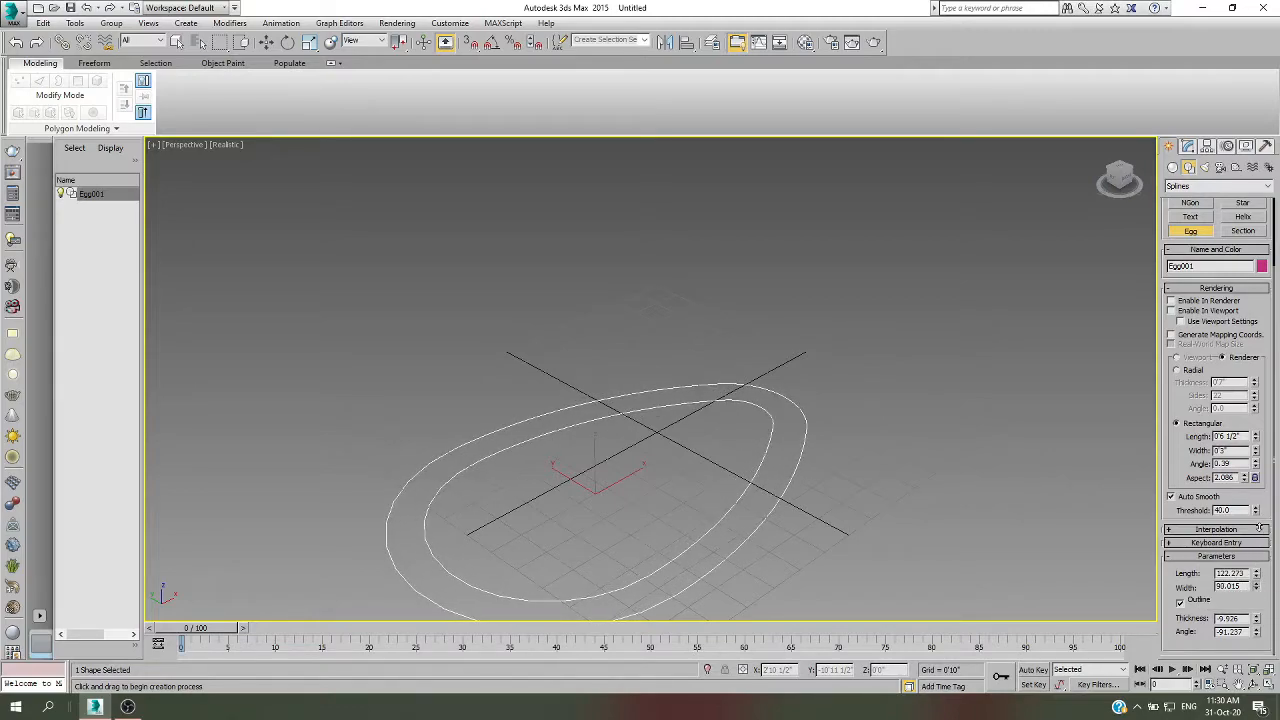
left_click(1180, 603)
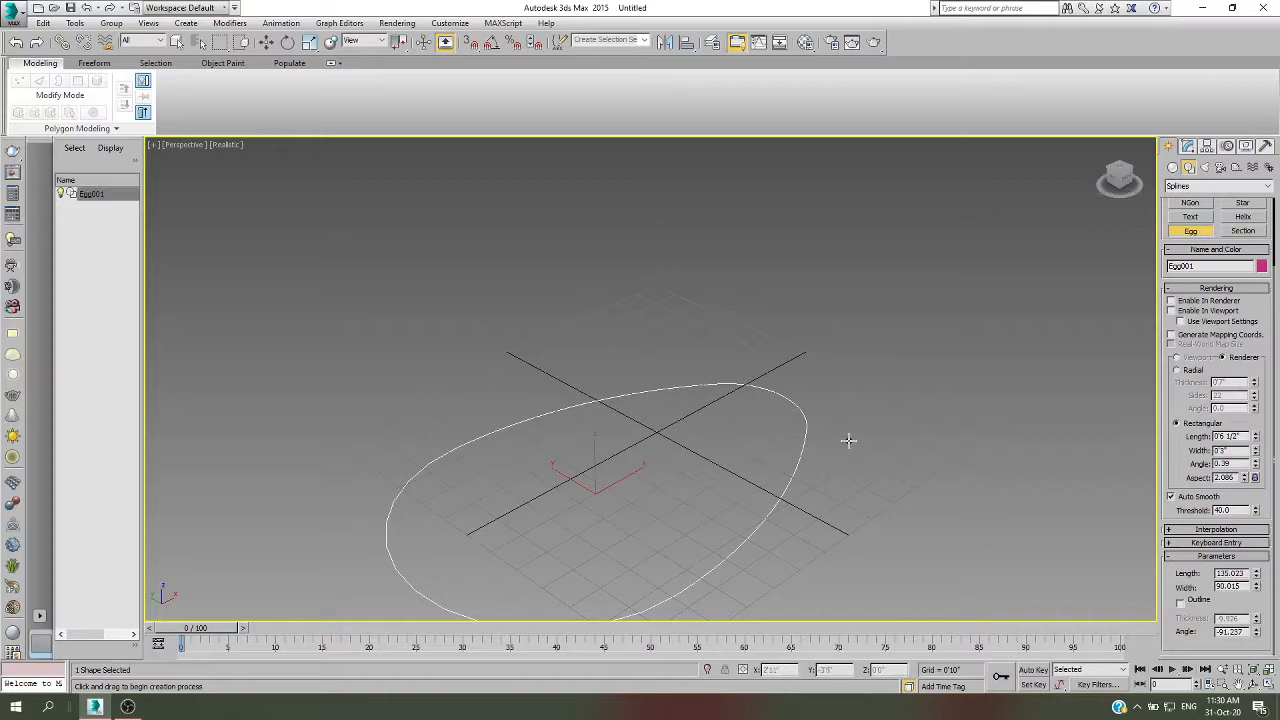
left_click(1181, 603)
left_click_drag(1258, 619, 1278, 575)
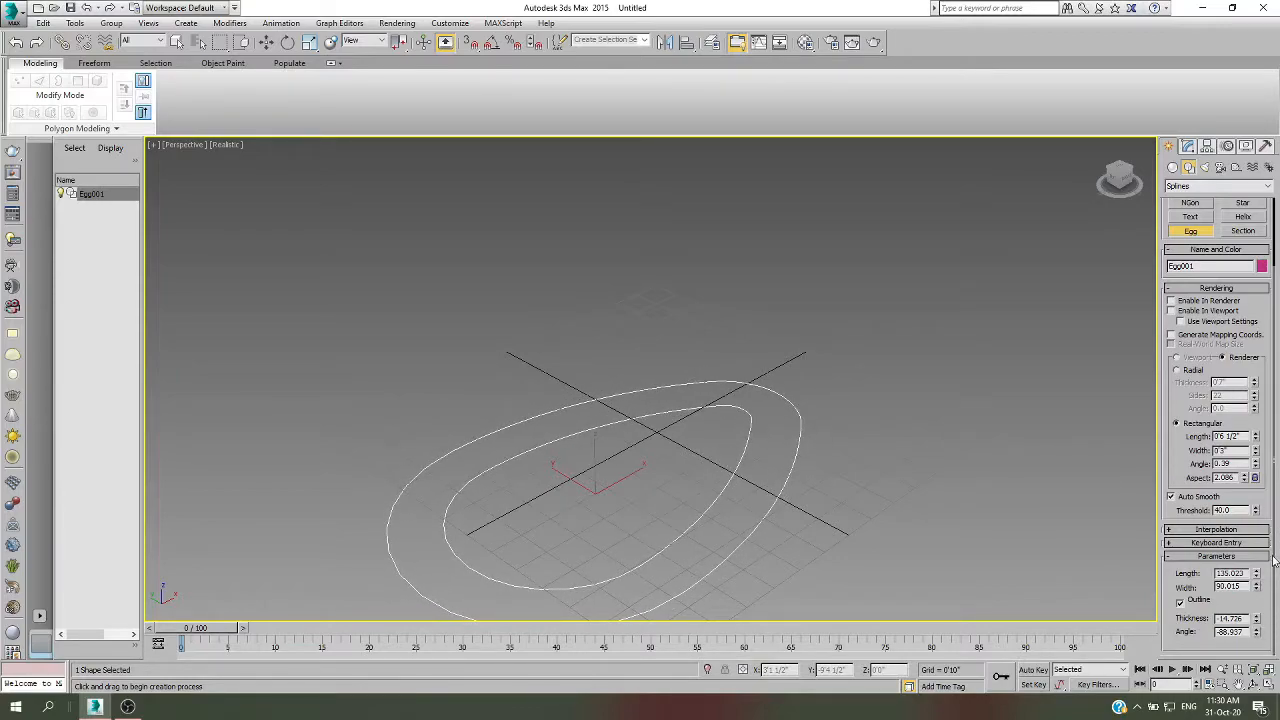
Examine the egg's Interpolation and Keyboard Entry settings.
left_click(1172, 530)
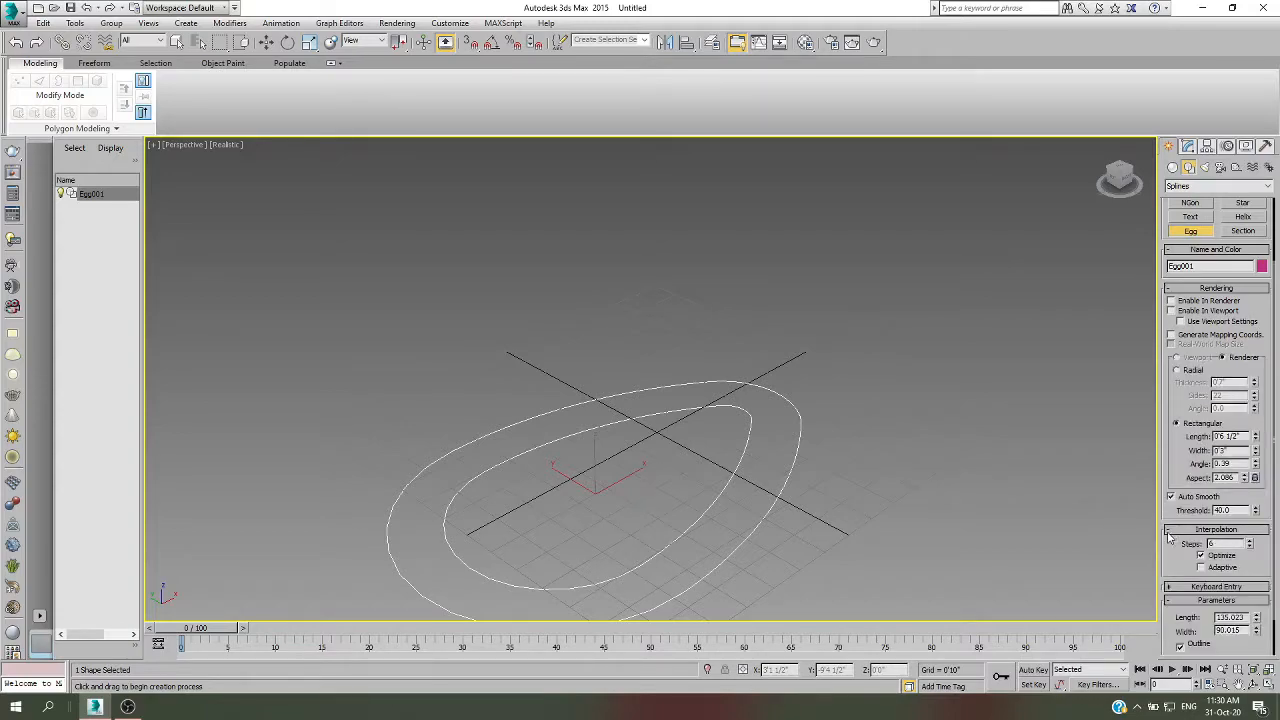
left_click(1172, 530)
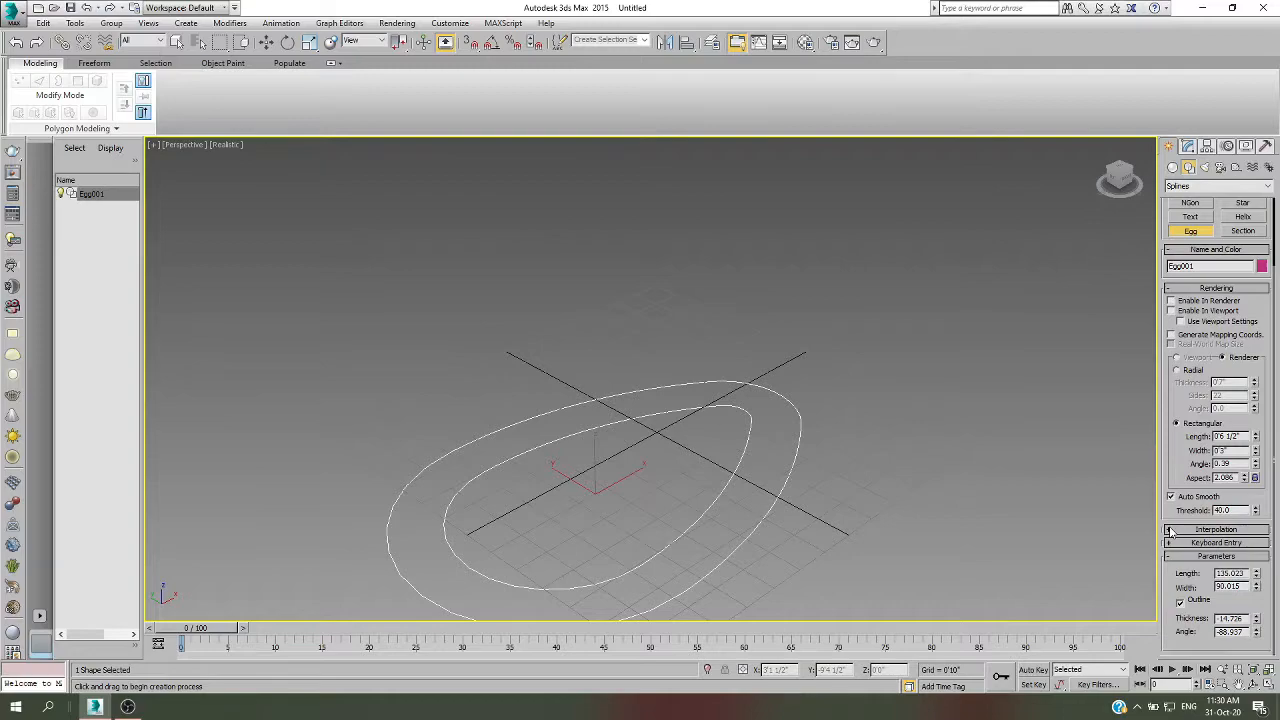
left_click(1172, 543)
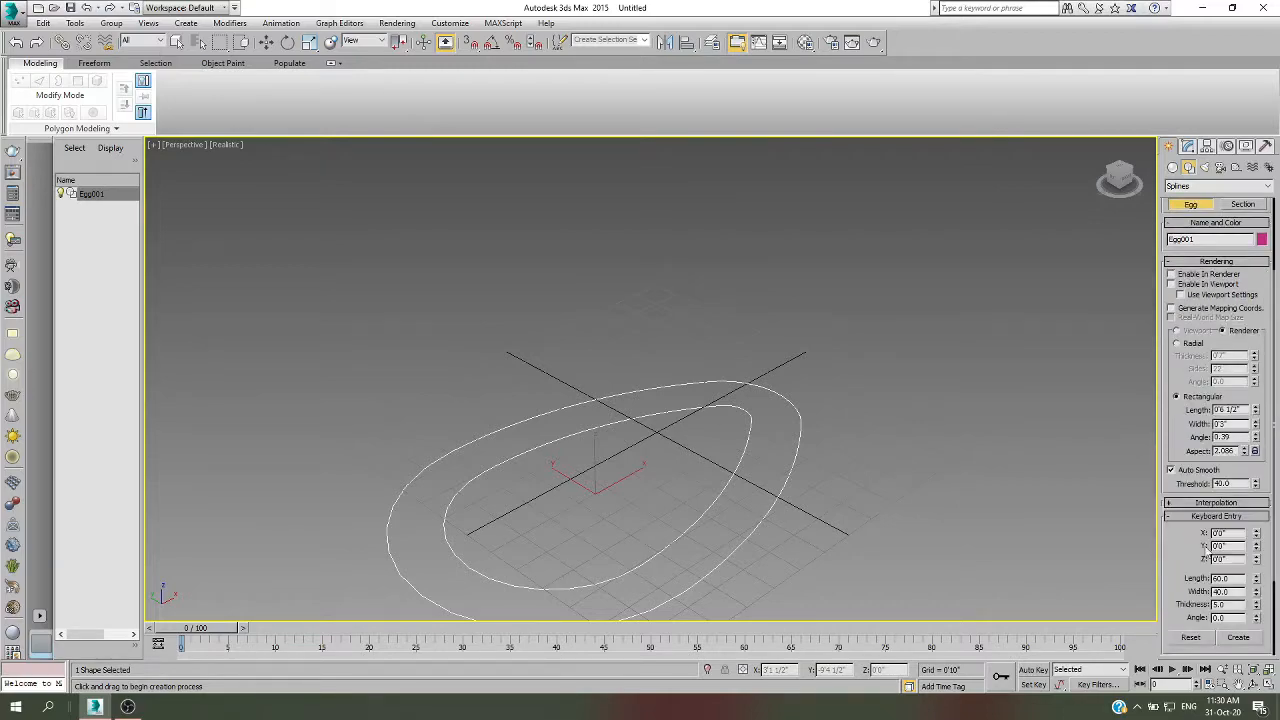
left_click(1178, 517)
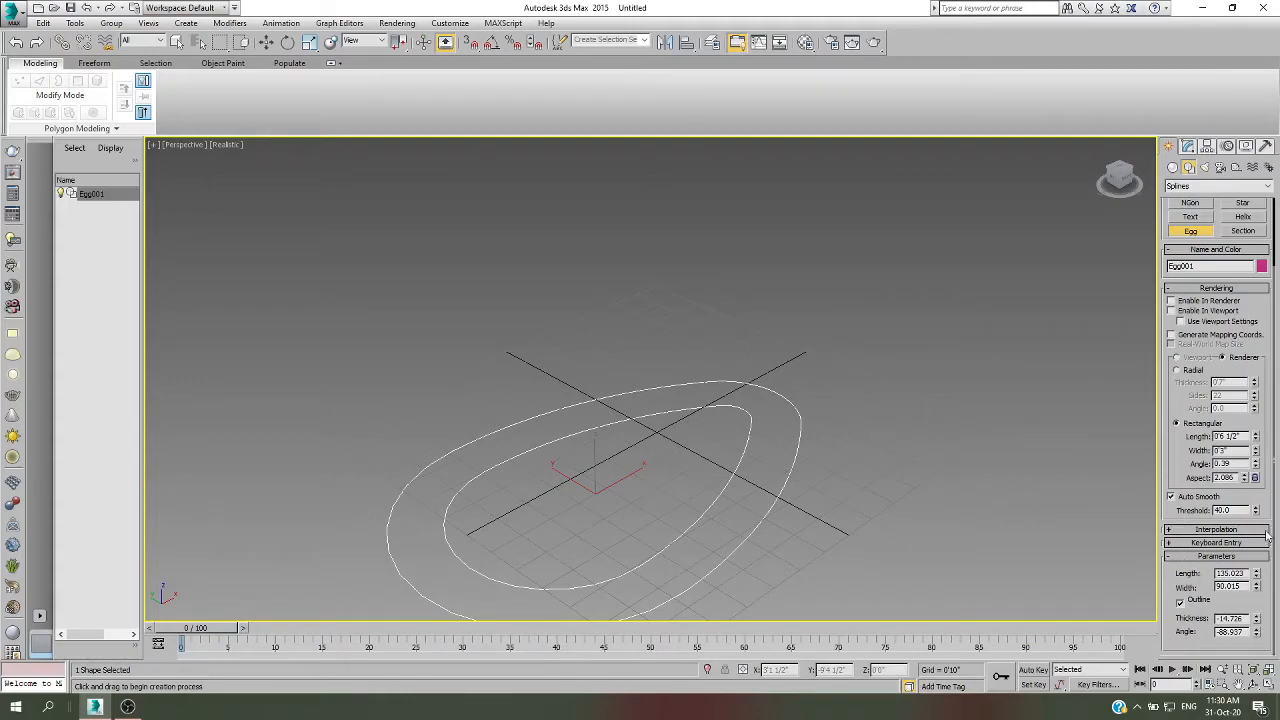
Enable the egg in the renderer and viewport, switch it to a Radial section, and deselect it.
left_click_drag(1275, 490, 1278, 426)
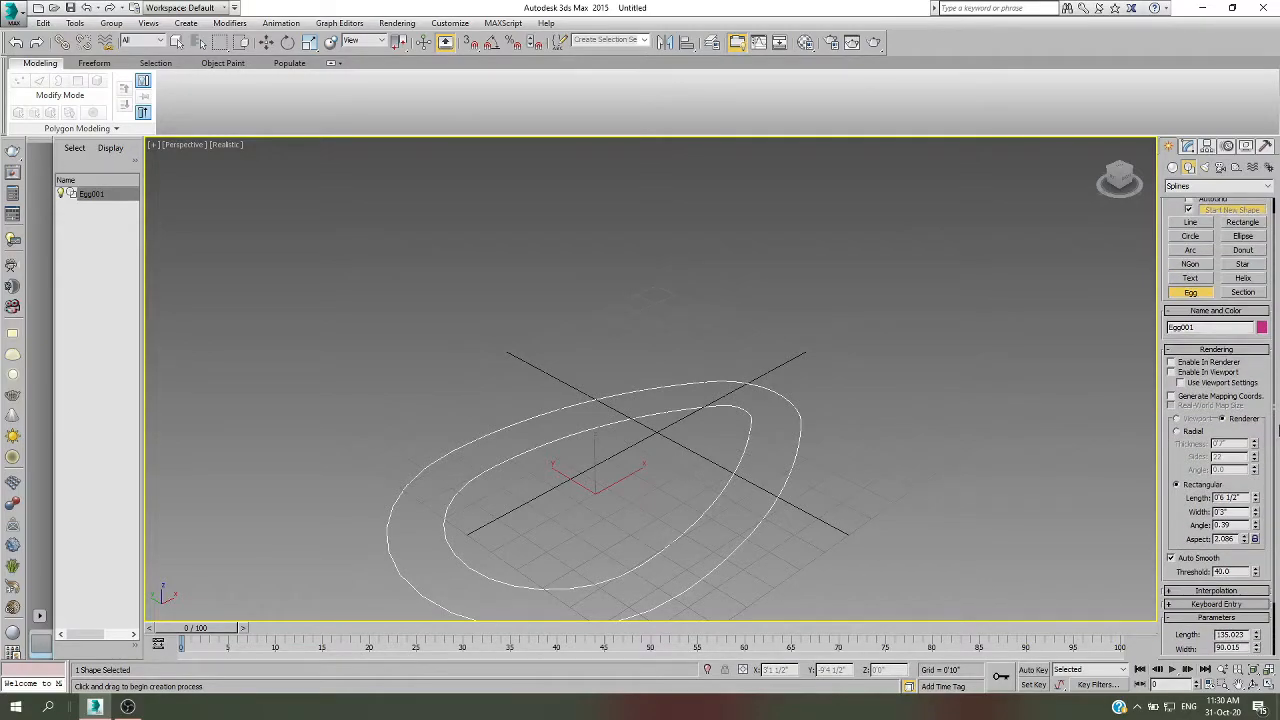
left_click(1173, 372)
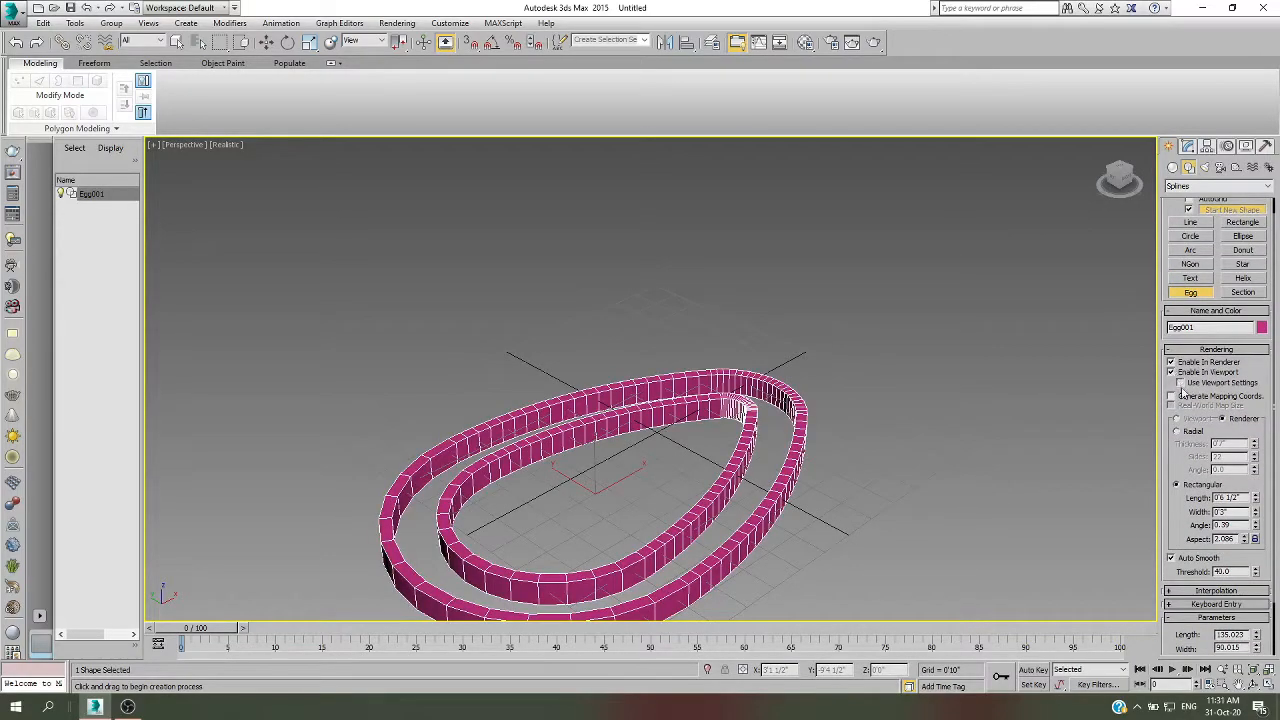
left_click(1193, 432)
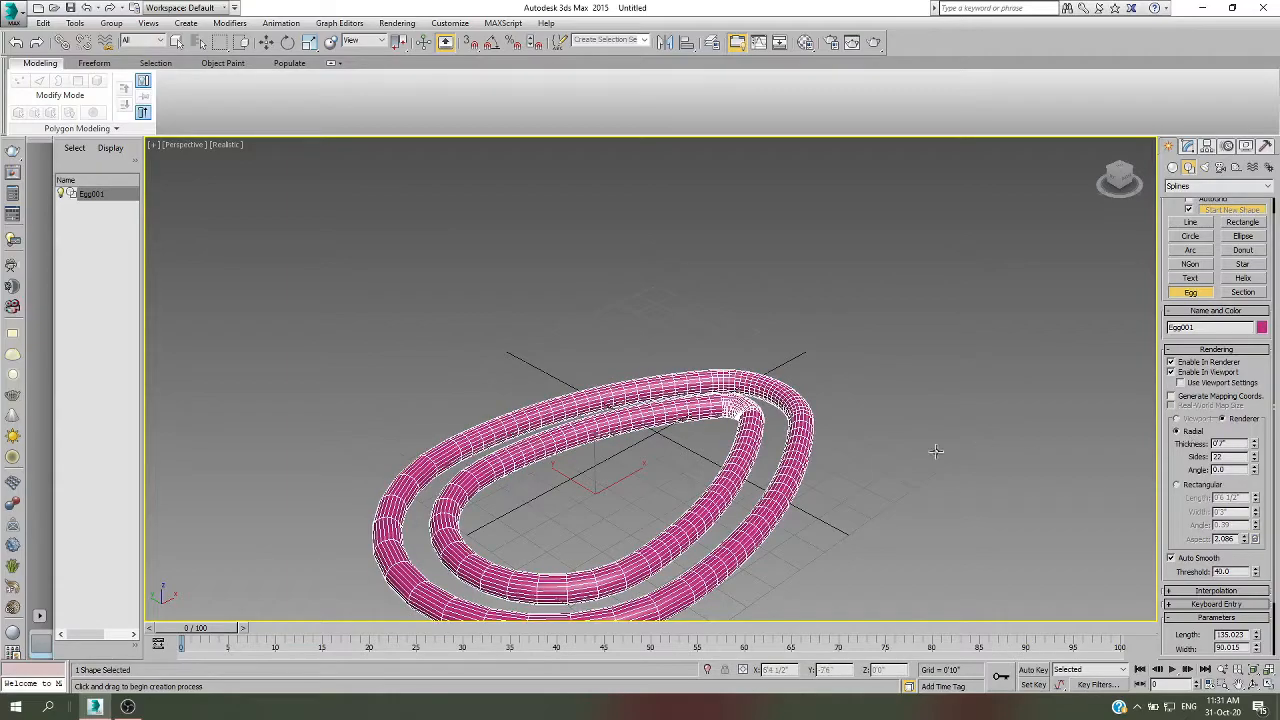
right_click(880, 416)
left_click(866, 413)
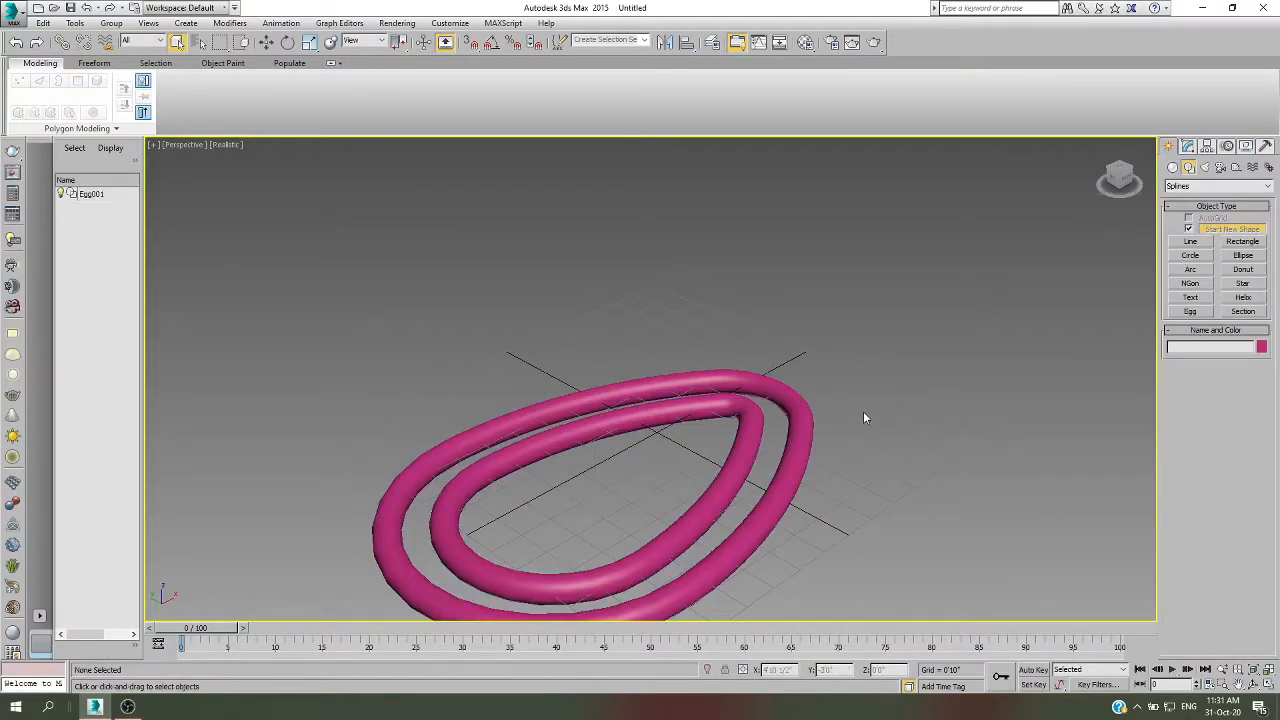
Delete the egg spline from the scene.
scroll(810, 416, "down", 5)
scroll(764, 459, "up", 4)
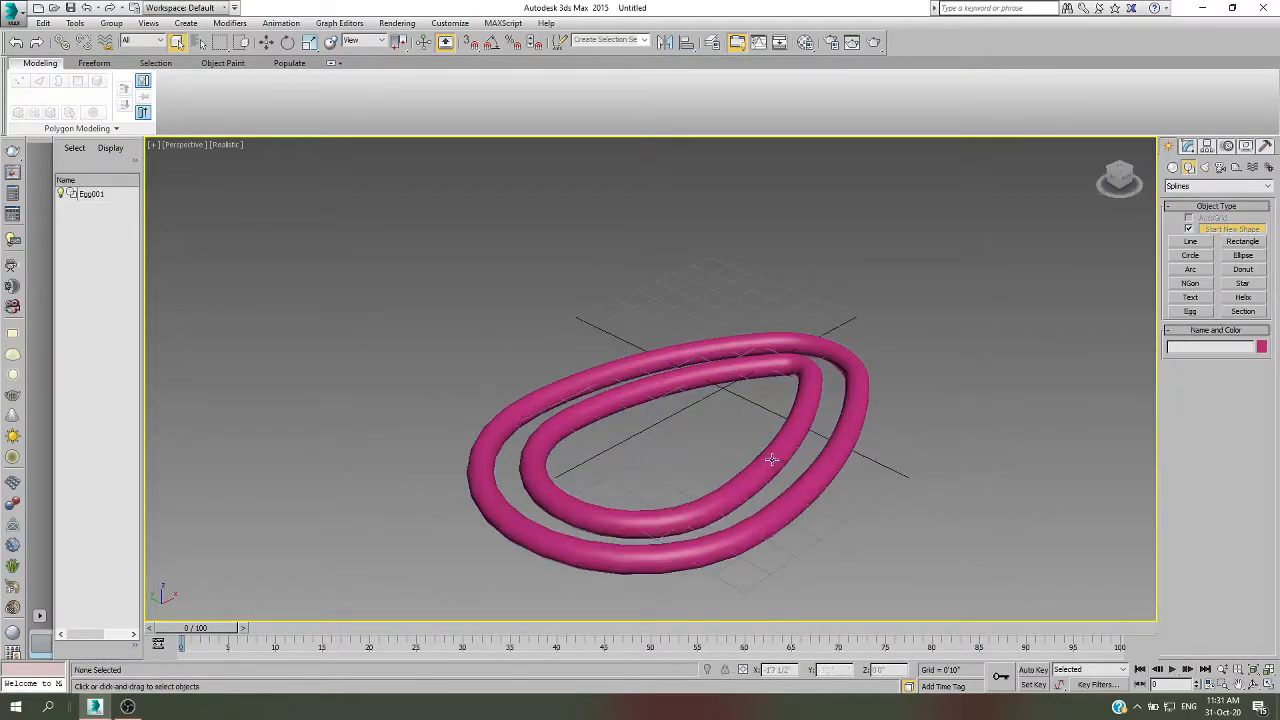
left_click(767, 458)
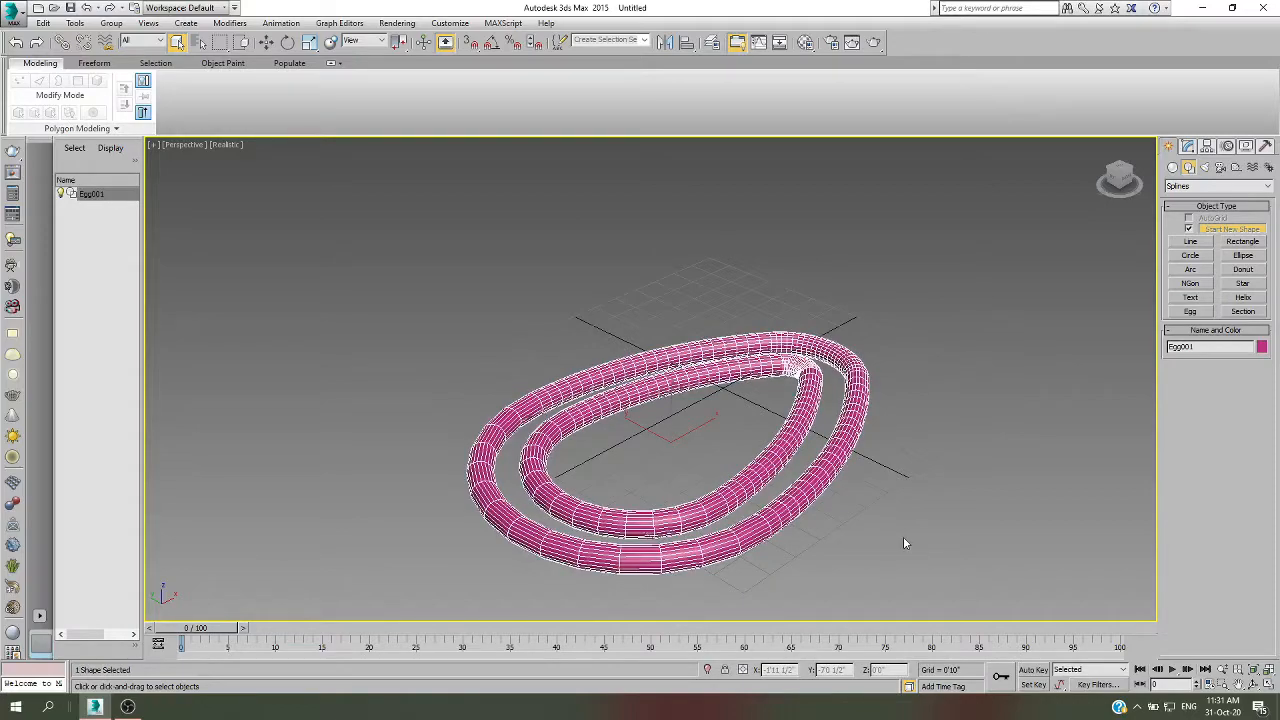
key("Delete")
scroll(761, 416, "up", 2)
middle_click_drag(743, 421, 686, 431)
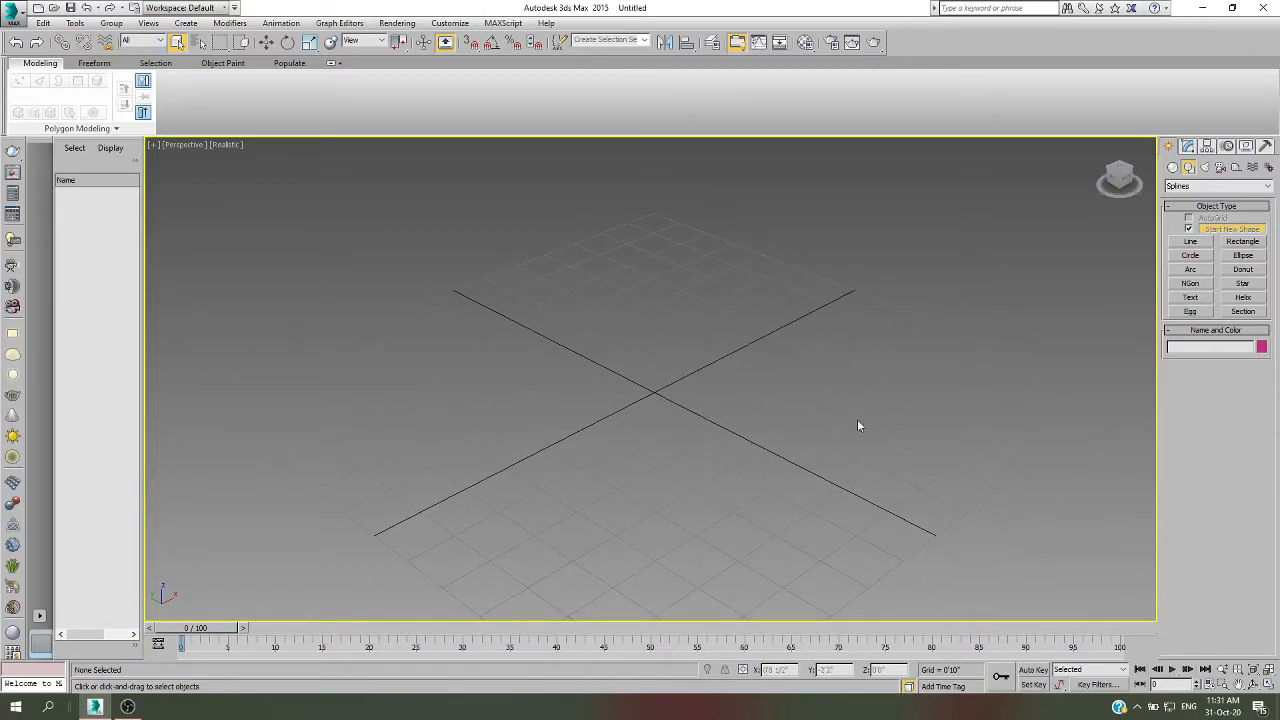
Create a tall standard-primitive cylinder standing on the grid, just beside the origin.
left_click(1173, 168)
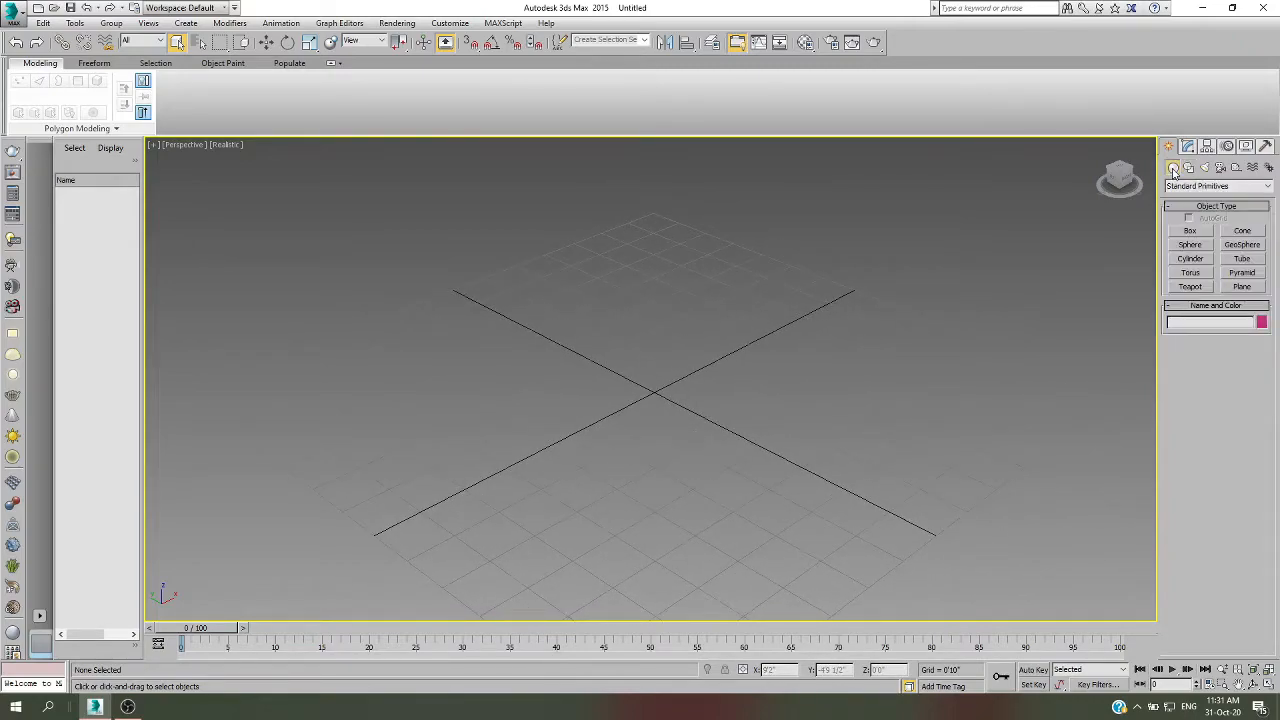
left_click(1190, 259)
left_click_drag(568, 493, 571, 514)
left_click(588, 252)
right_click(677, 258)
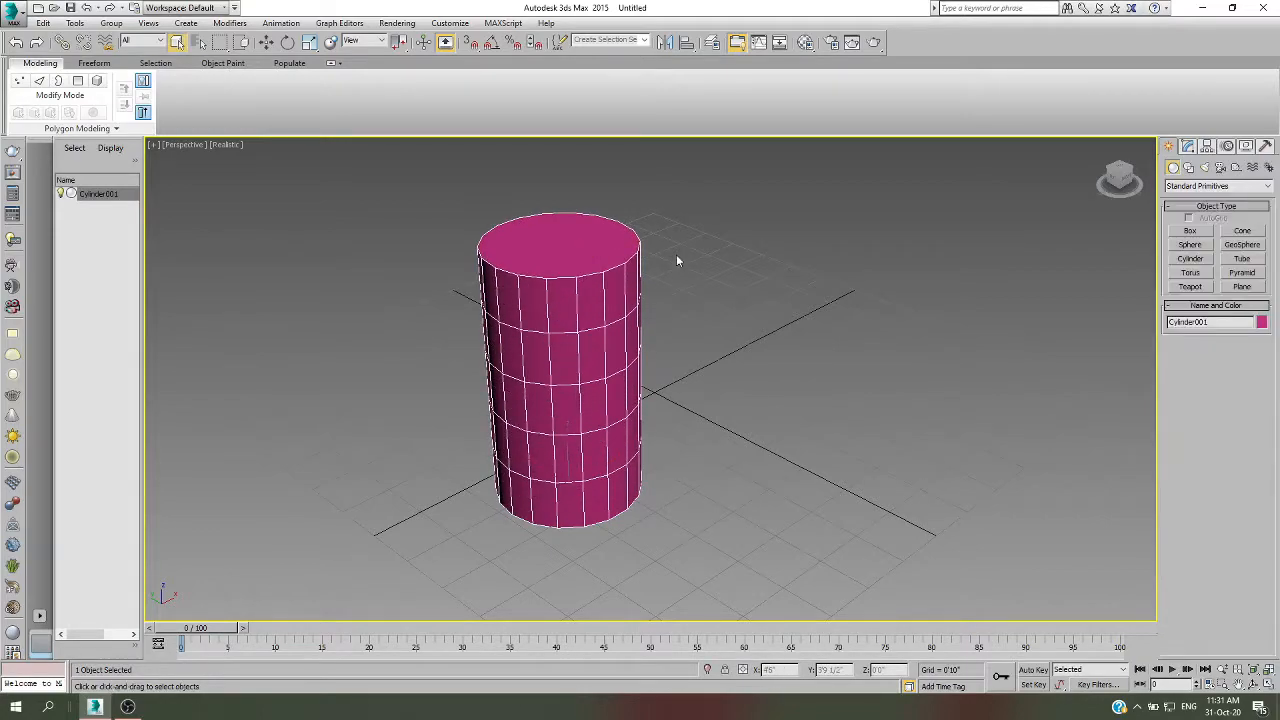
Create a sphere beside the cylinder and a teapot beyond it, forming a row, and deselect everything.
left_click(1190, 245)
left_click_drag(734, 369, 734, 398)
right_click(757, 442)
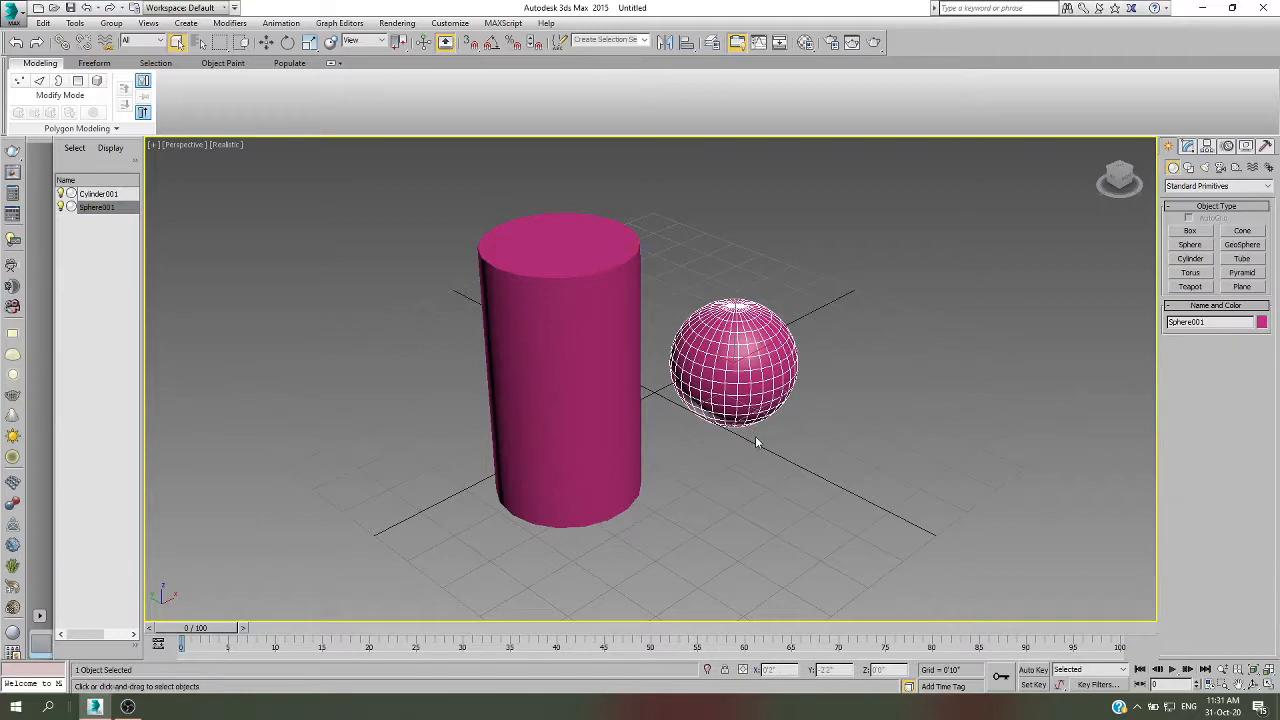
left_click(1190, 287)
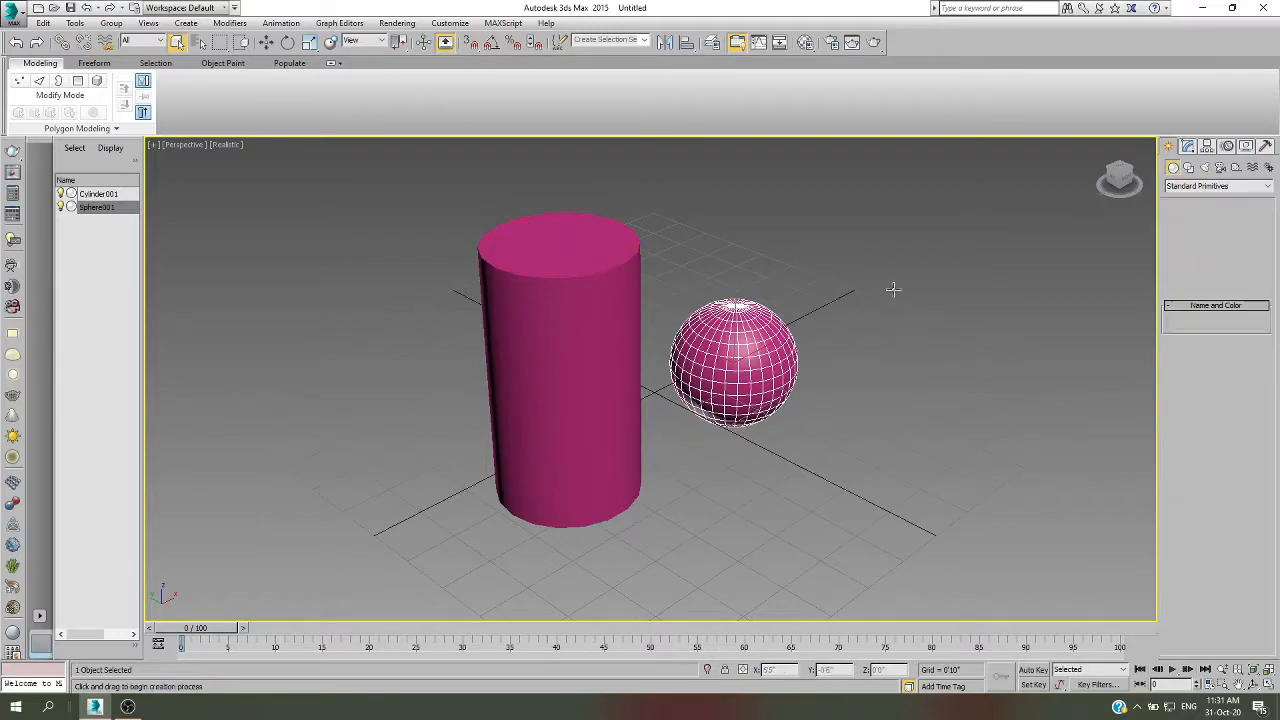
left_click_drag(869, 283, 857, 317)
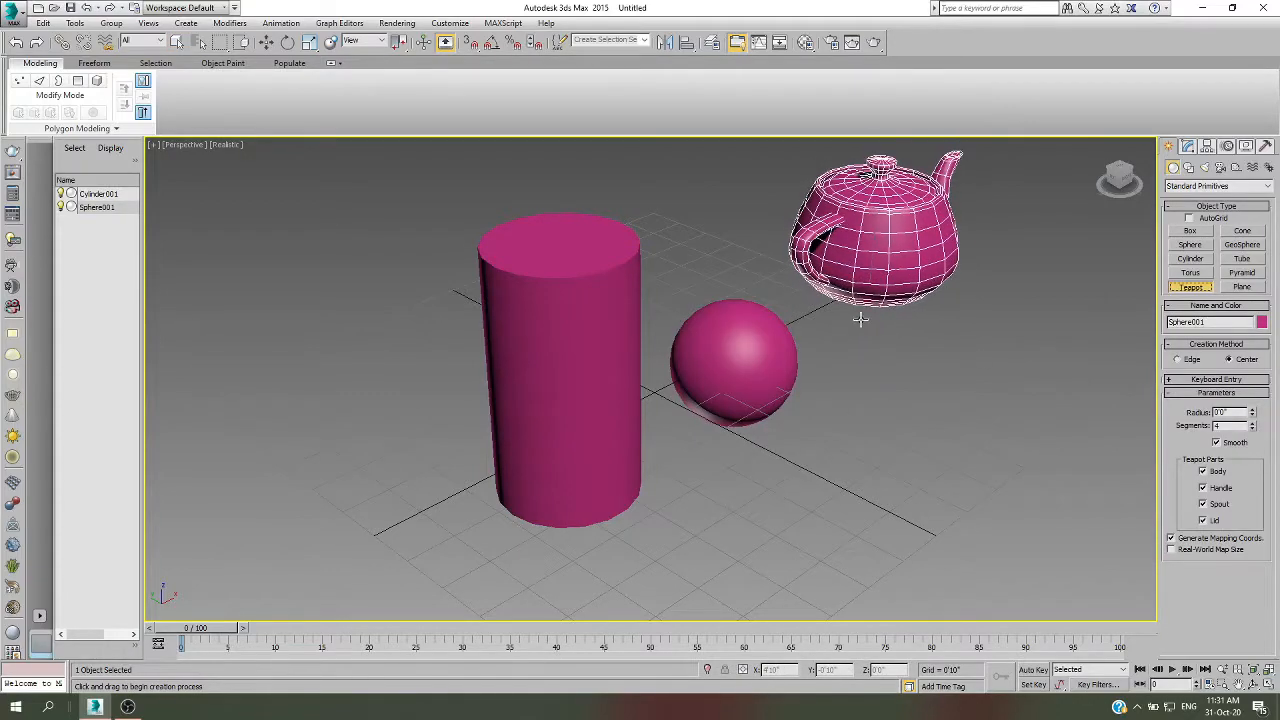
right_click(860, 350)
left_click(868, 389)
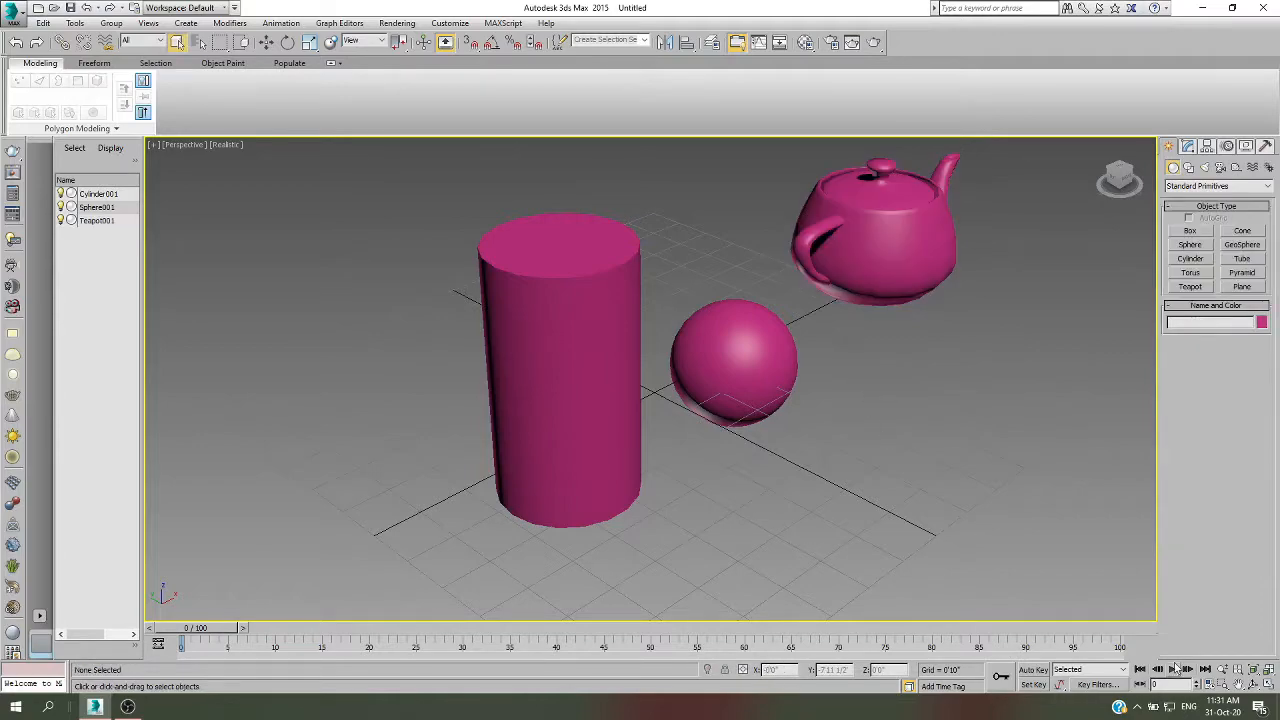
Show all four viewports and raise the sphere in the Front view to Z 1'2 1/2" so it rests on the grid.
left_click(1268, 684)
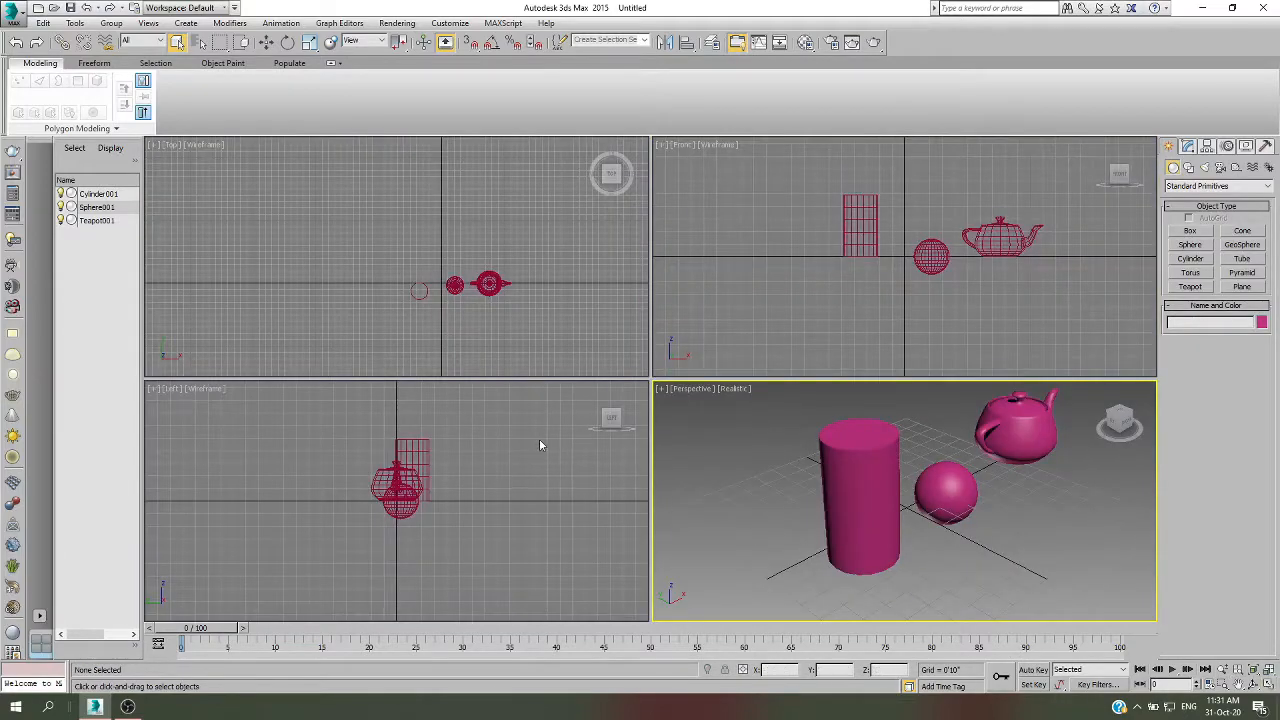
scroll(1004, 209, "up", 3)
scroll(970, 222, "down", 1)
left_click(896, 272)
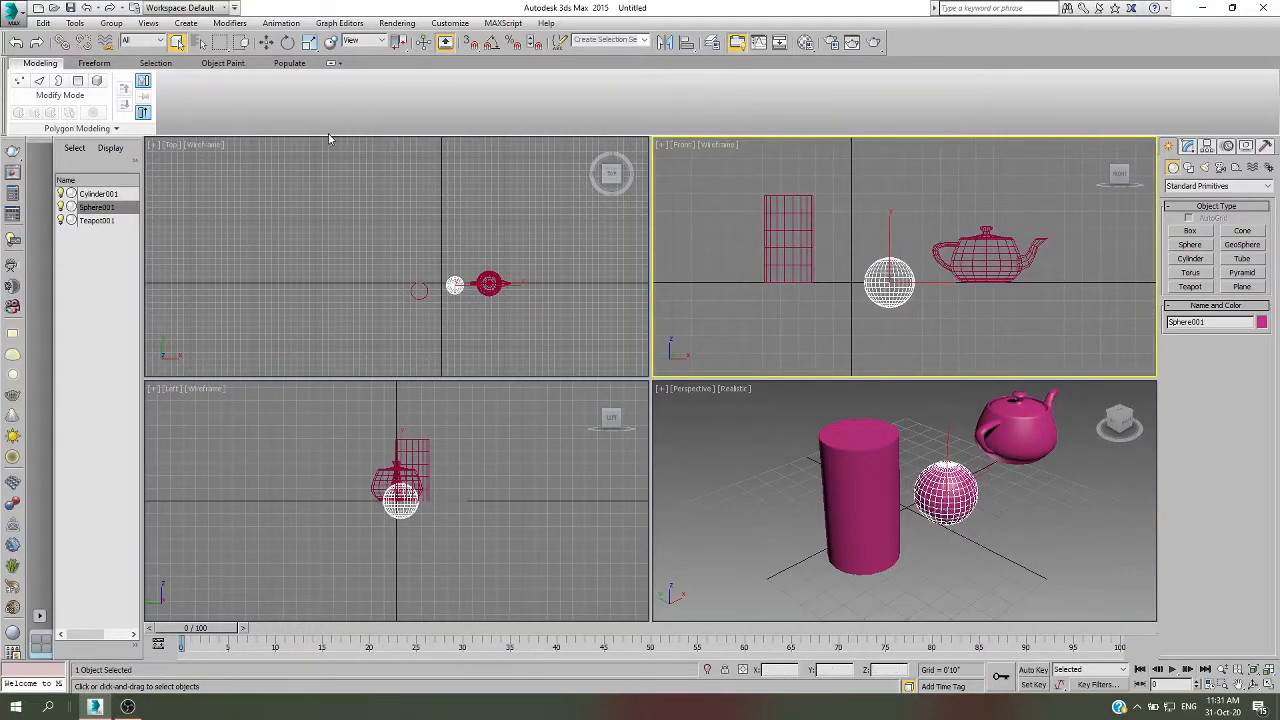
left_click(266, 42)
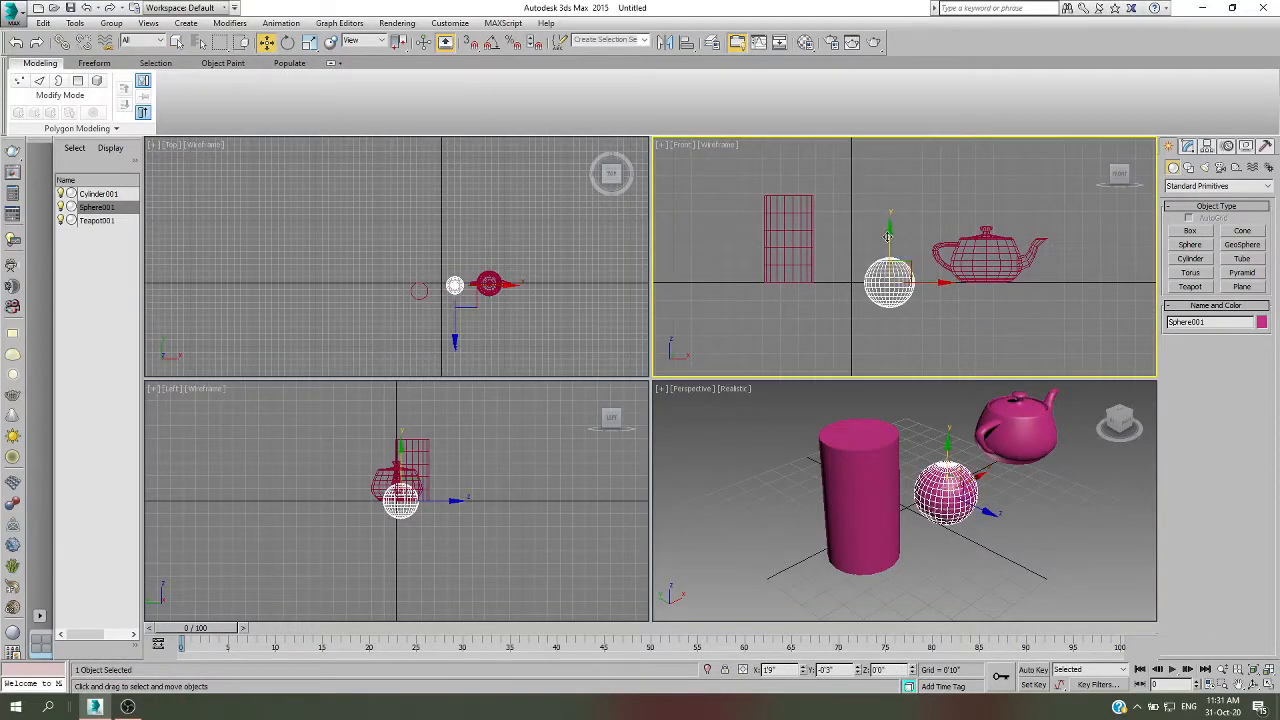
left_click_drag(889, 238, 889, 215)
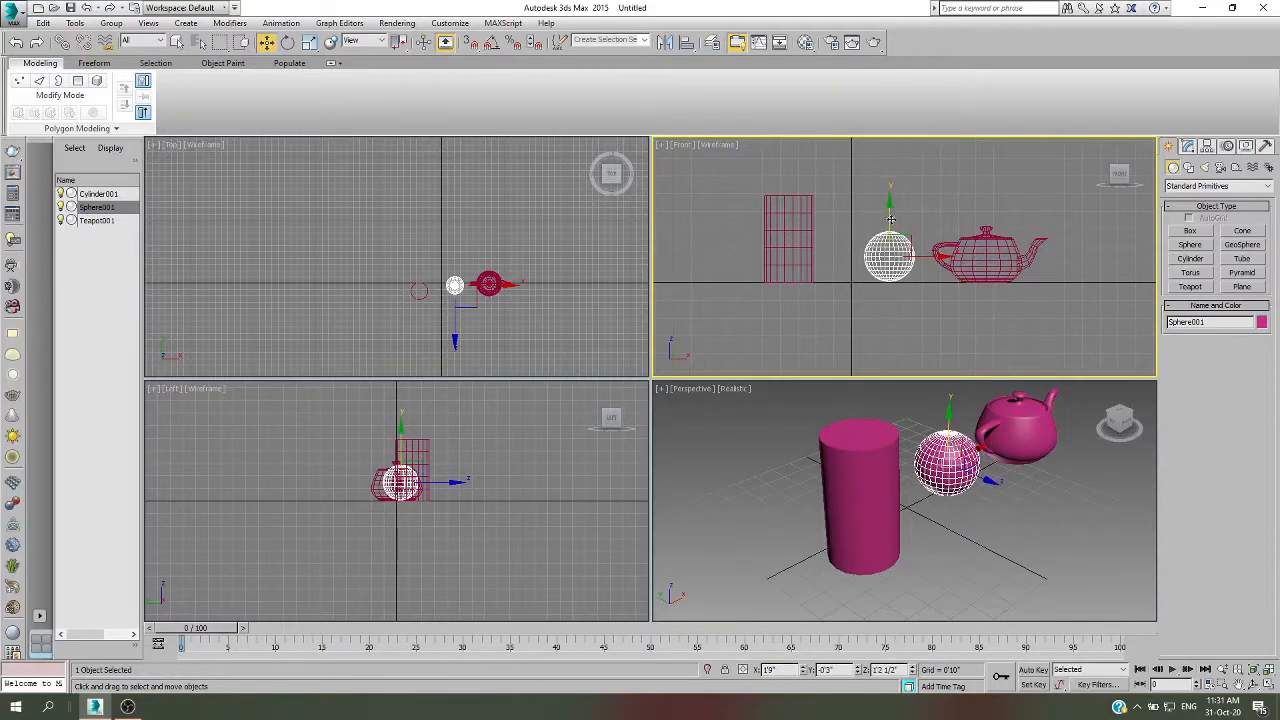
Move the teapot slightly away from the sphere along the X axis, to X 6'7 1/2".
left_click(977, 262)
left_click(980, 262)
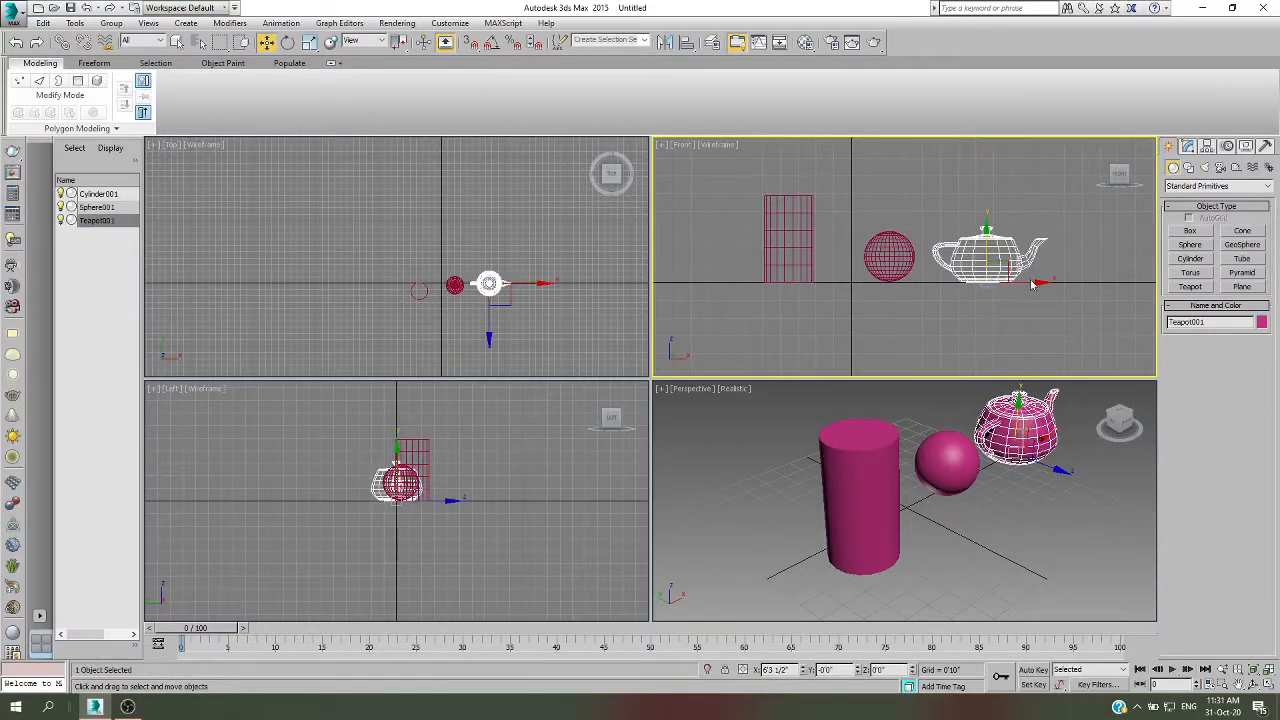
left_click_drag(1028, 281, 1035, 281)
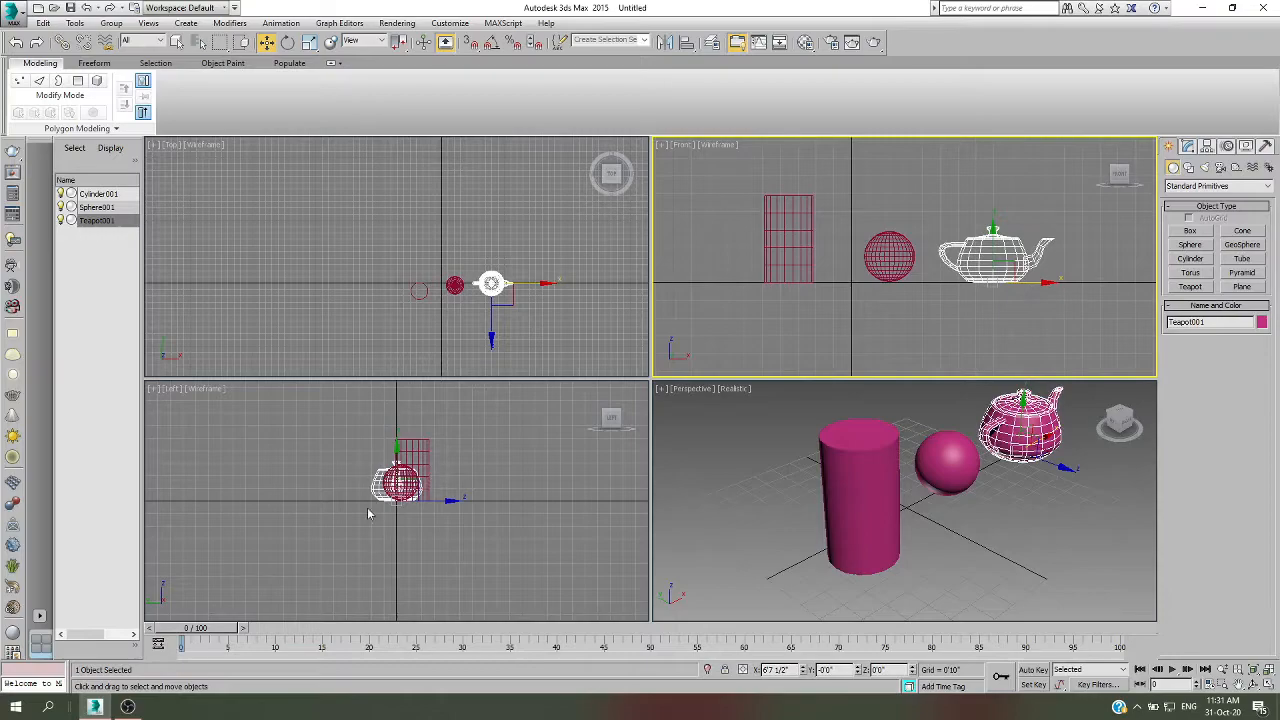
Shift the teapot in the Left view to Y -0'3" so it lines up with the sphere.
scroll(372, 510, "up", 3)
left_click(372, 470)
left_click(434, 502)
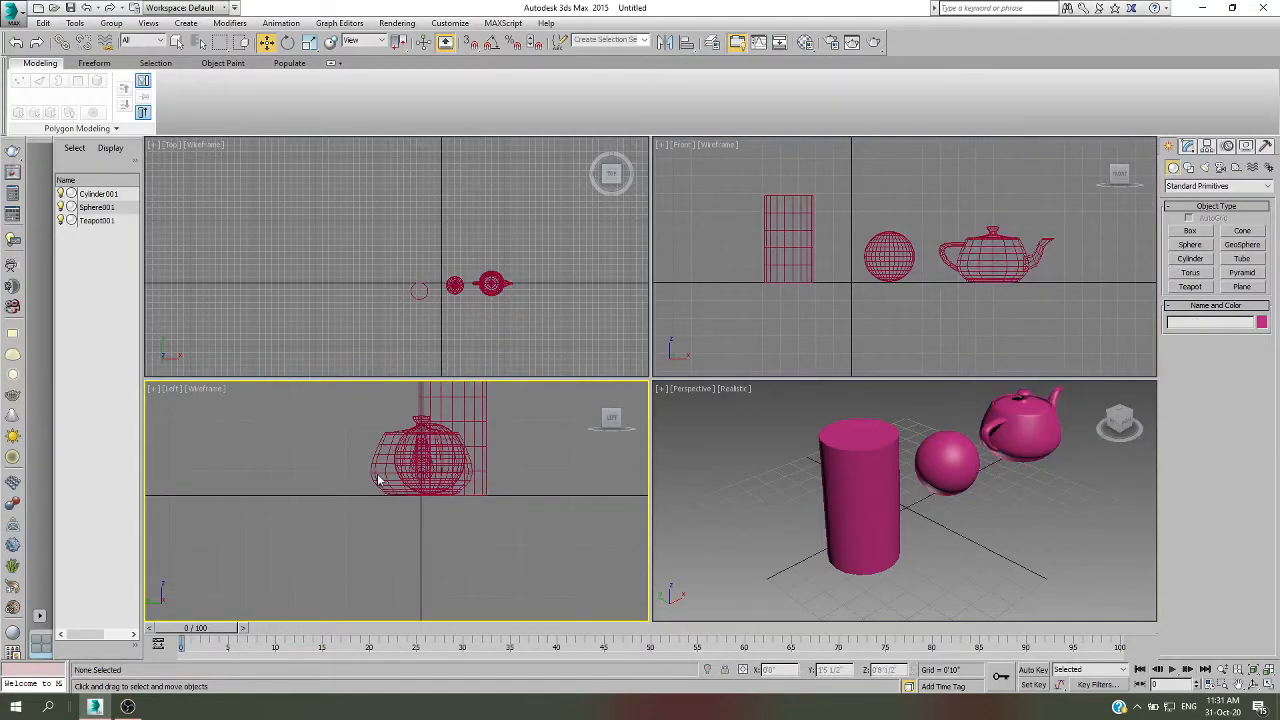
left_click(378, 481)
left_click_drag(470, 497, 481, 424)
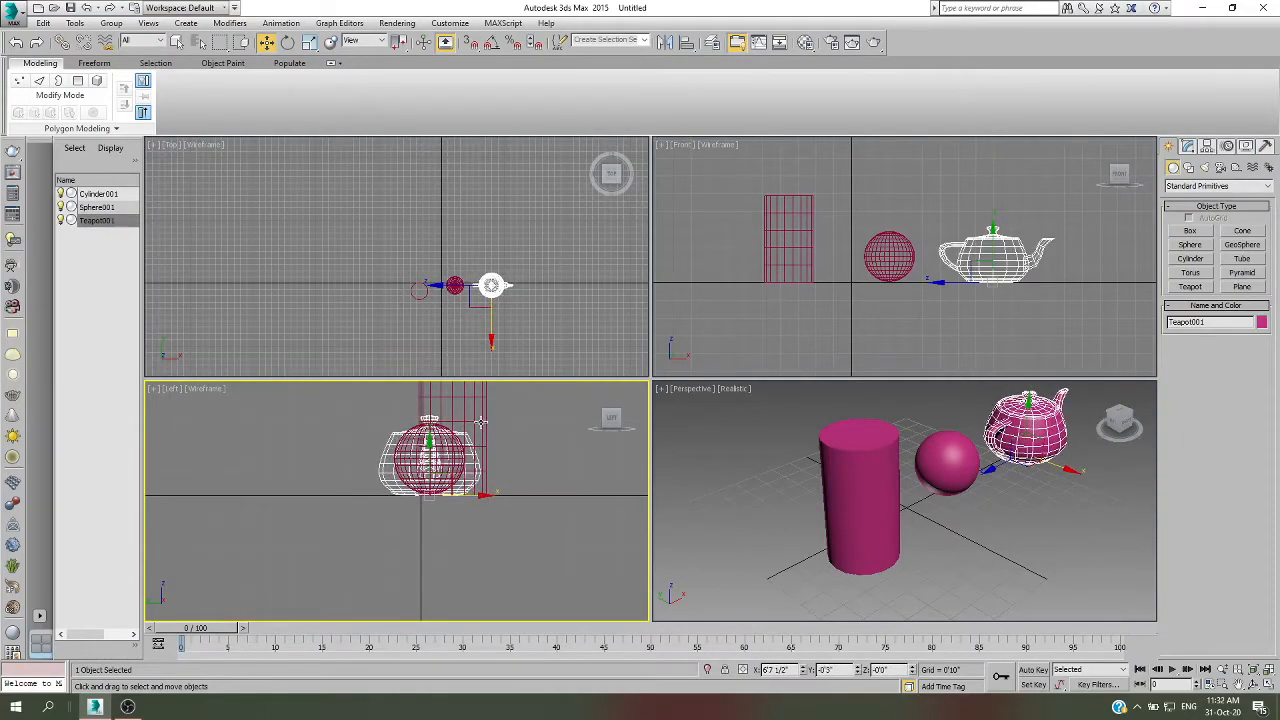
Move the cylinder in the Left view to Y -0'3 1/2", in line with the sphere and teapot, and deselect it.
left_click(481, 424)
left_click_drag(499, 498, 476, 497)
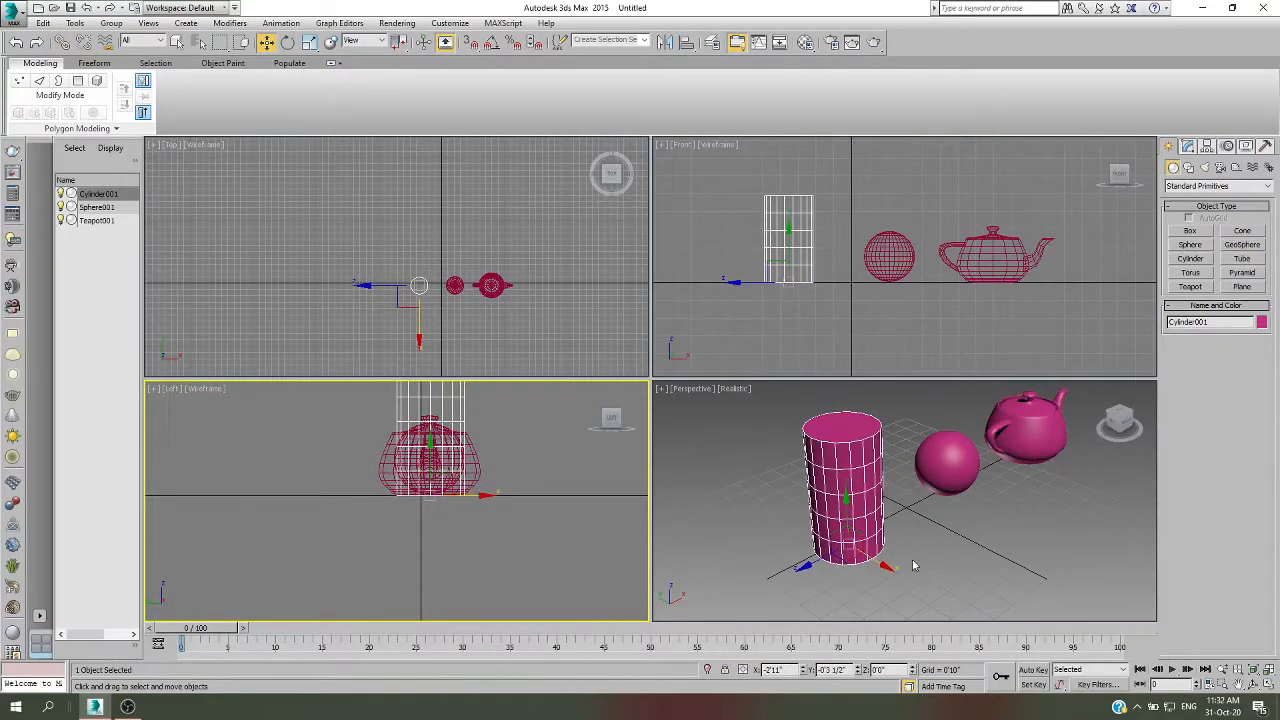
left_click(969, 577)
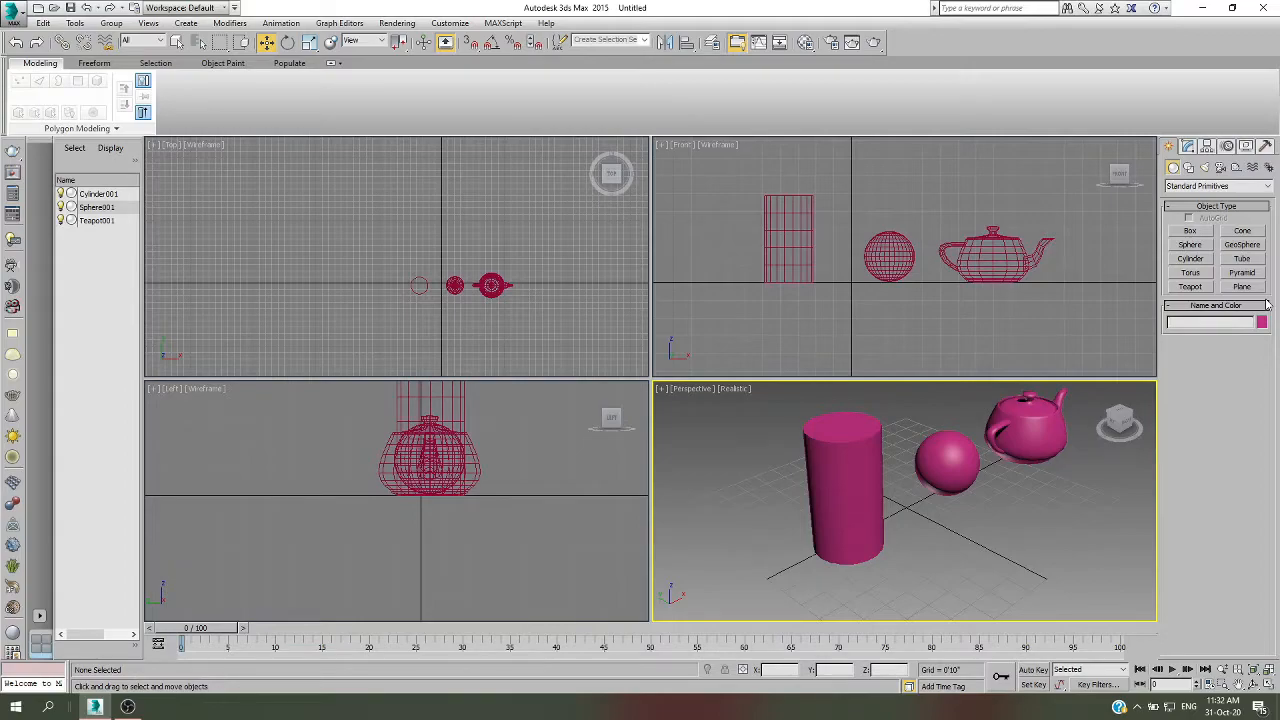
Create a Section shape in the Front view large enough to span the cylinder, sphere and teapot, and prepare it for moving.
left_click(1189, 168)
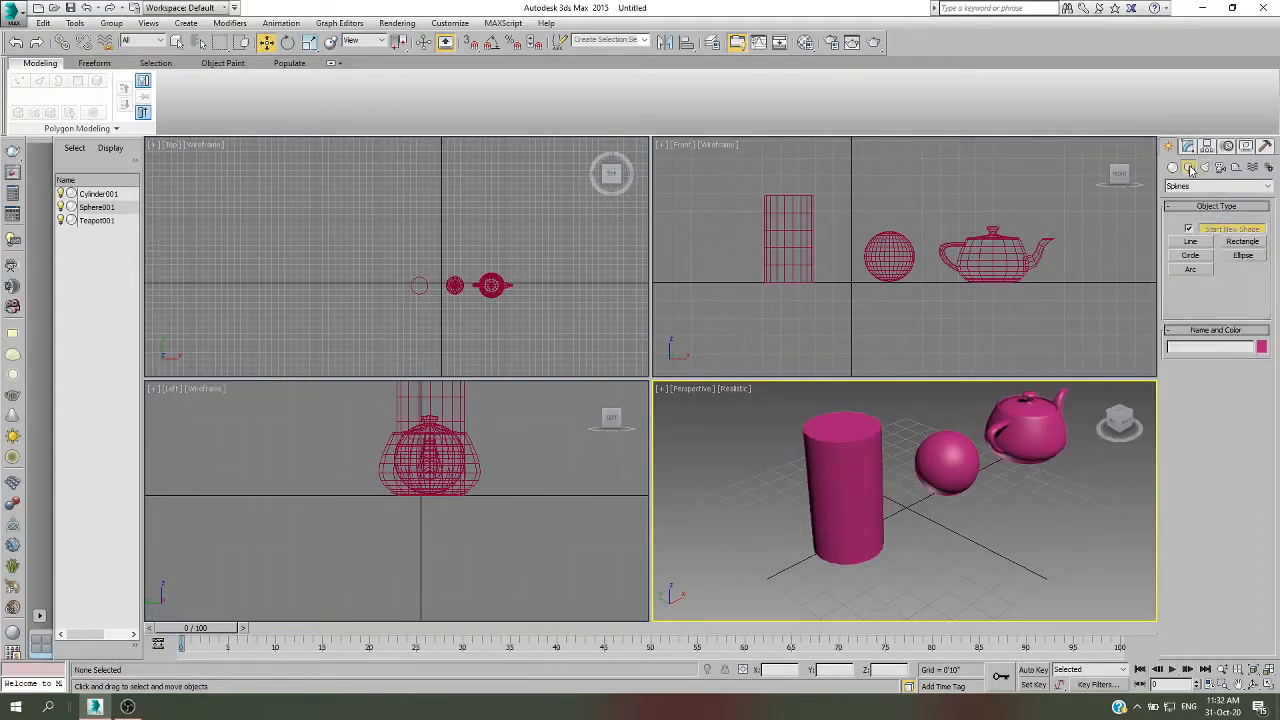
left_click(1244, 311)
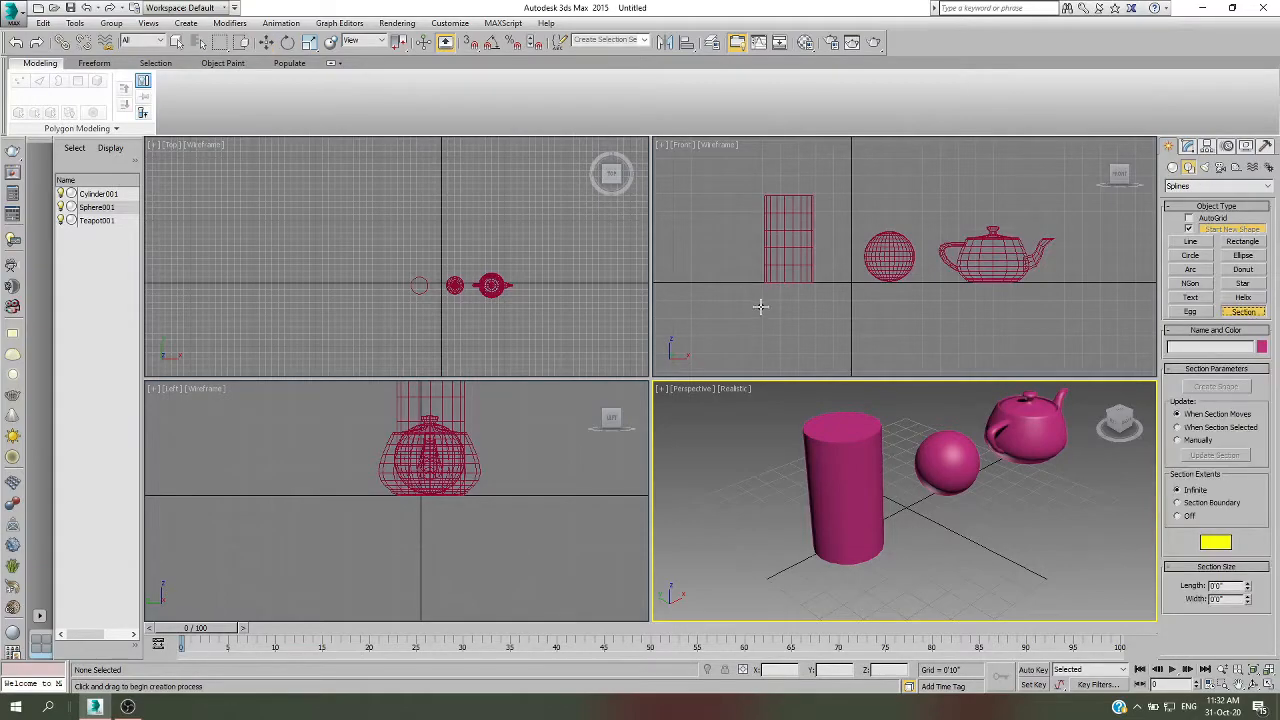
scroll(760, 305, "down", 4)
scroll(768, 298, "up", 4)
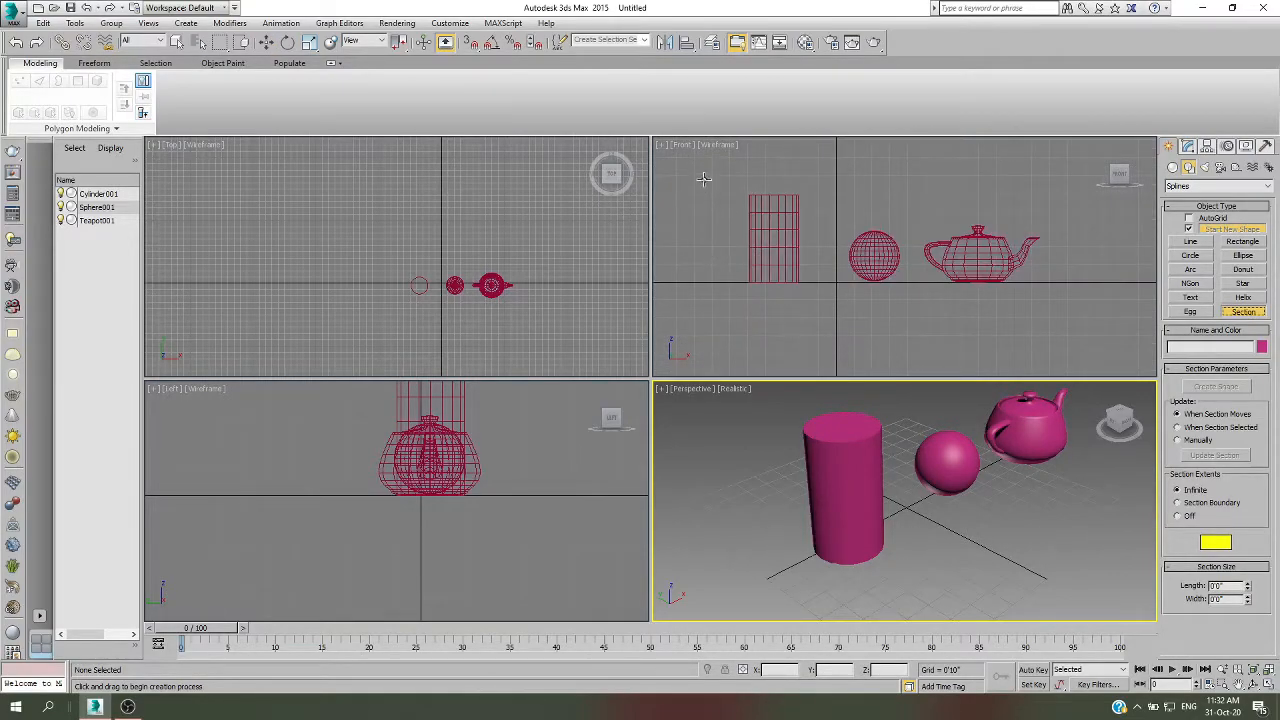
left_click_drag(690, 162, 1094, 331)
key("w")
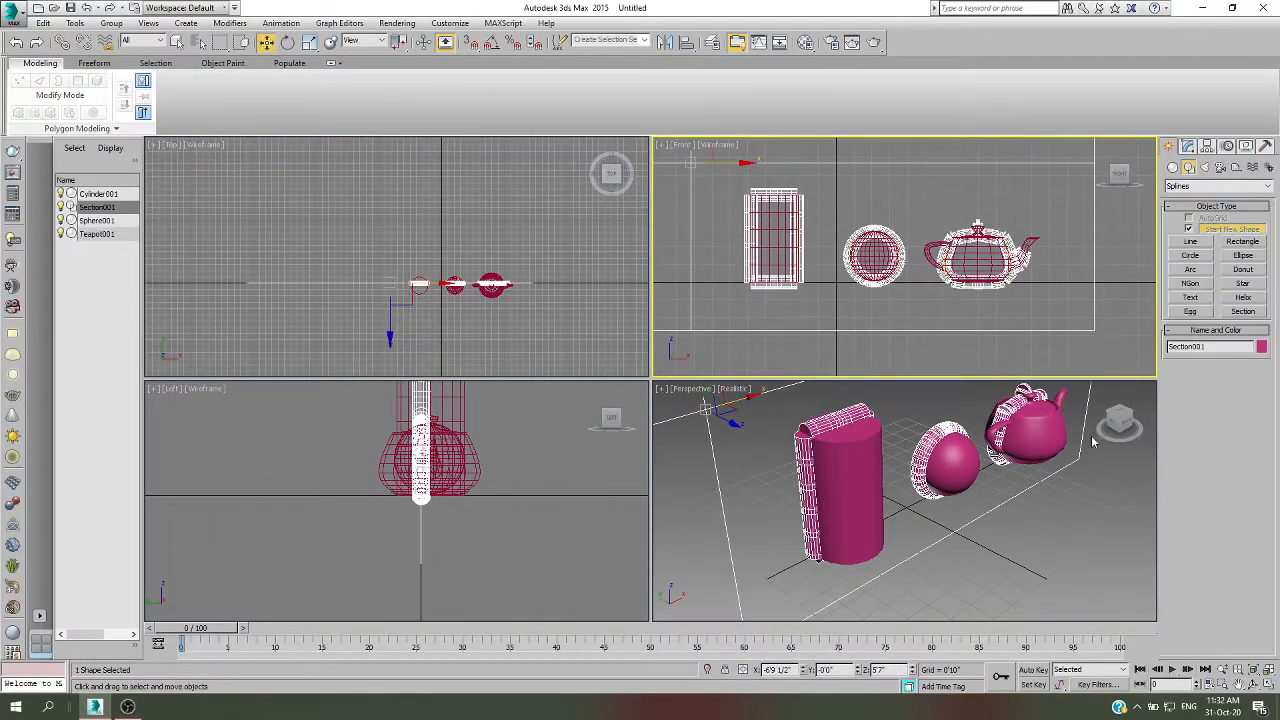
right_click(1095, 490)
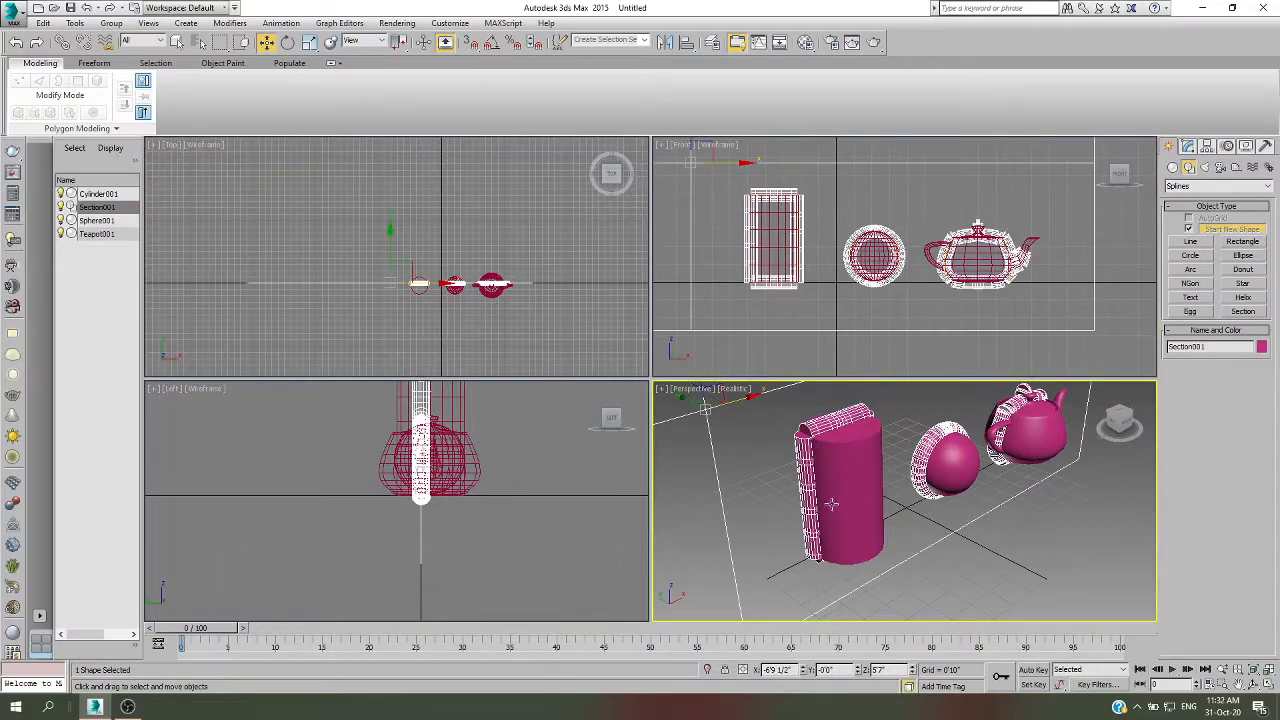
Examine the Section shape and its section parameters, viewing it with the three objects in the enlarged Perspective view.
left_click(777, 447)
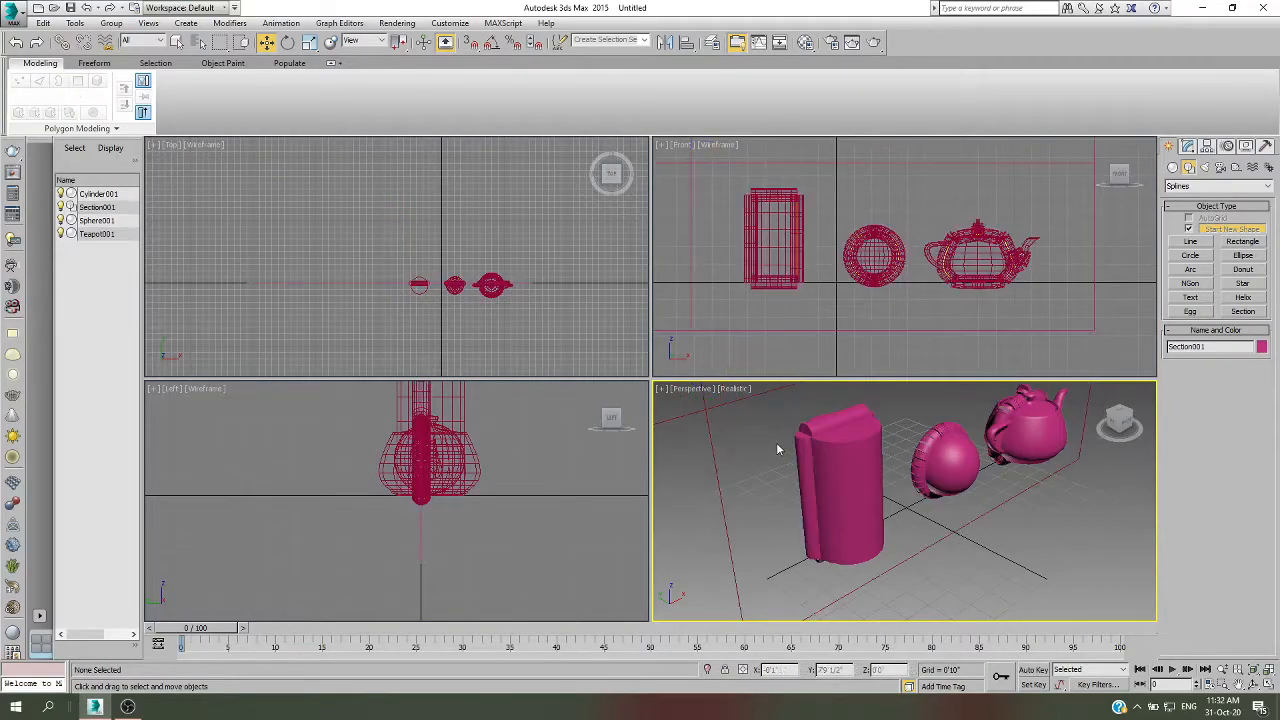
left_click(800, 440)
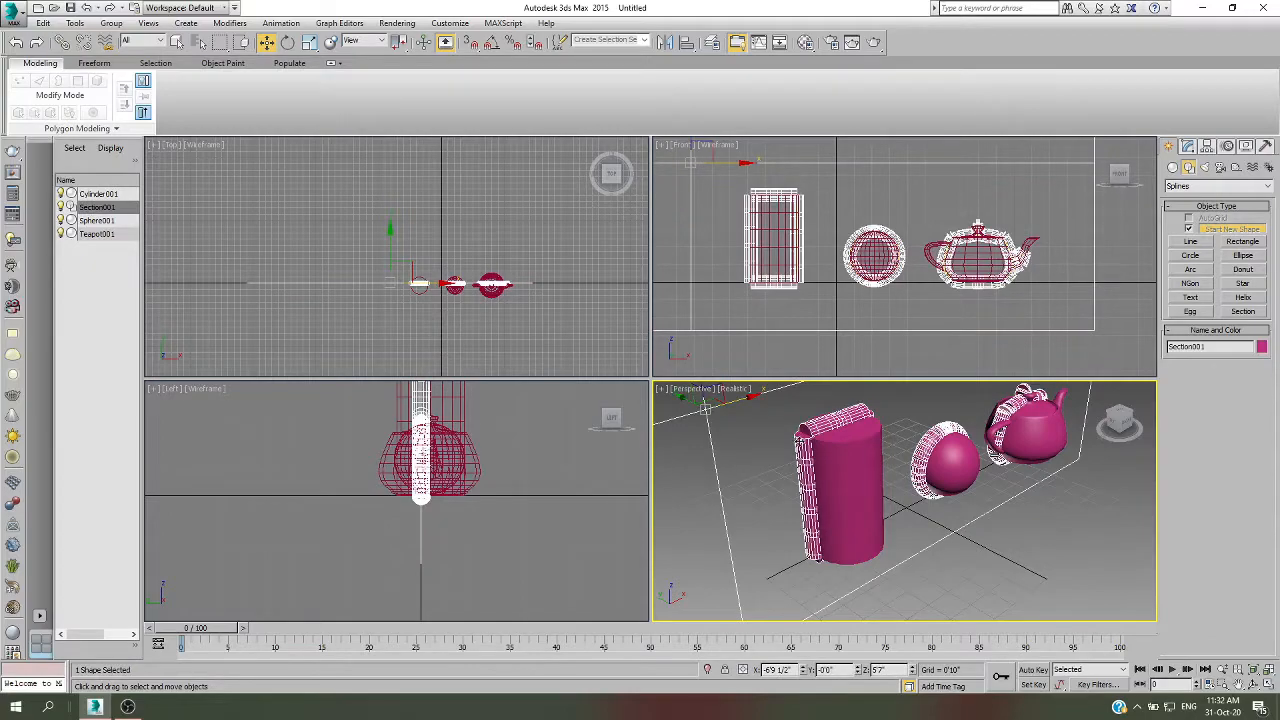
left_click(1188, 147)
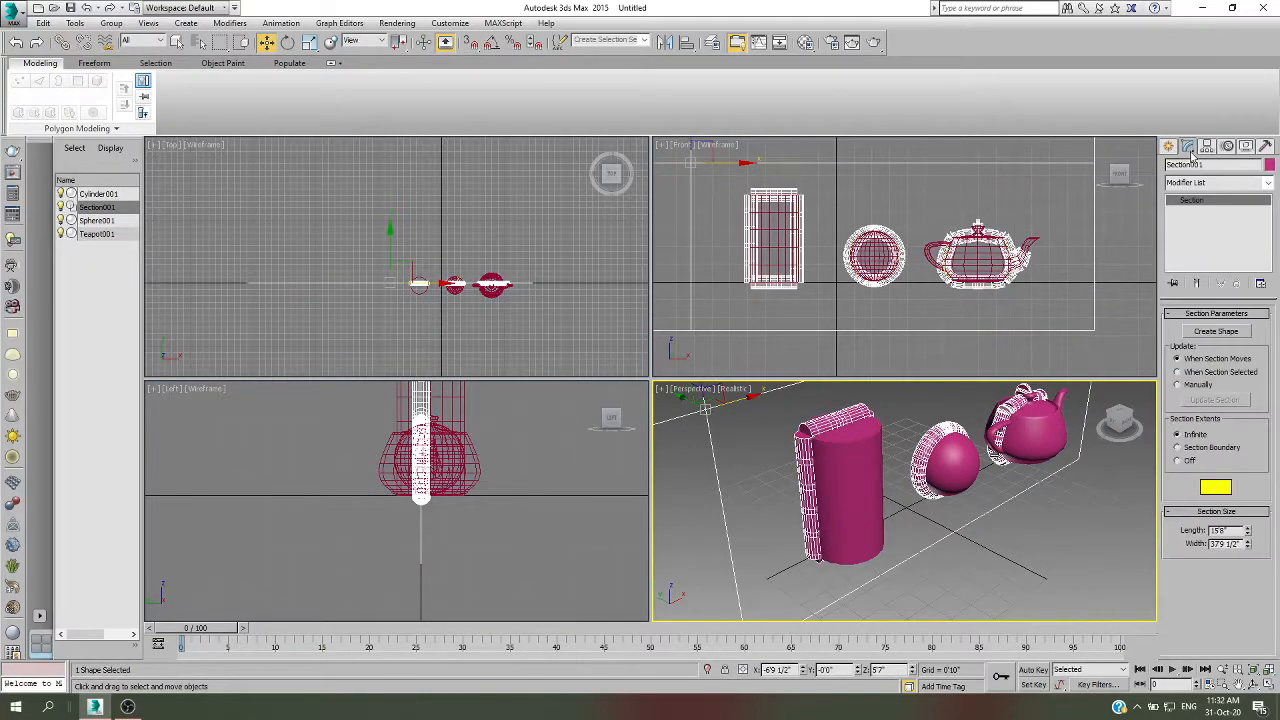
left_click(1034, 536)
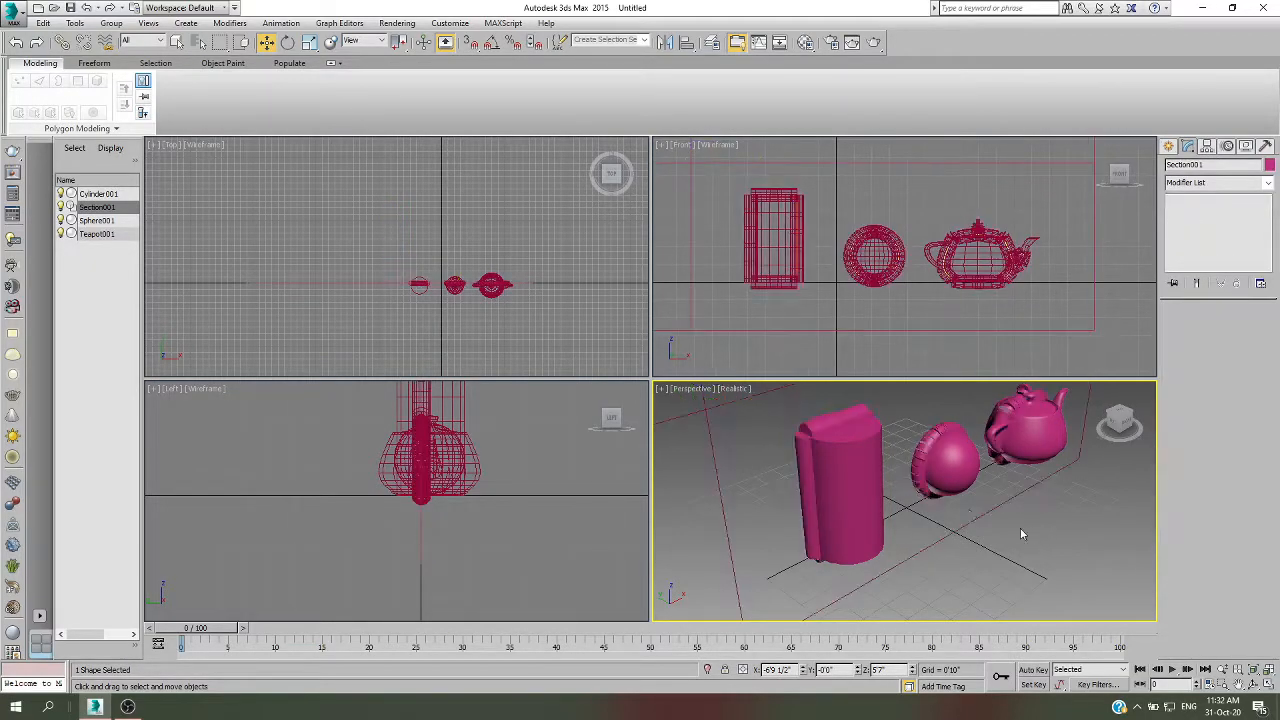
left_click(829, 419)
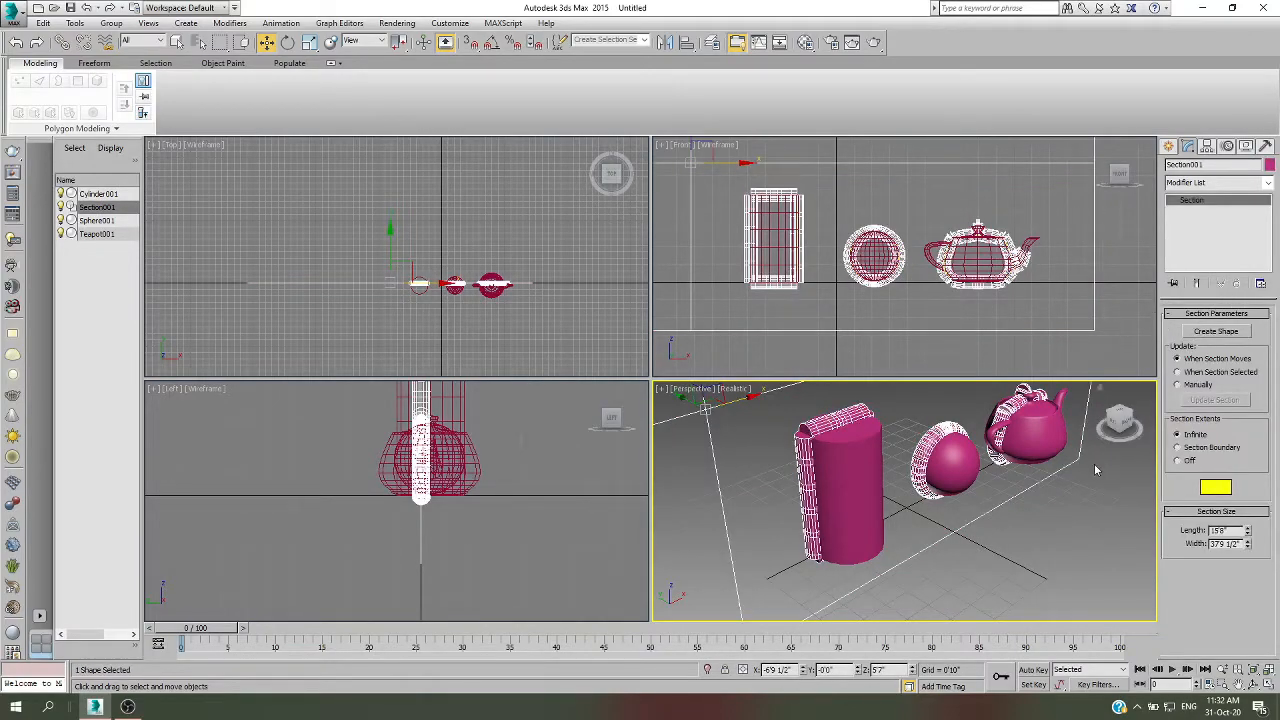
scroll(1008, 542, "down", 5)
scroll(1004, 549, "up", 5)
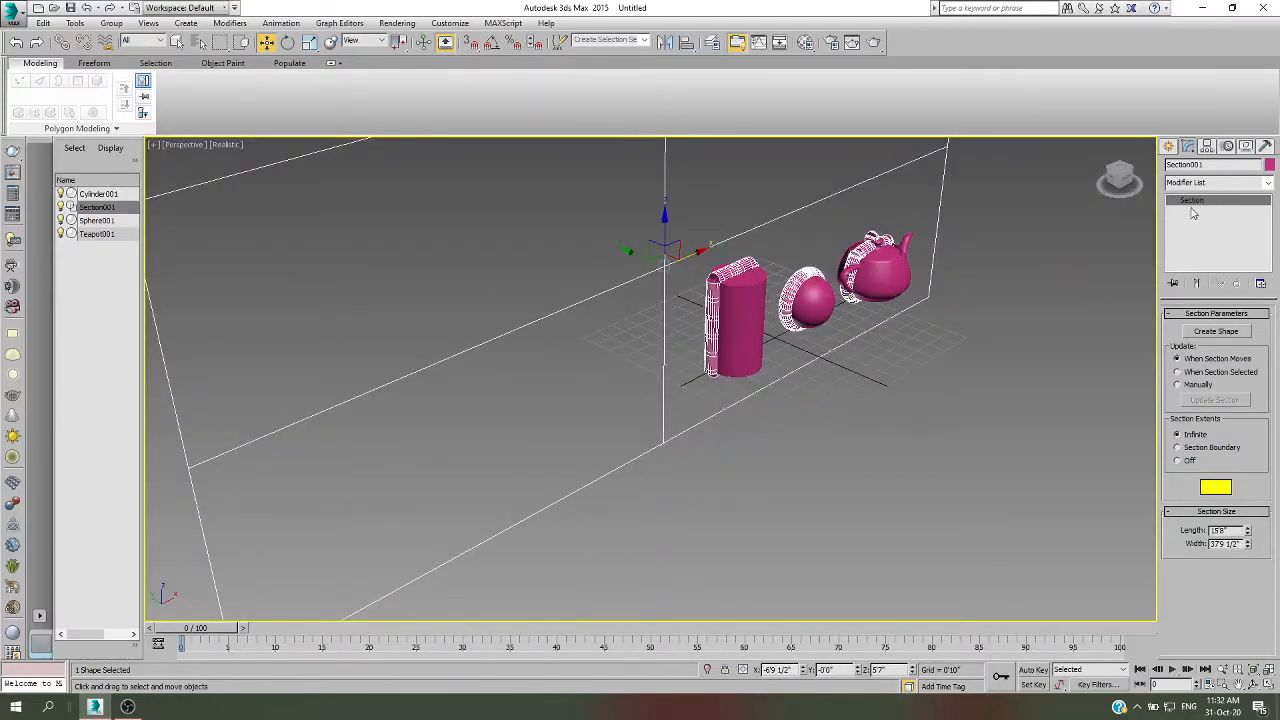
left_click(1168, 146)
left_click(1189, 167)
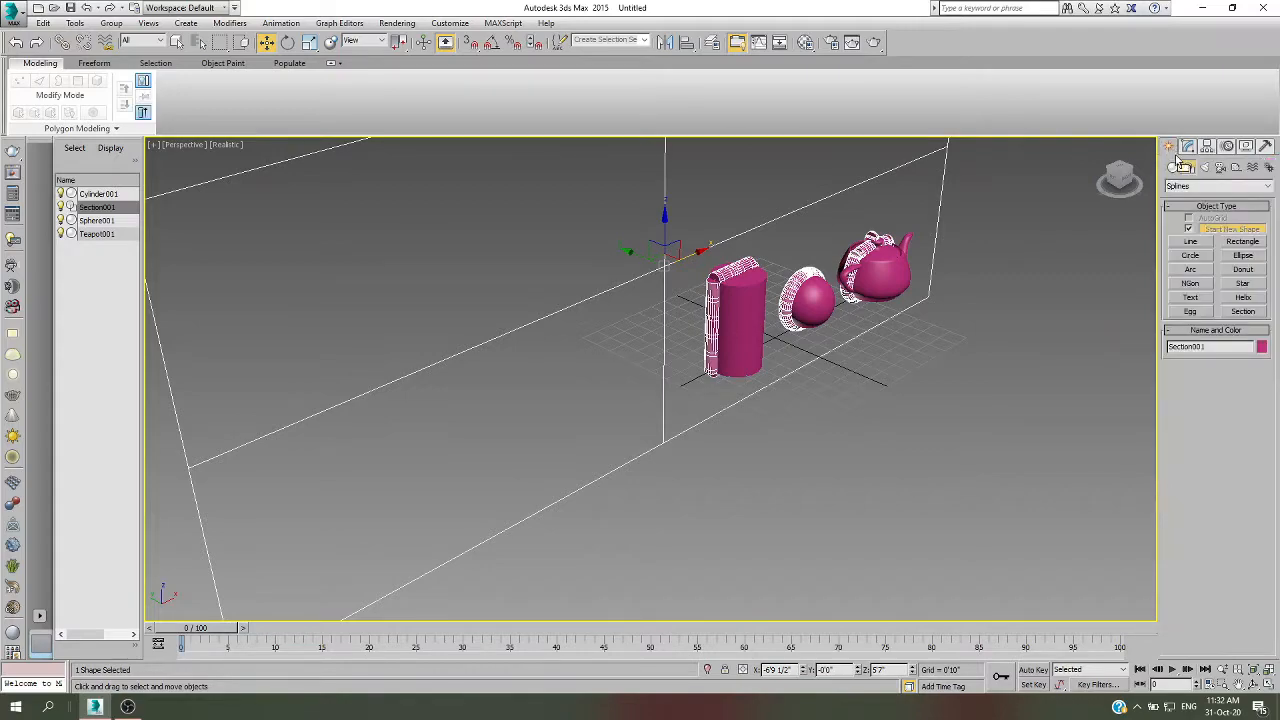
left_click(1189, 146)
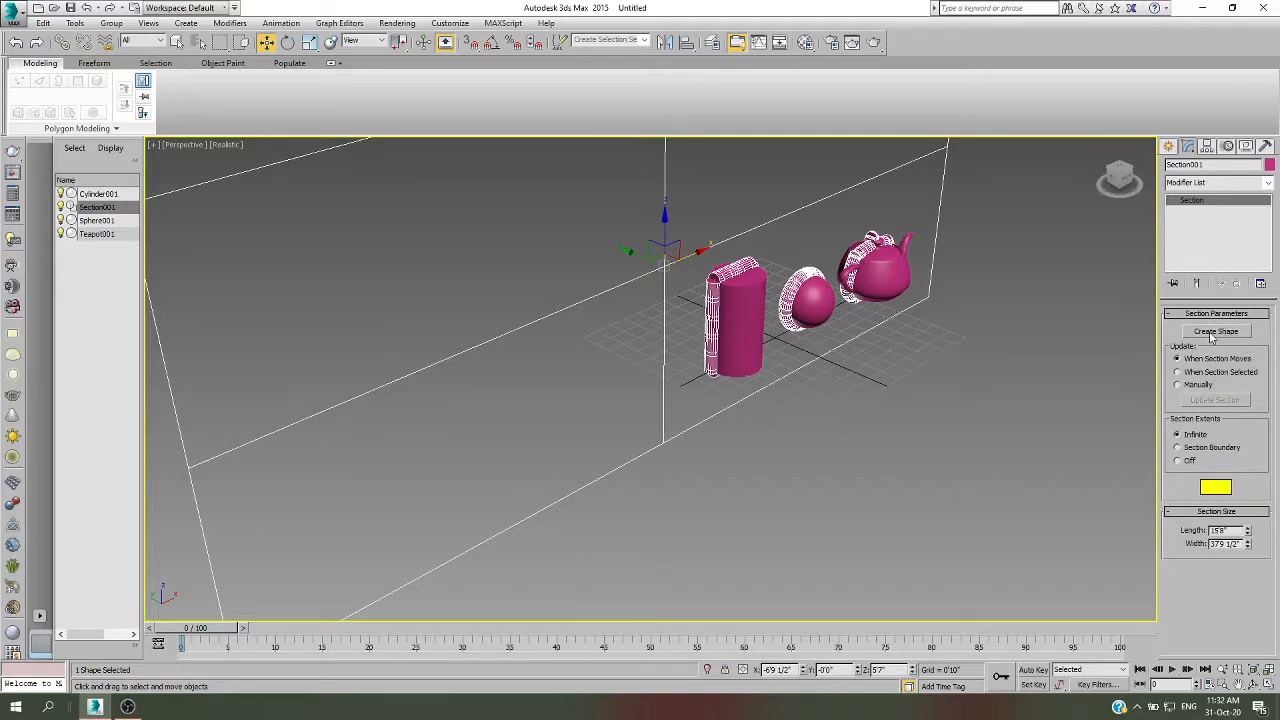
Generate a cross-section shape from the Section where it cuts the cylinder, sphere and teapot, keeping the suggested name SShape001.
left_click(686, 448)
left_click(660, 434)
left_click_drag(632, 251, 634, 254)
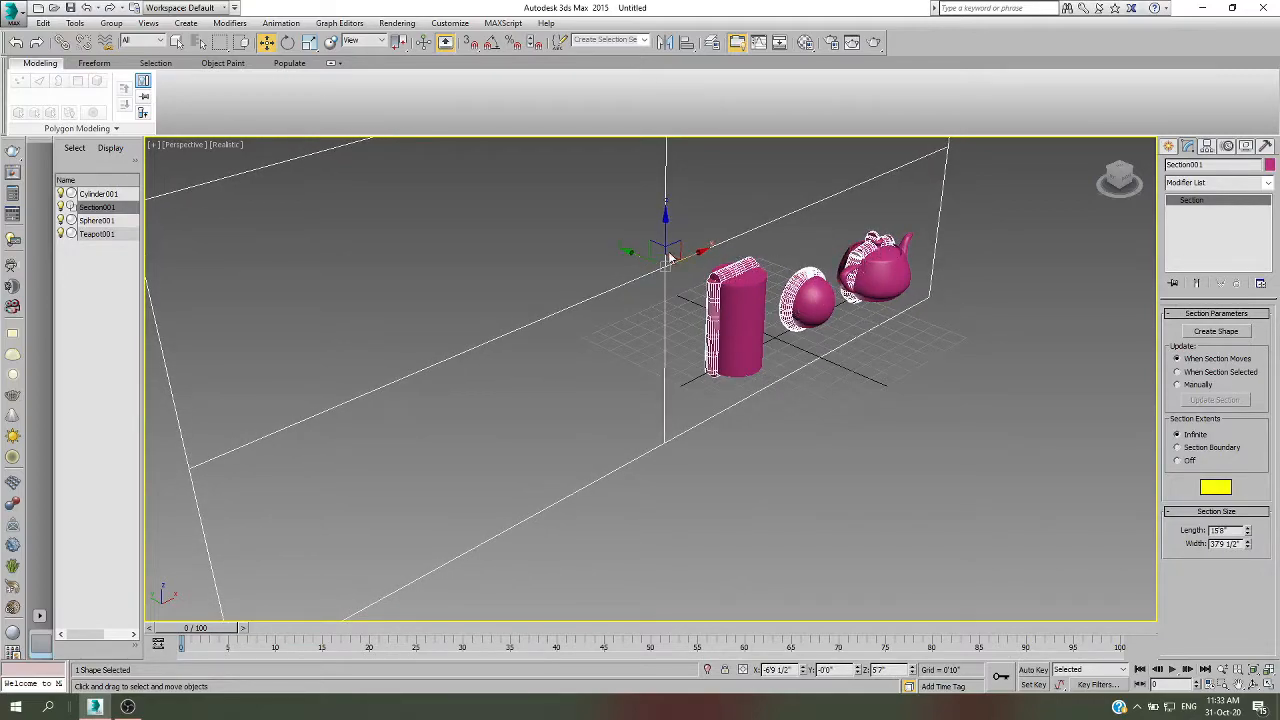
left_click_drag(640, 256, 640, 256)
left_click(1214, 333)
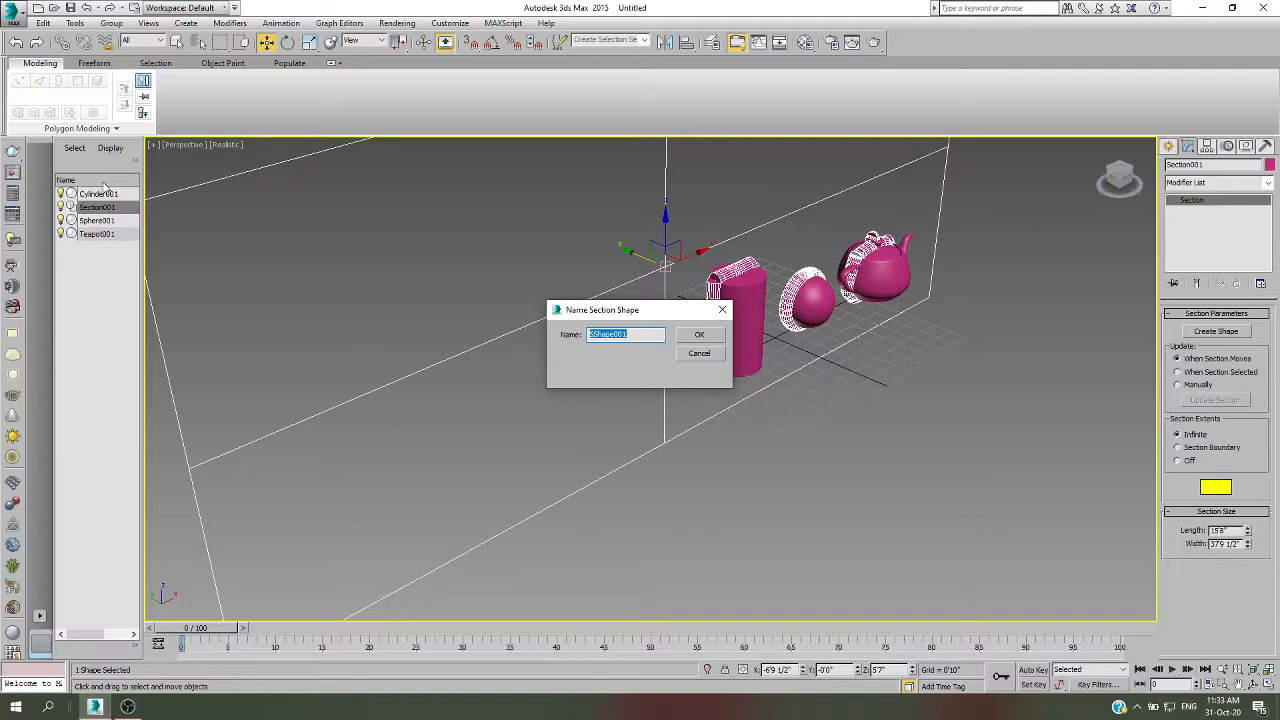
left_click(696, 337)
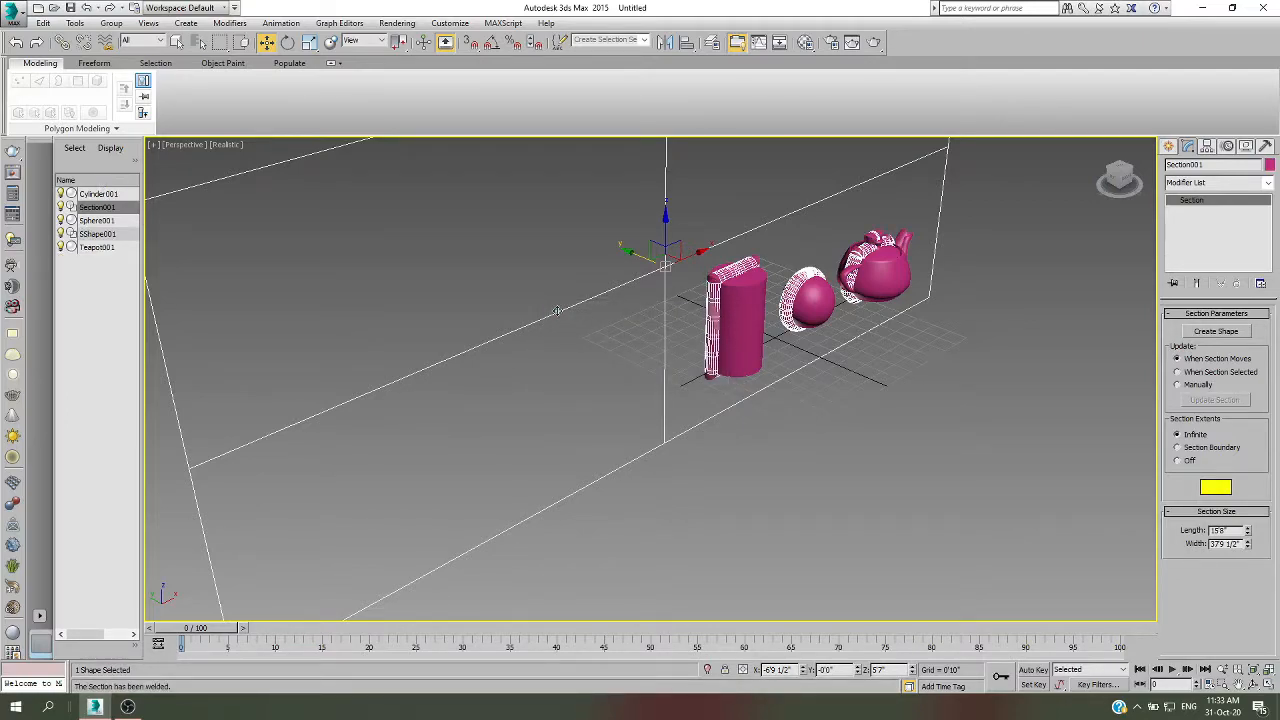
Move SShape001 in front of the objects to about X 2'4 1/2", Y -8'3", and disable its renderer and viewport thickness.
left_click(98, 234)
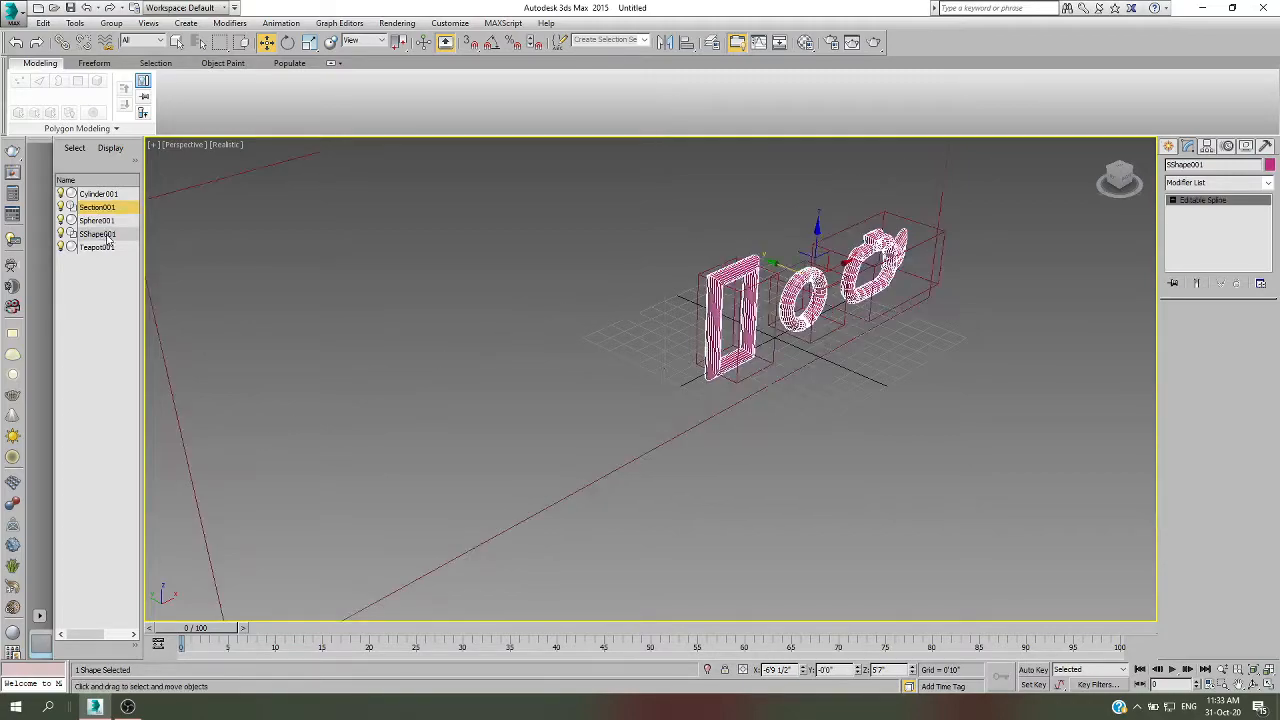
left_click_drag(779, 267, 942, 352)
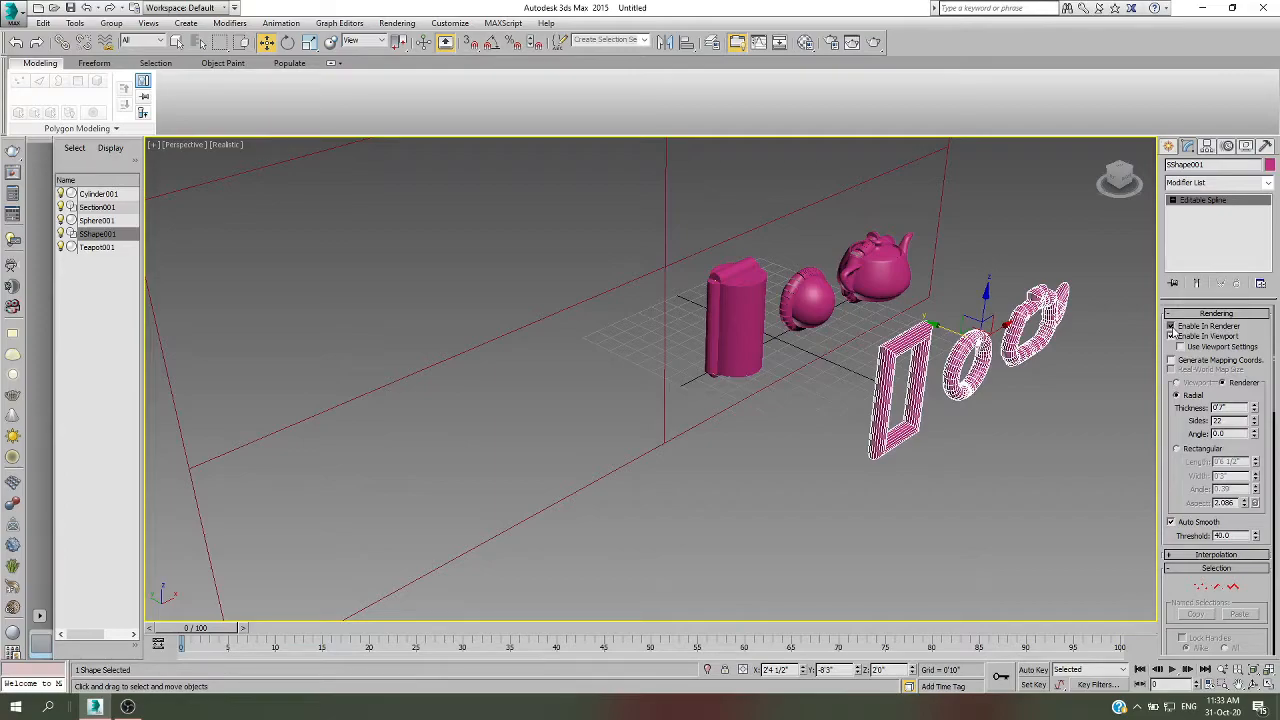
left_click(1172, 337)
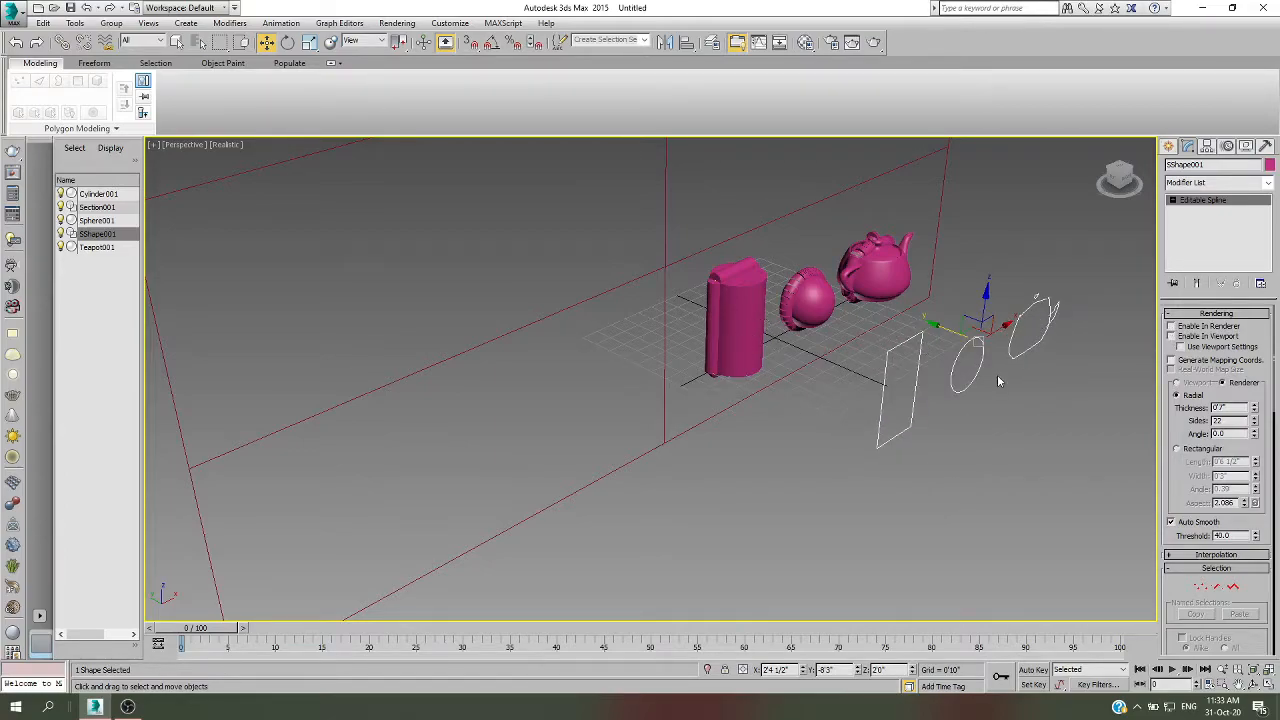
scroll(540, 470, "down", 3)
scroll(925, 373, "up", 3)
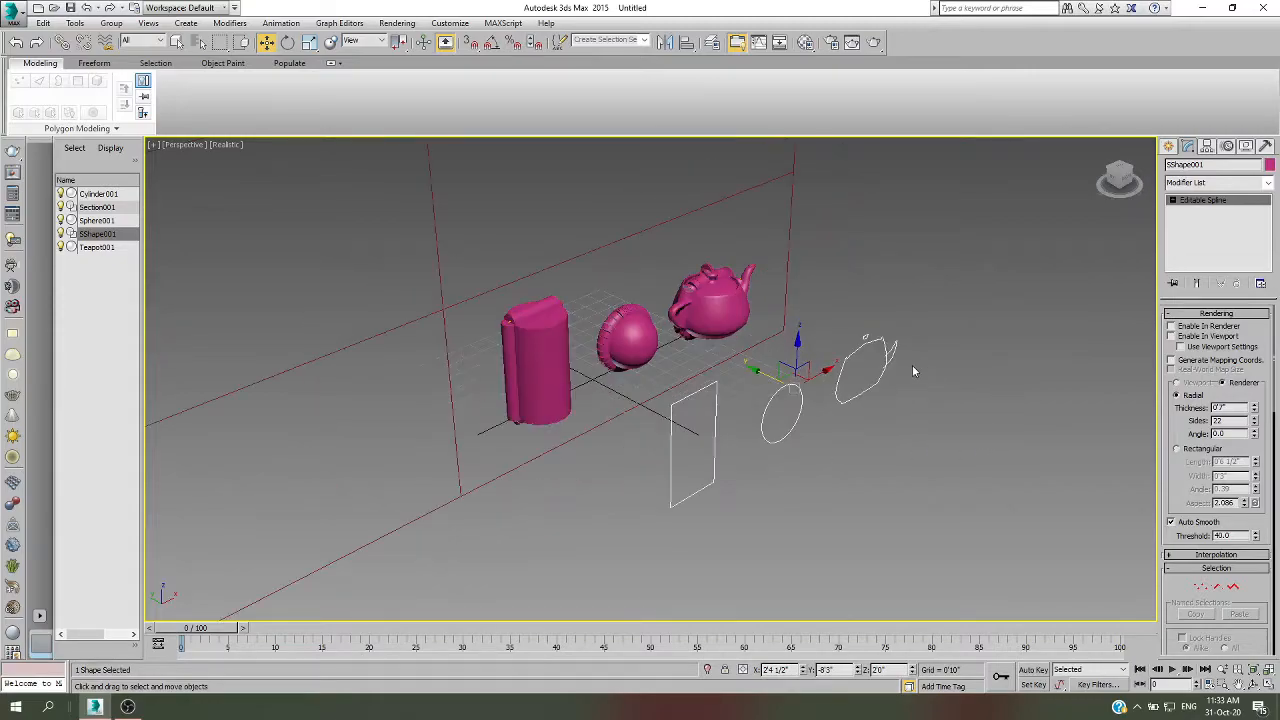
Apply an Extrude modifier to the cross-section outlines and reduce its amount to 0'8 1/2".
left_click(867, 466)
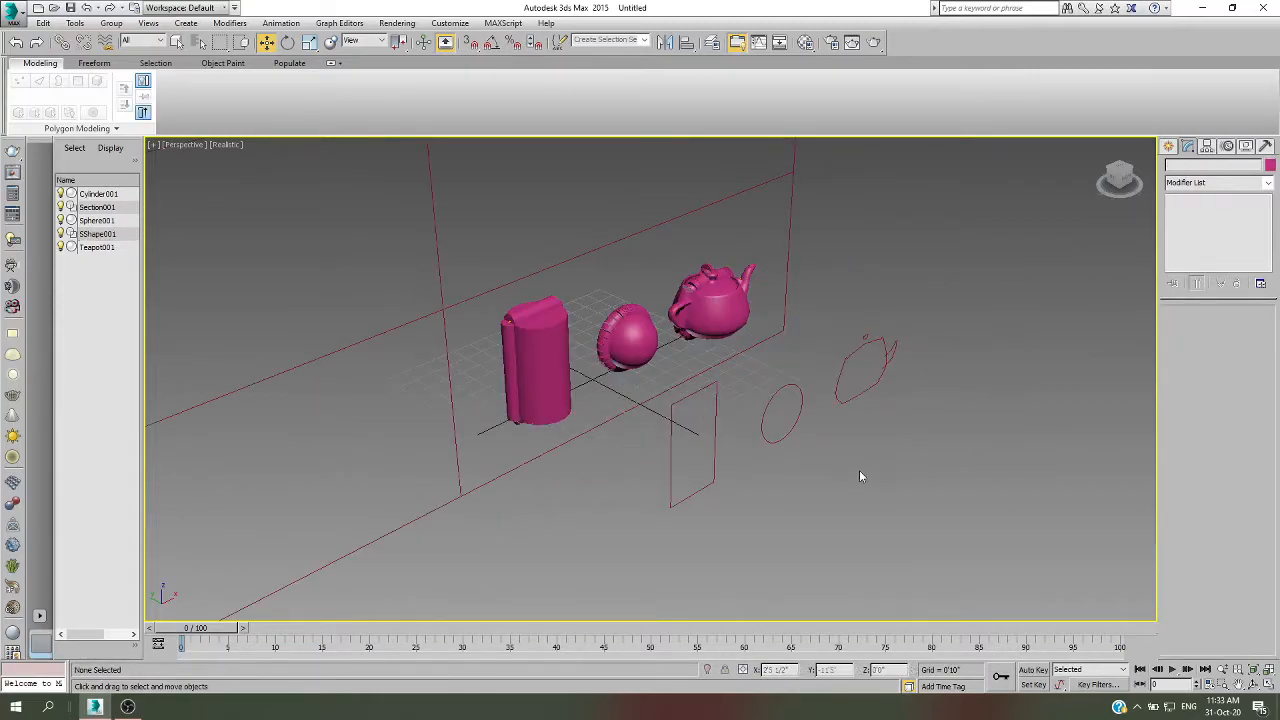
left_click(716, 474)
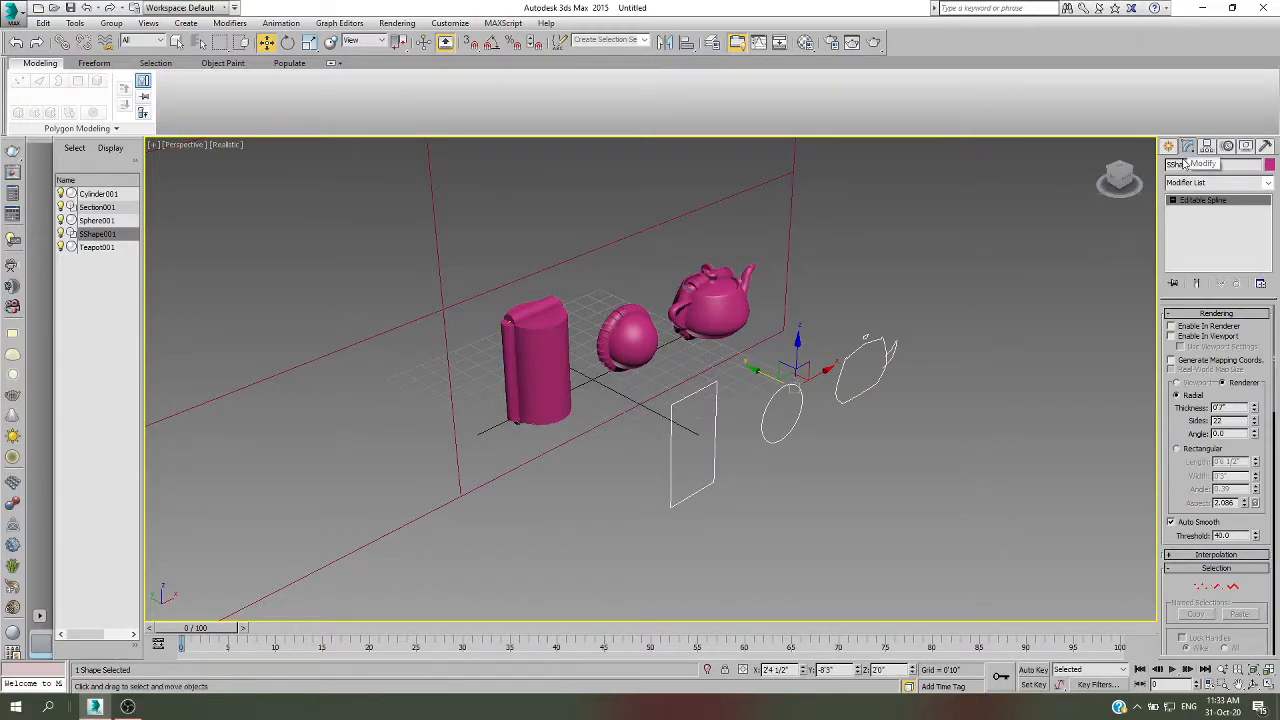
left_click(1183, 184)
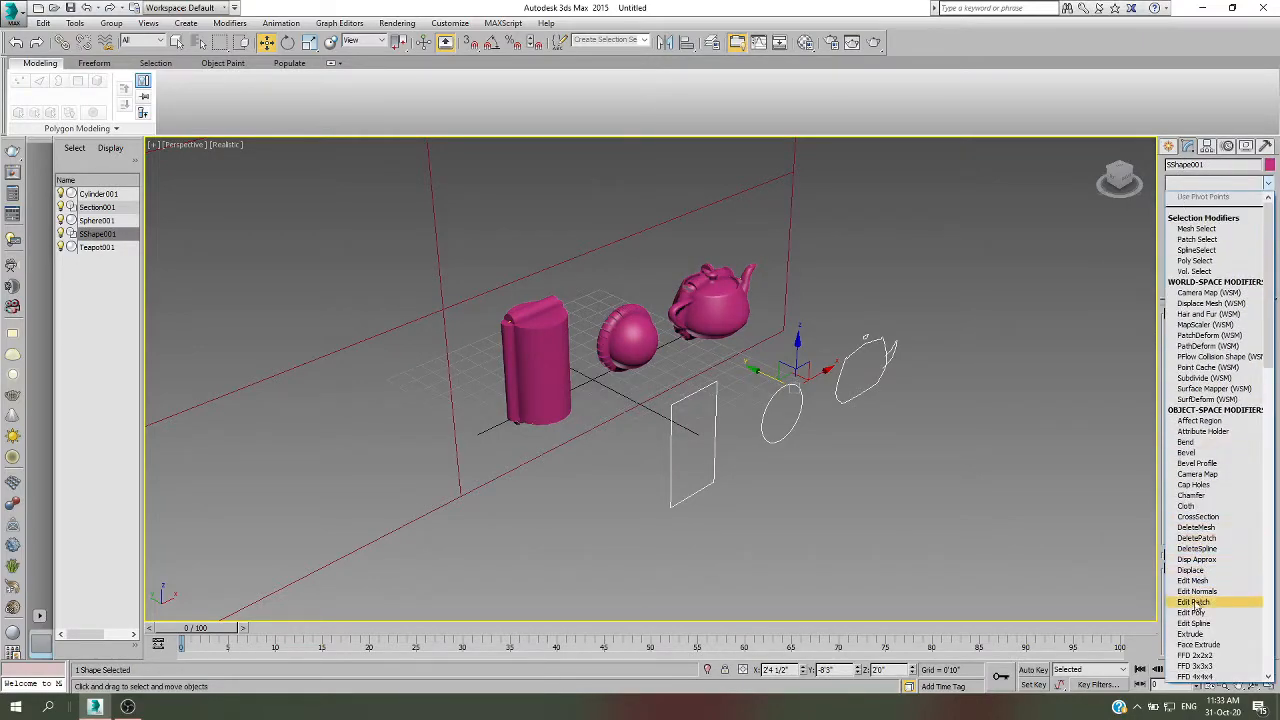
left_click(1190, 634)
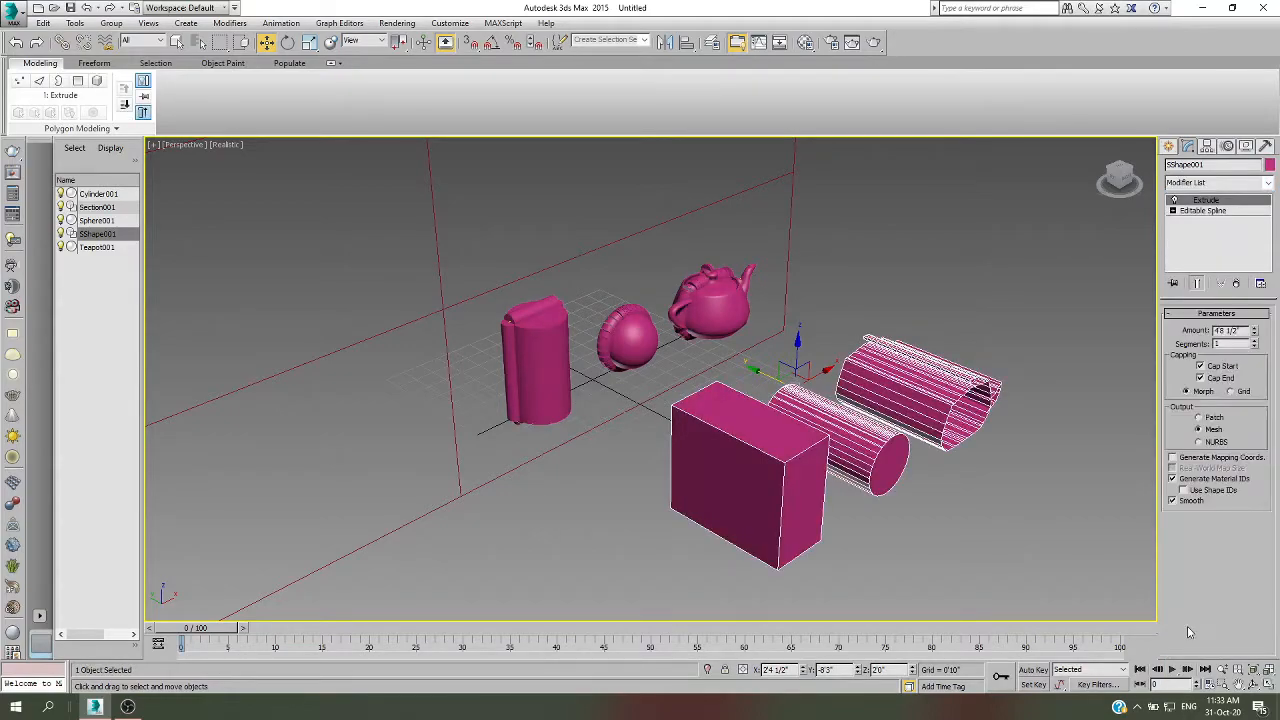
left_click_drag(1254, 338, 1242, 402)
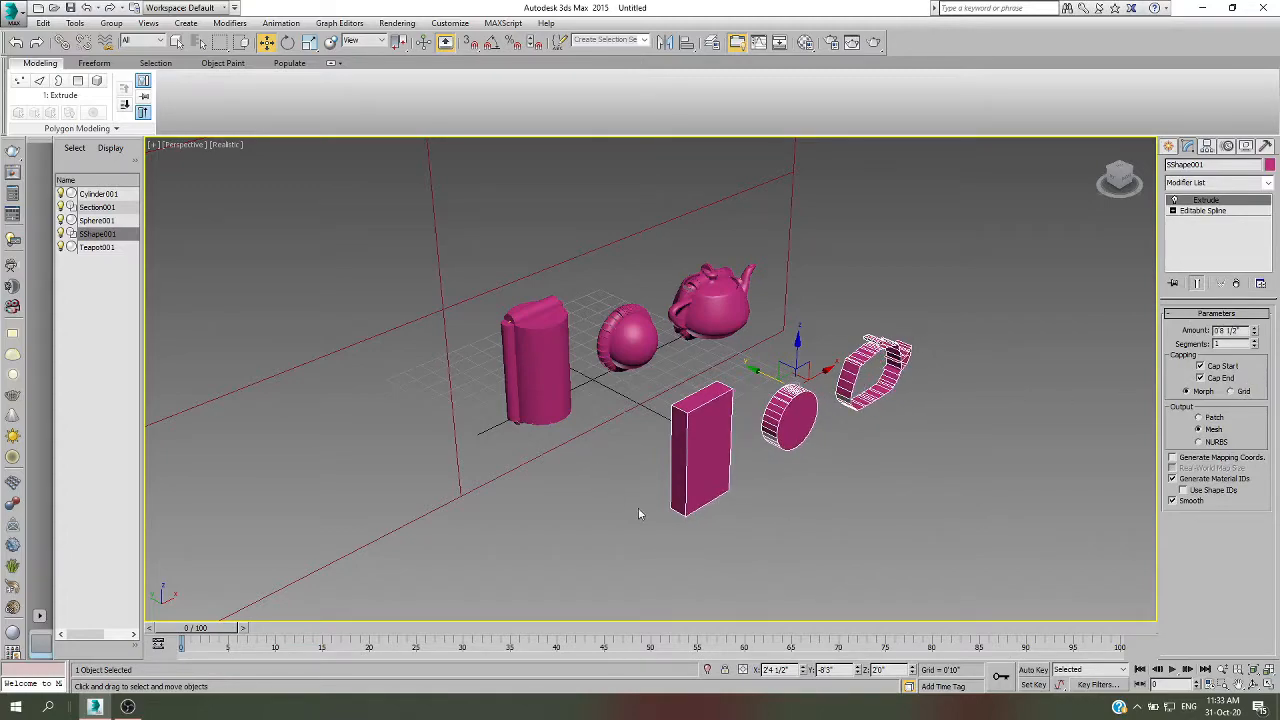
Delete the extruded cross-section shape and the Section shape, keeping the cylinder, sphere and teapot.
left_click(879, 493)
left_click(695, 458)
key("Delete")
scroll(750, 495, "down", 3)
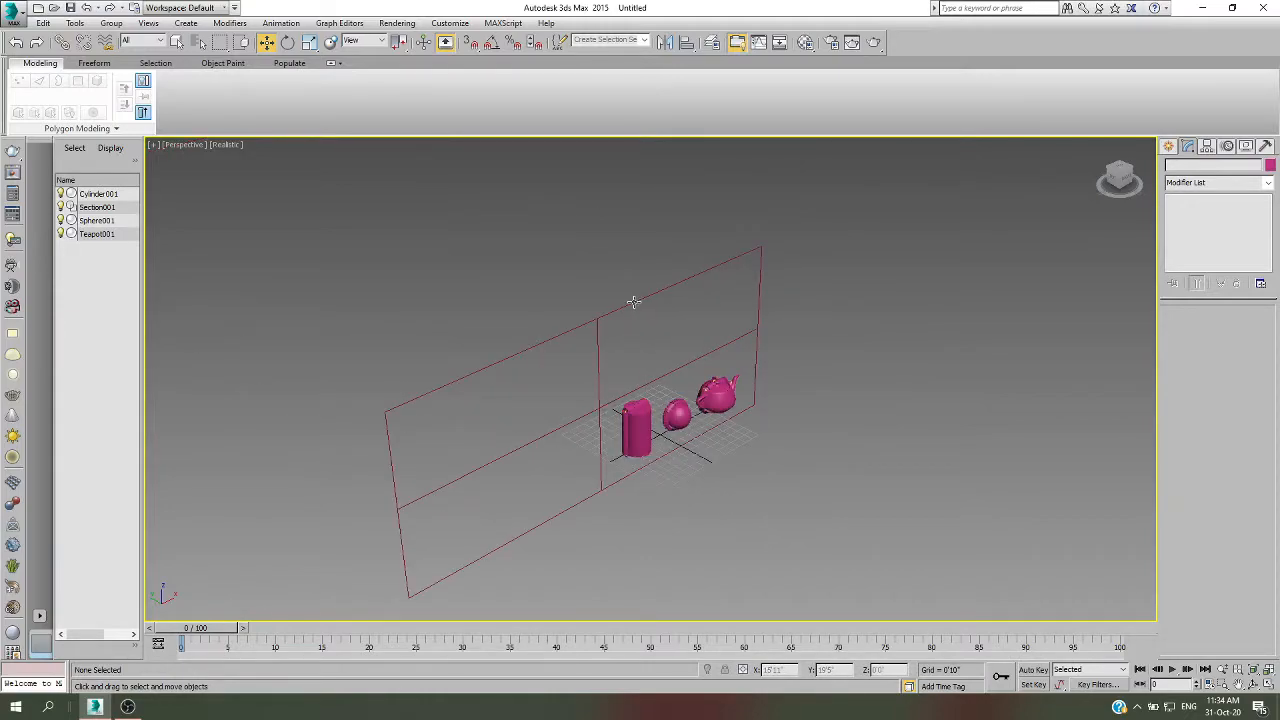
left_click(747, 253)
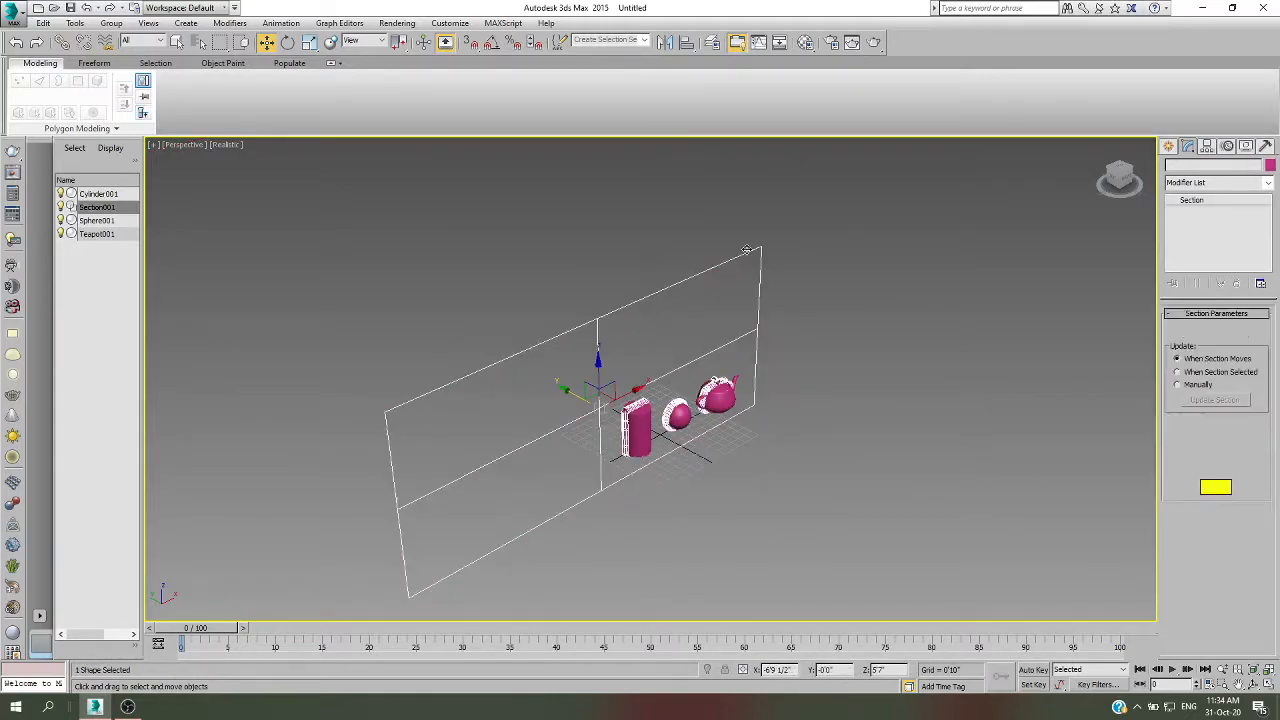
key("Delete")
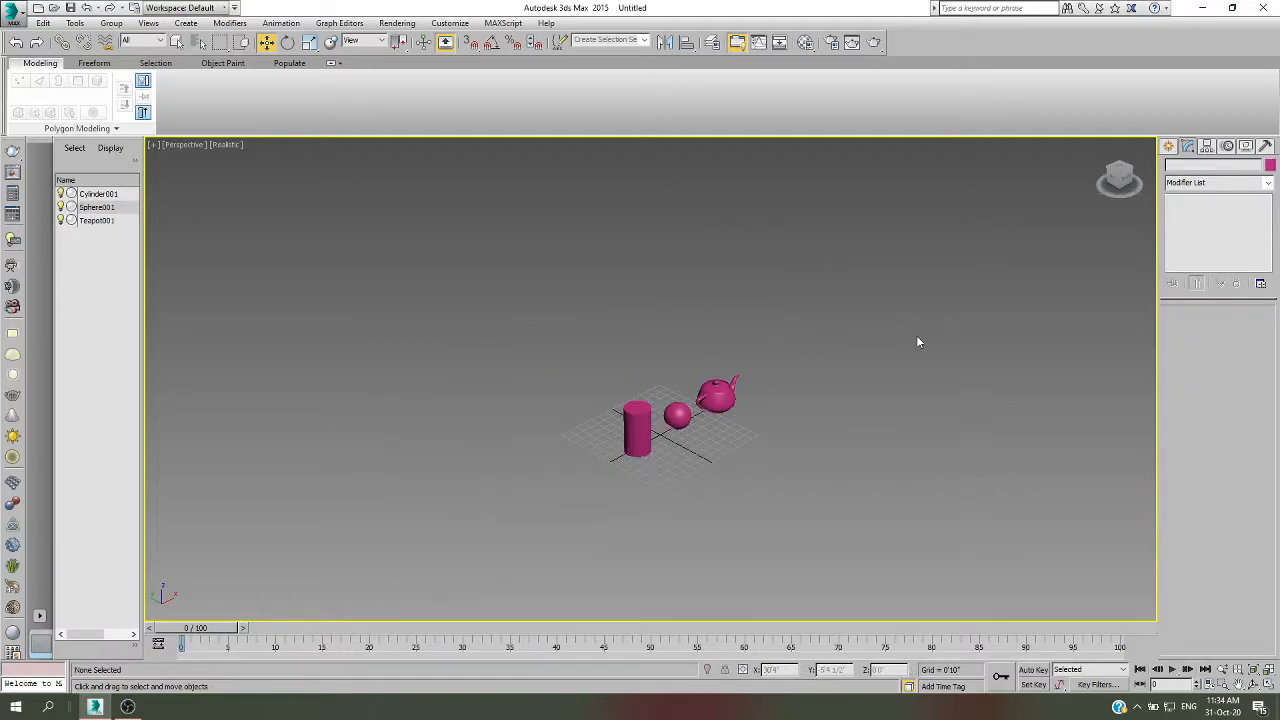
Disable Enable In Renderer and Enable In Viewport in the Line tool's rendering settings without drawing a line.
left_click(1169, 146)
left_click(1241, 313)
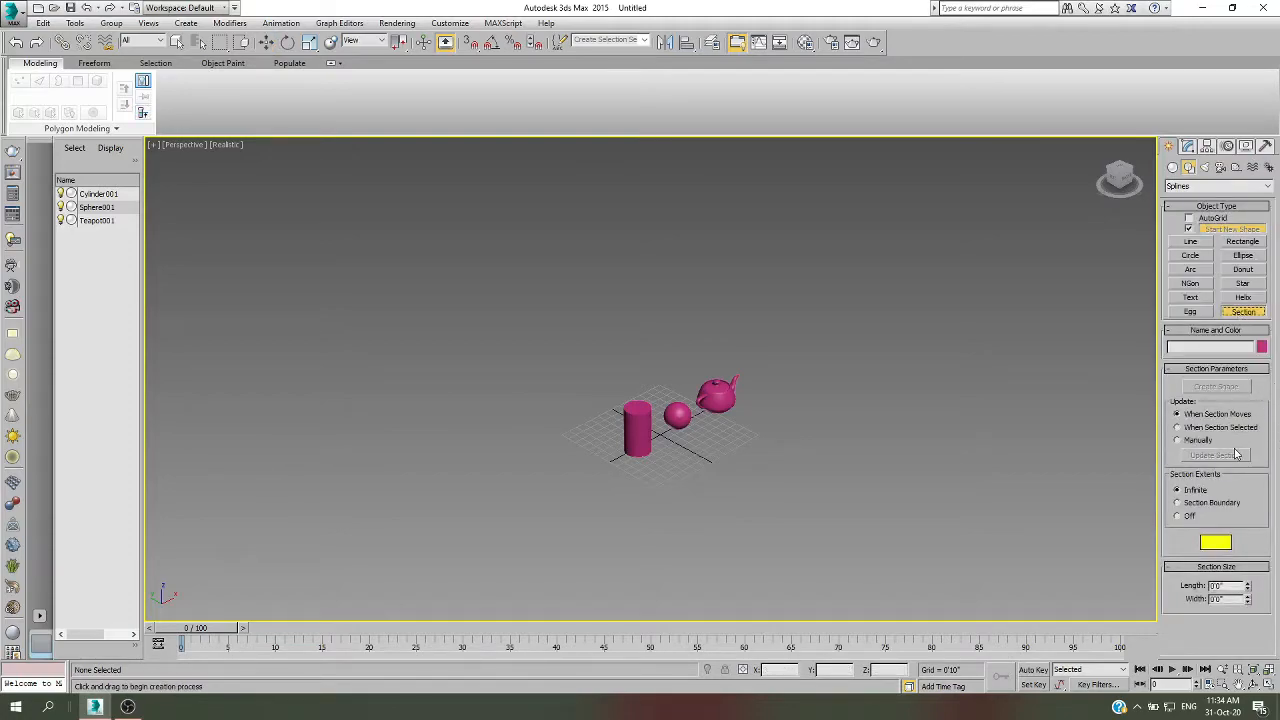
right_click(941, 376)
left_click(1190, 241)
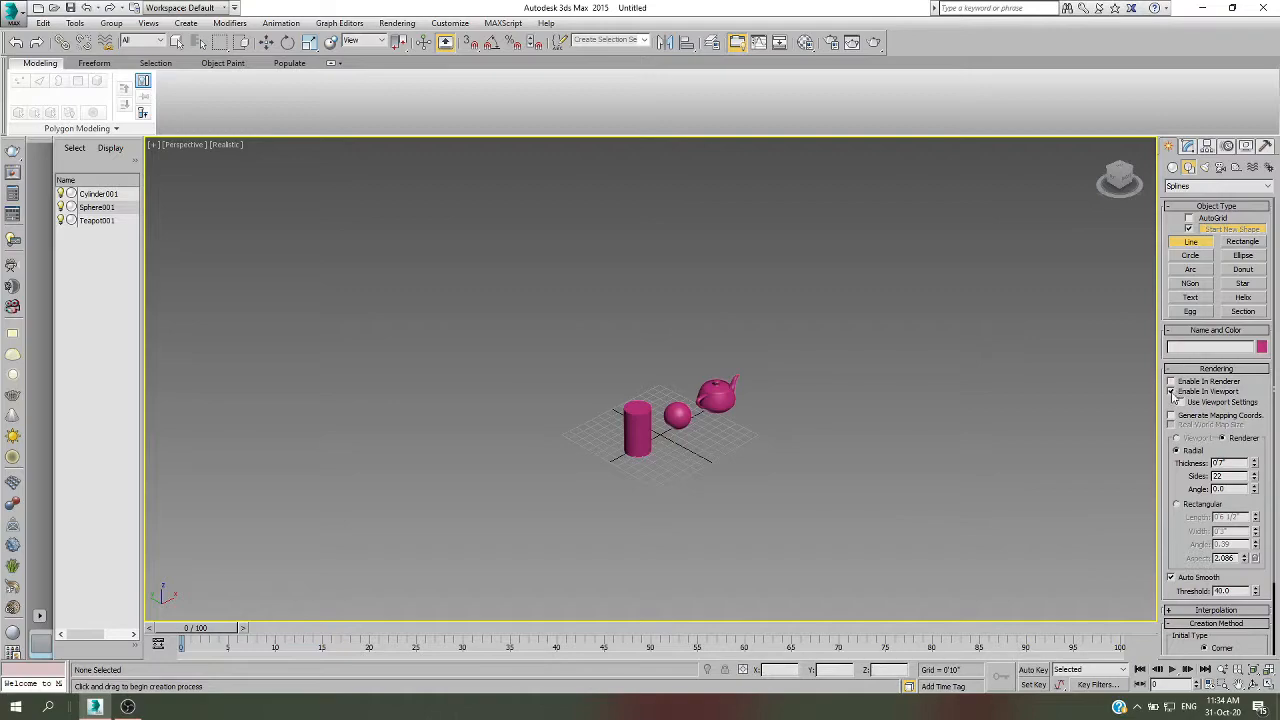
right_click(969, 412)
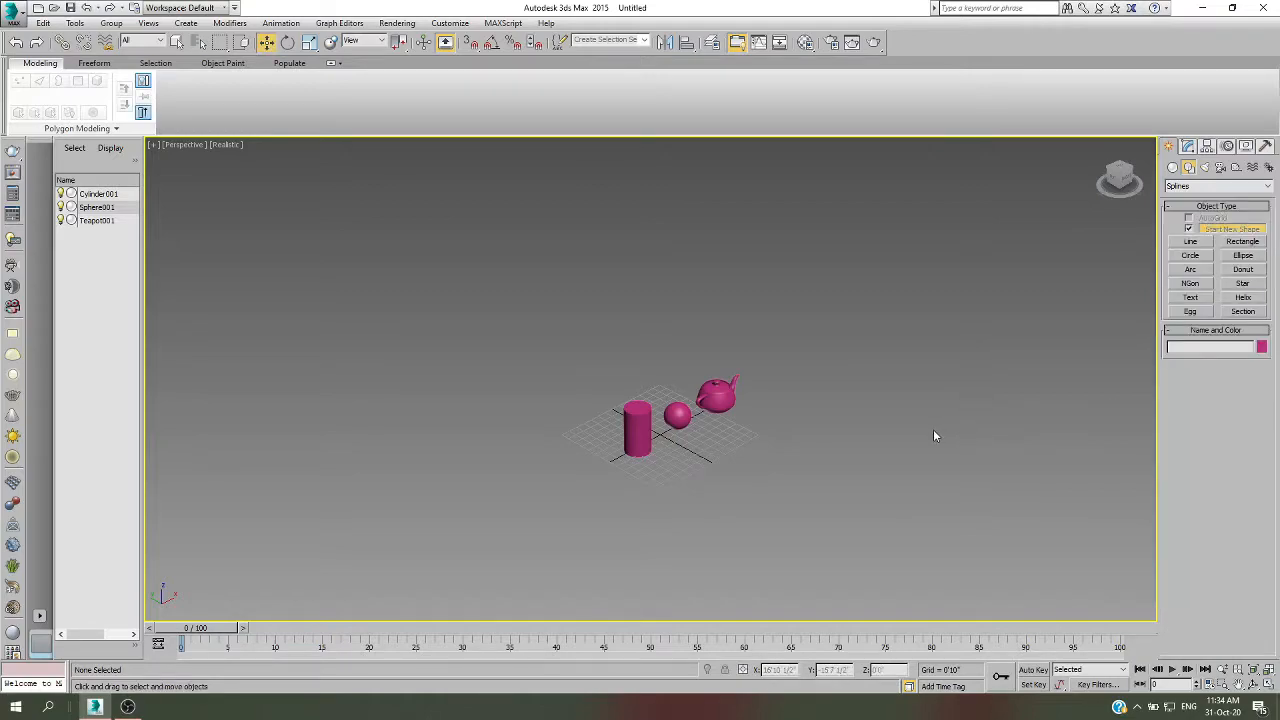
Create a new Section in the Front view spanning the cylinder, sphere and teapot, about 16'3" long and 37'9" wide, and deselect it.
left_click(1249, 313)
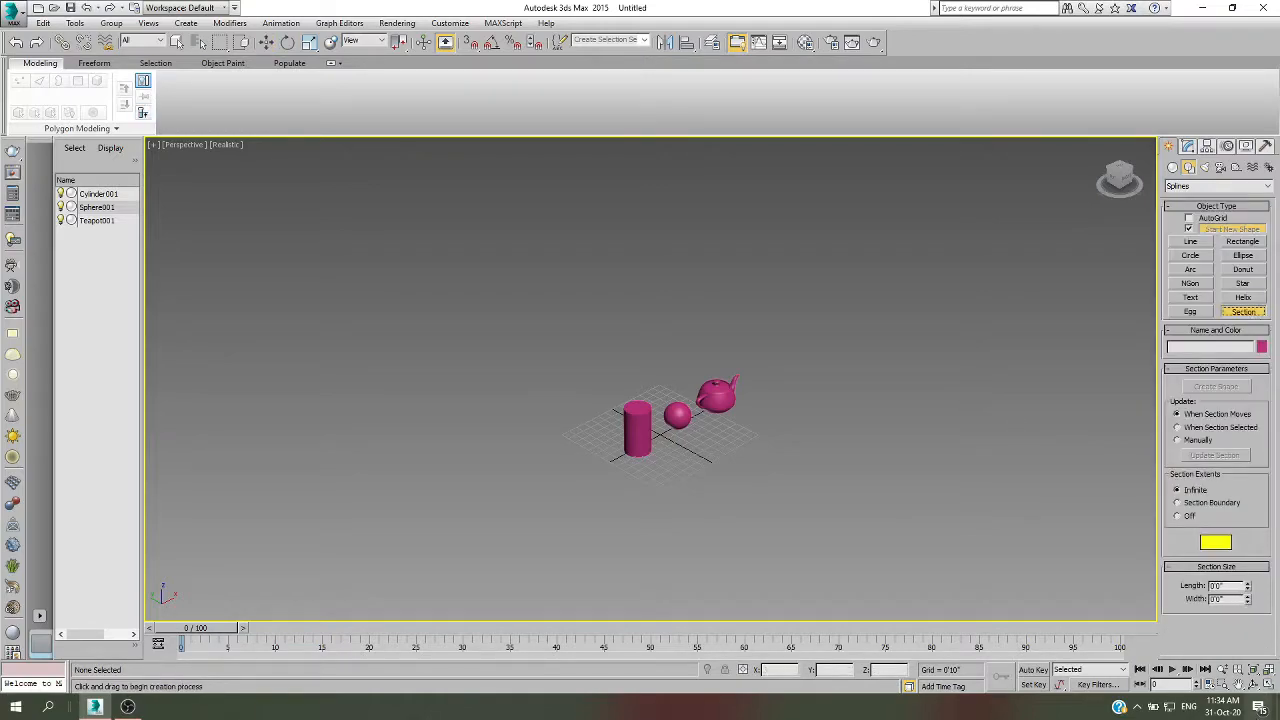
left_click(1268, 684)
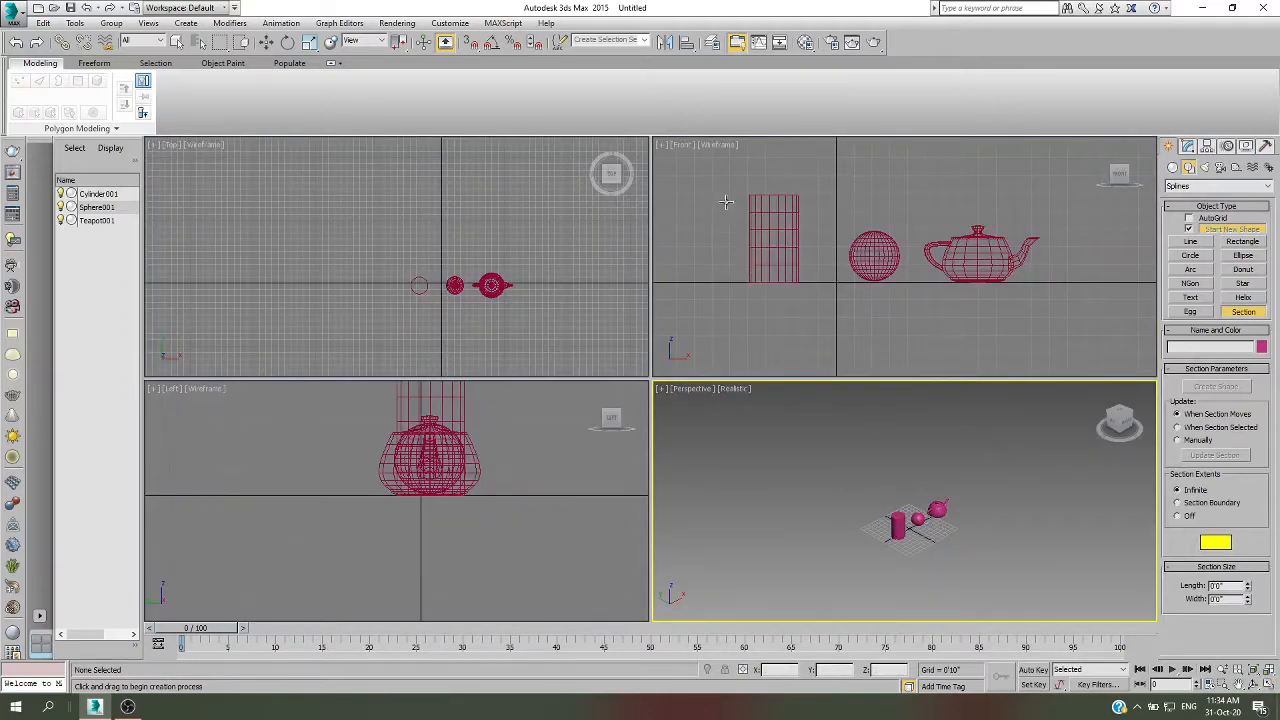
left_click_drag(706, 168, 1108, 342)
right_click(1068, 362)
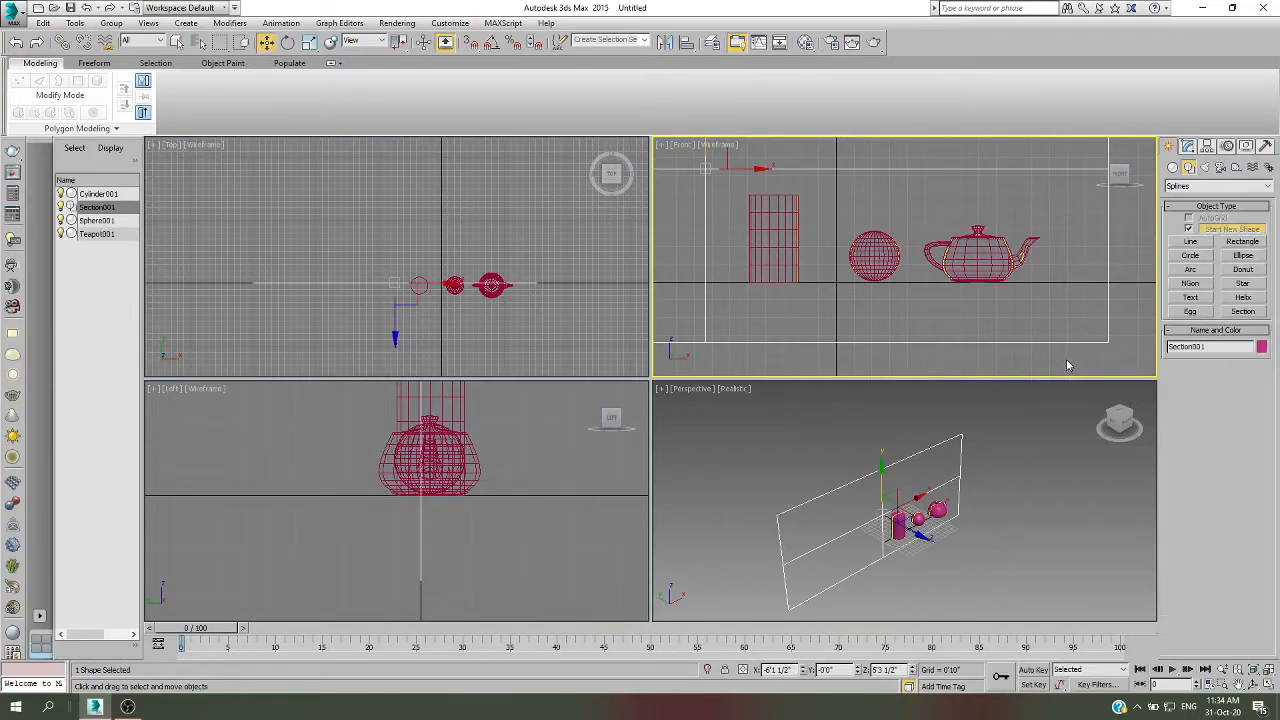
left_click(1038, 499)
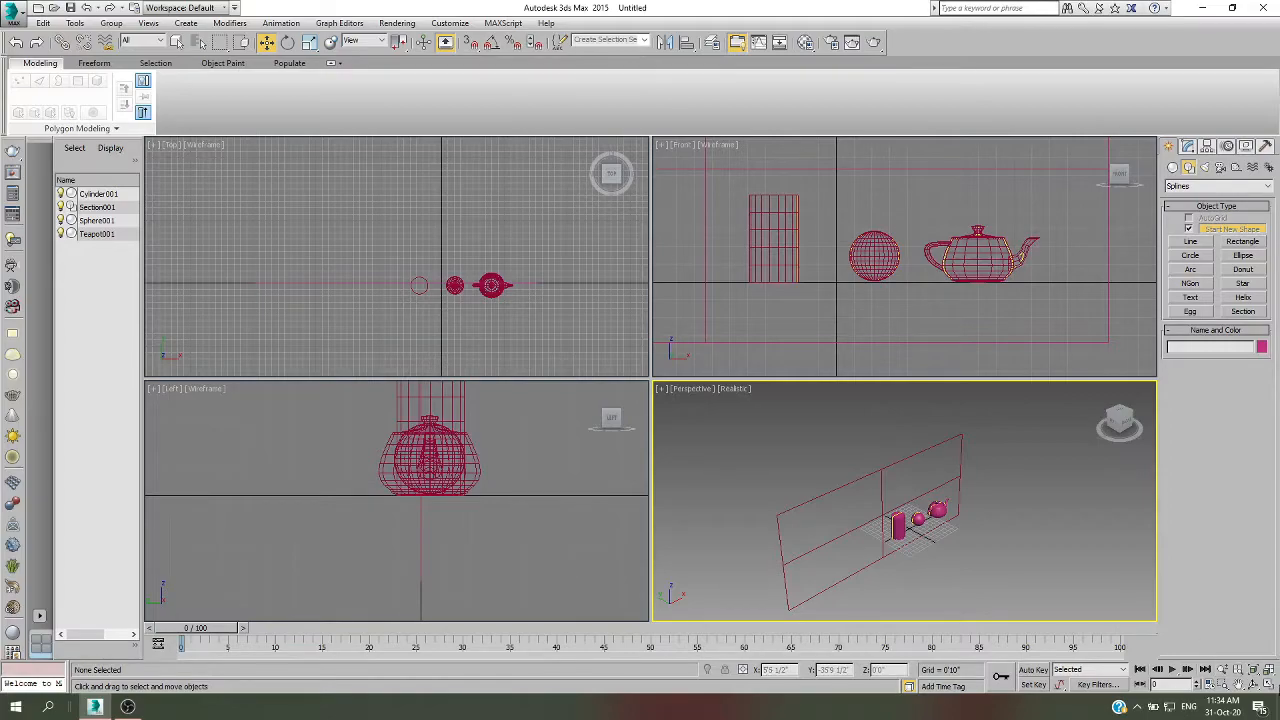
Move the Section slightly along Y to -0'0 1/2" in the enlarged Perspective view and open its parameters.
left_click(1270, 685)
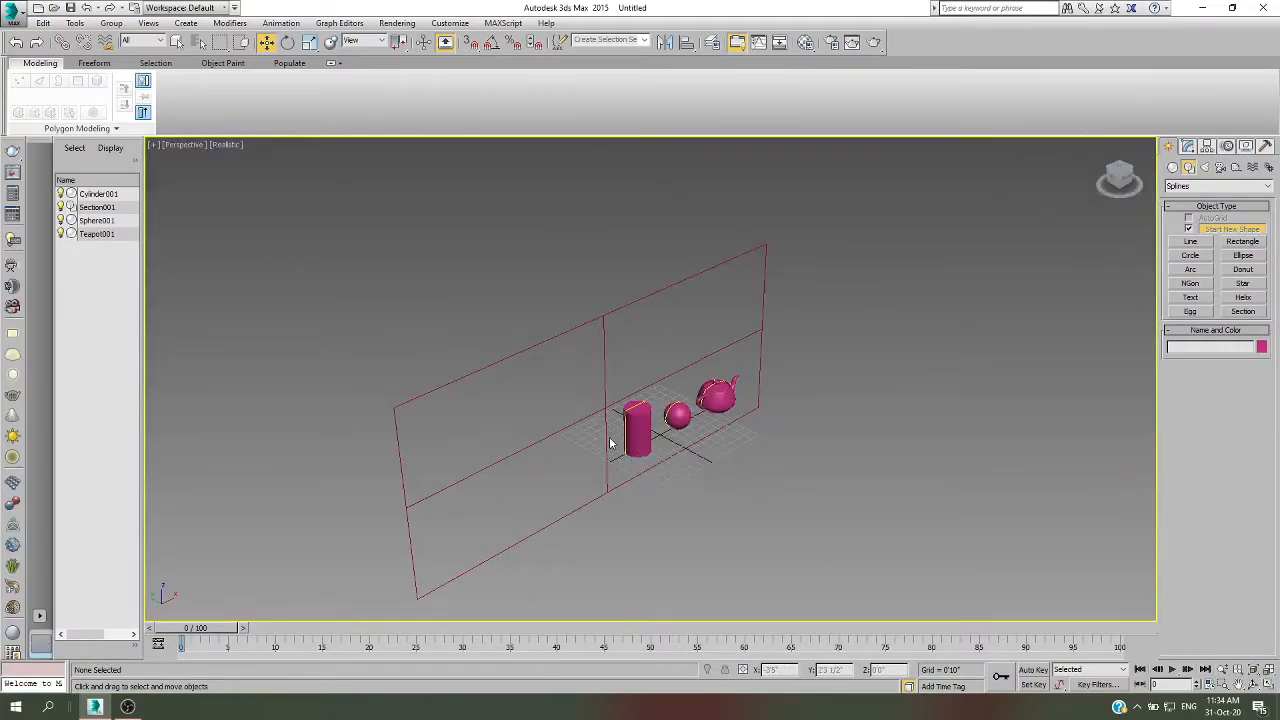
scroll(673, 435, "up", 3)
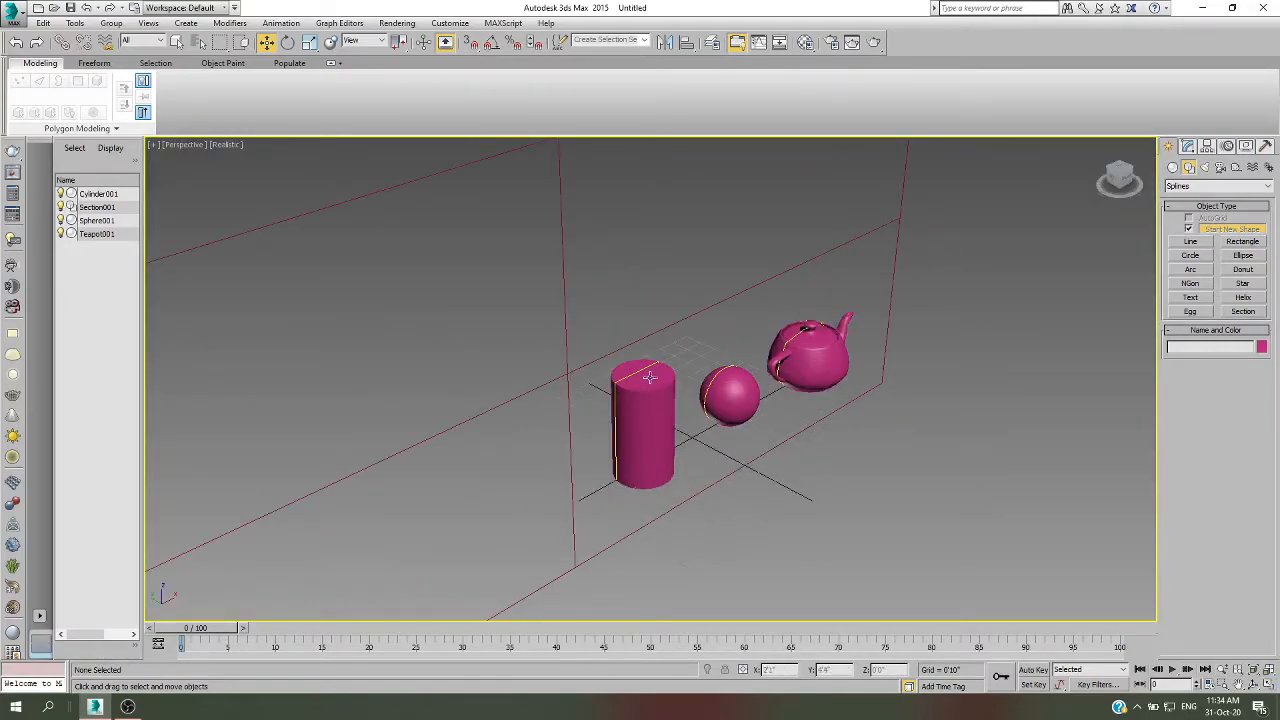
left_click(563, 343)
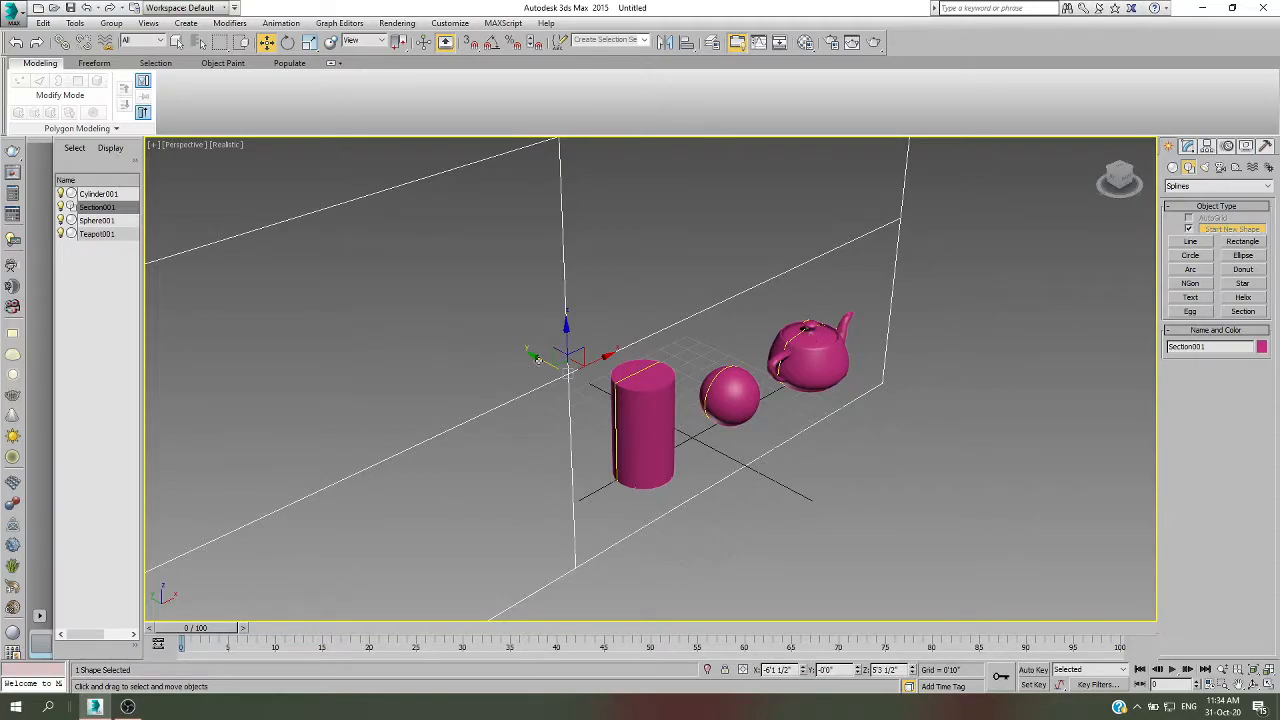
left_click_drag(538, 360, 541, 357)
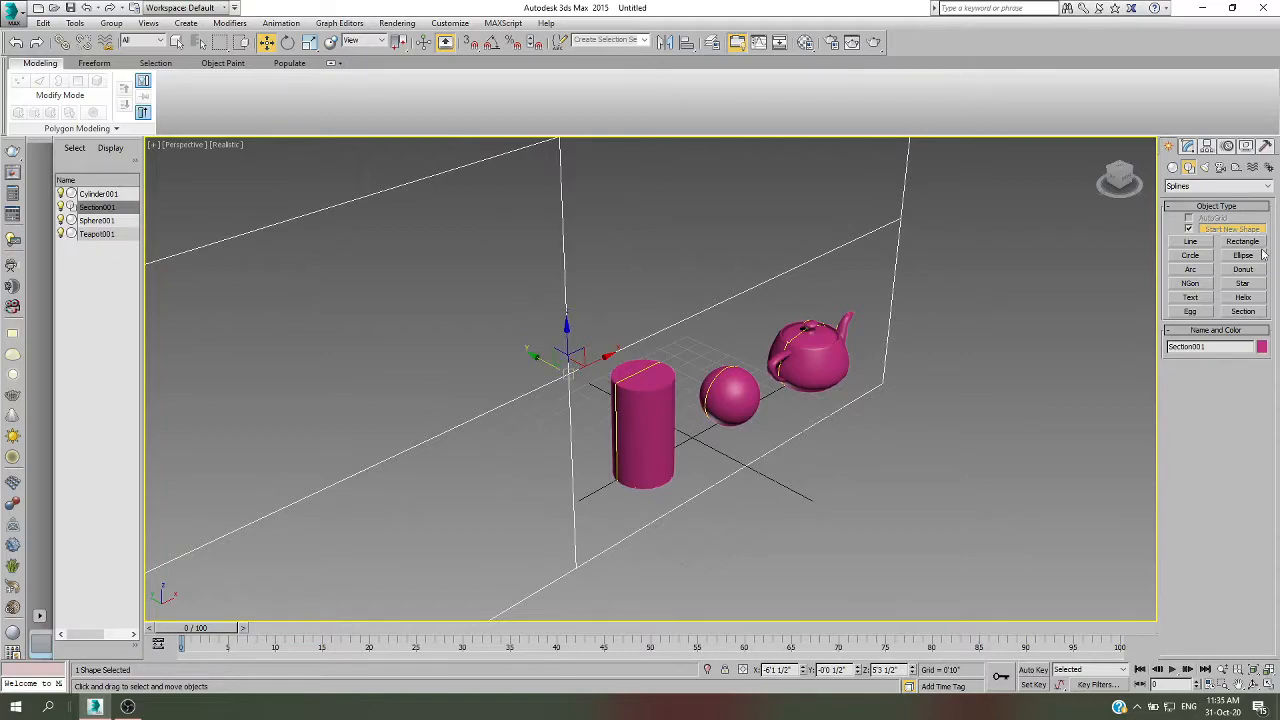
left_click(1188, 146)
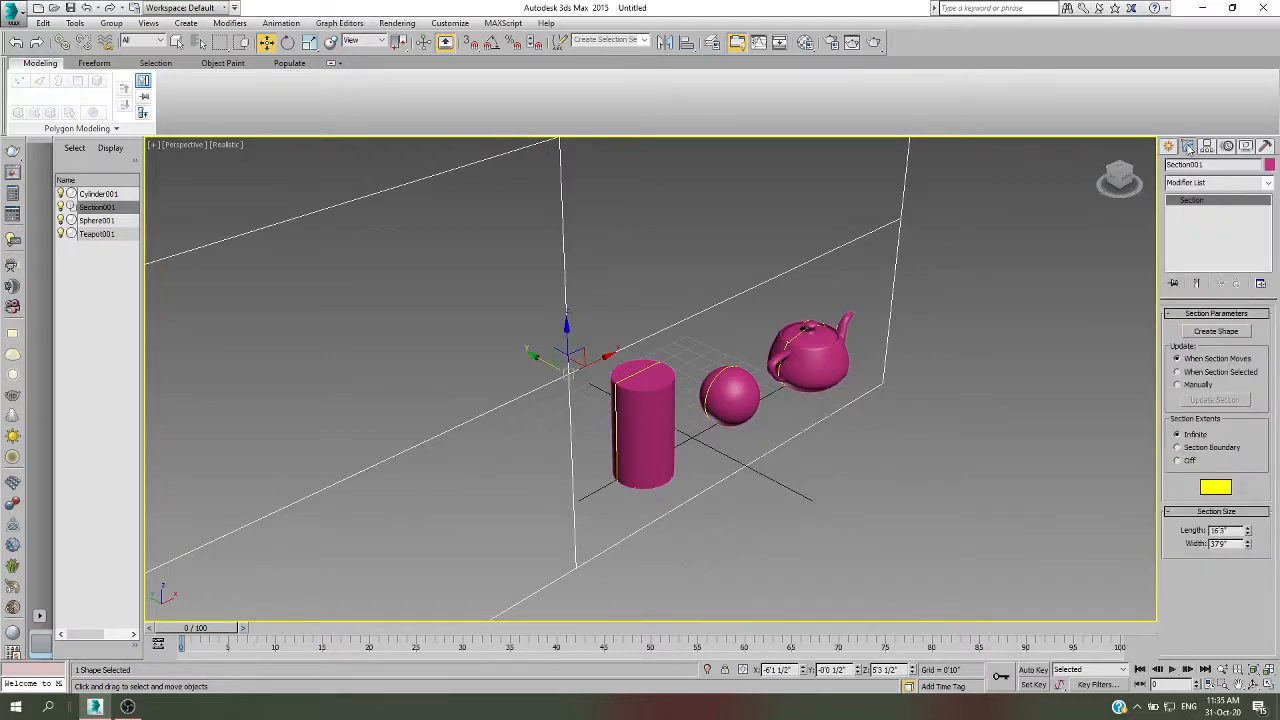
Create a cross-section shape from the Section, and create a second one with the Section moved along Y to 0'3 1/2".
left_click(1207, 331)
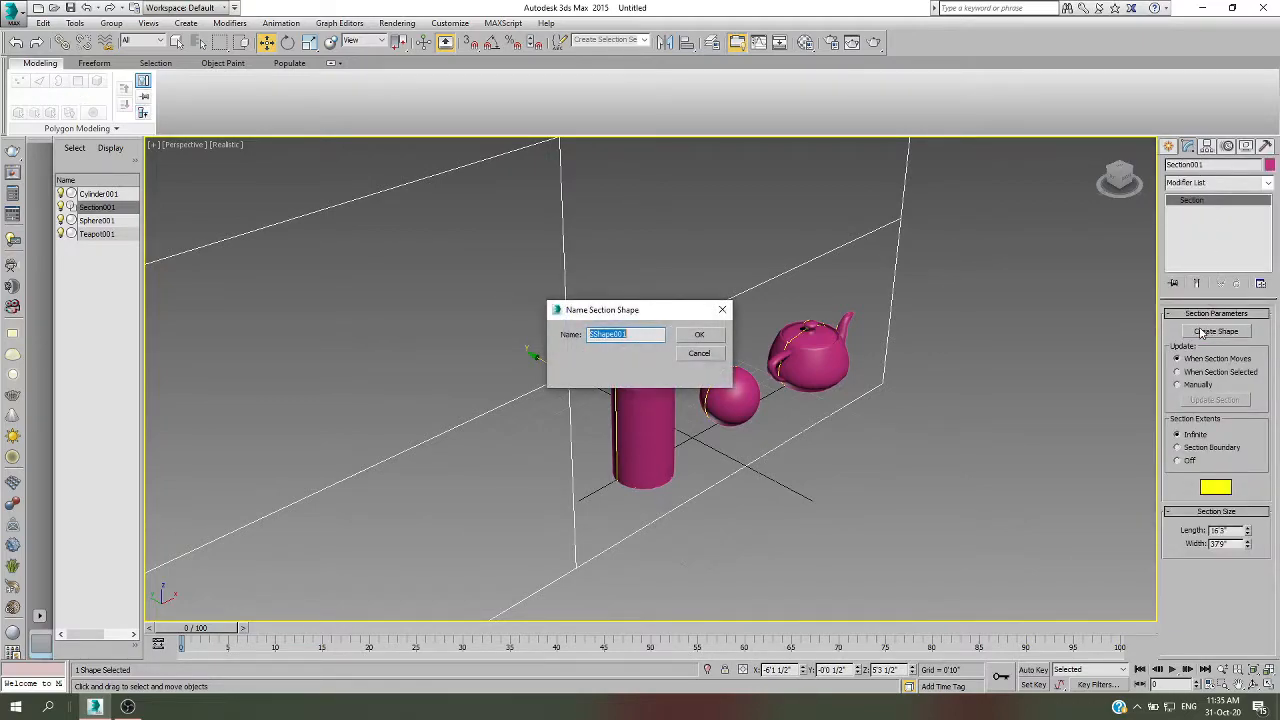
left_click(698, 338)
scroll(540, 368, "down", 3)
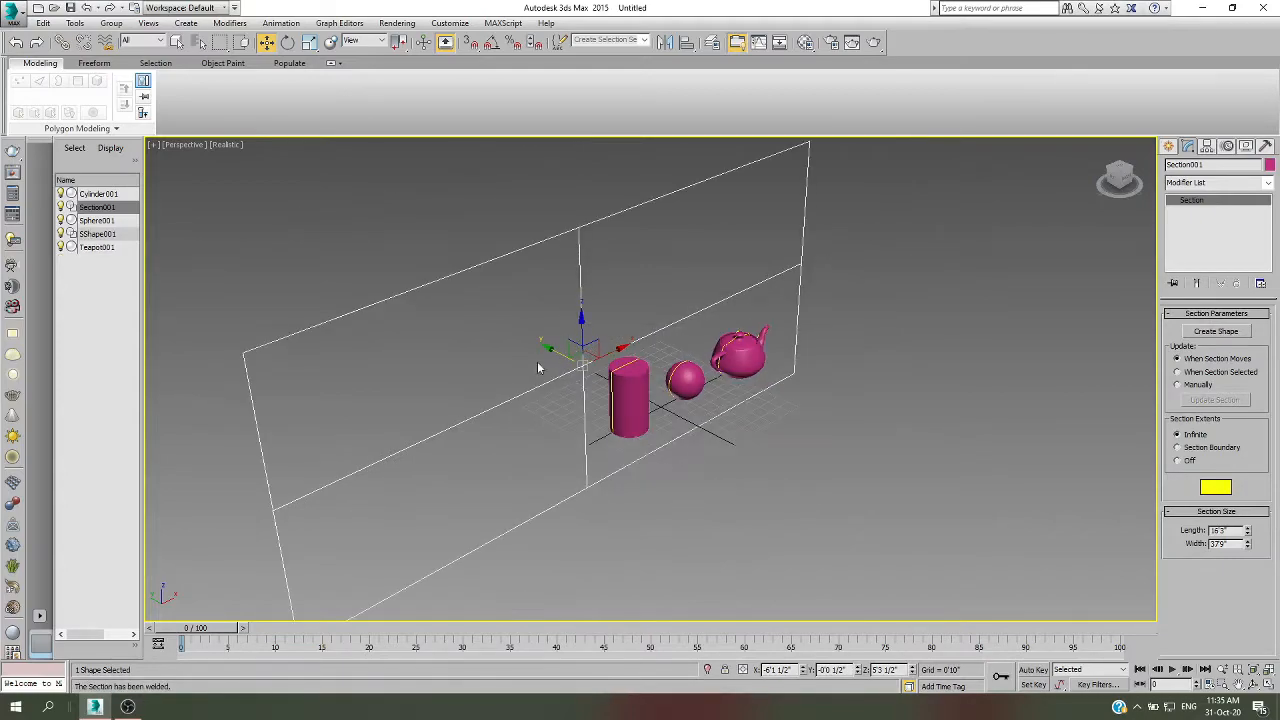
left_click_drag(553, 348, 552, 380)
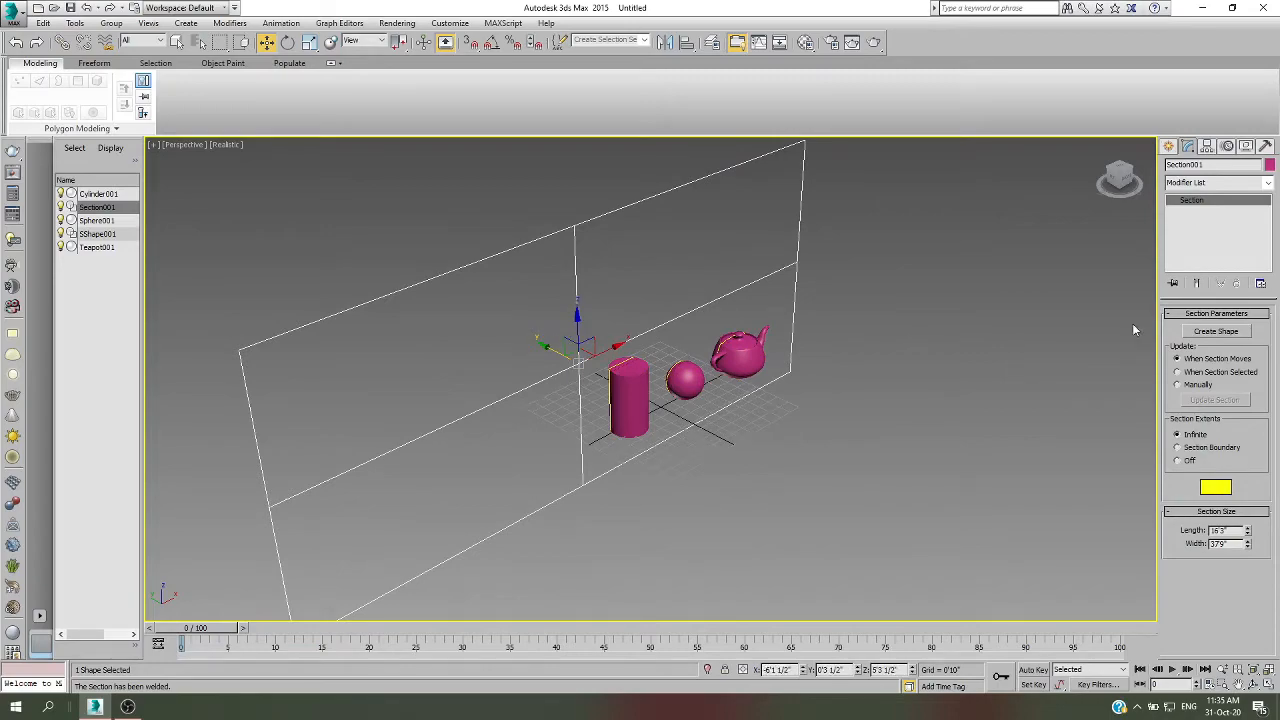
left_click(1215, 331)
left_click(697, 337)
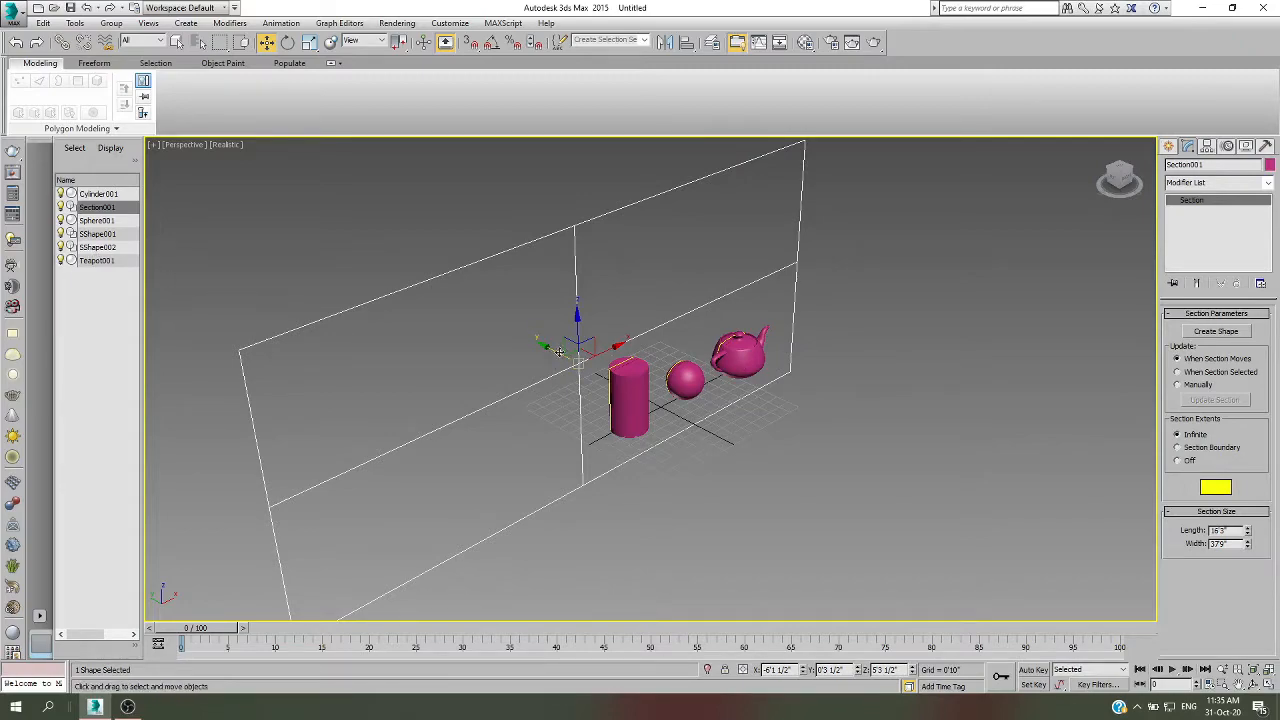
Move the Section along Y to -9'10 1/2" and the second cross-section shape along Y to 17'9", clear of the solid objects.
left_click_drag(556, 351, 740, 467)
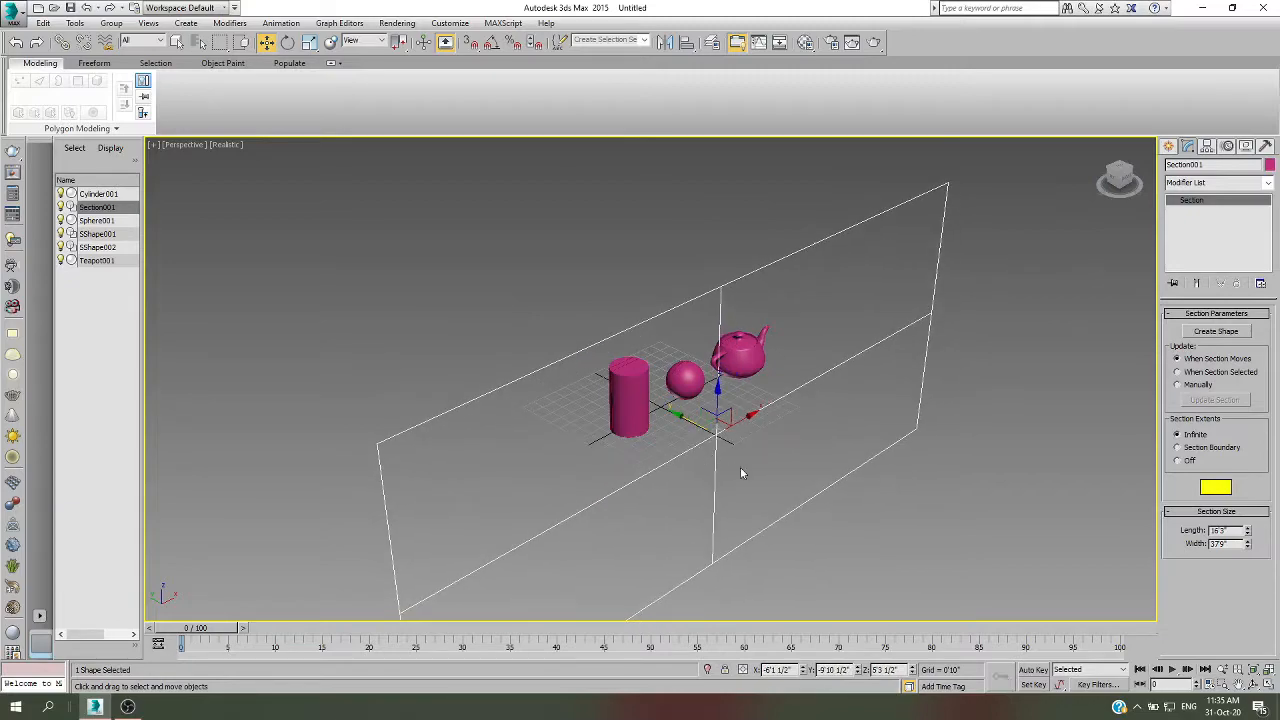
left_click(856, 512)
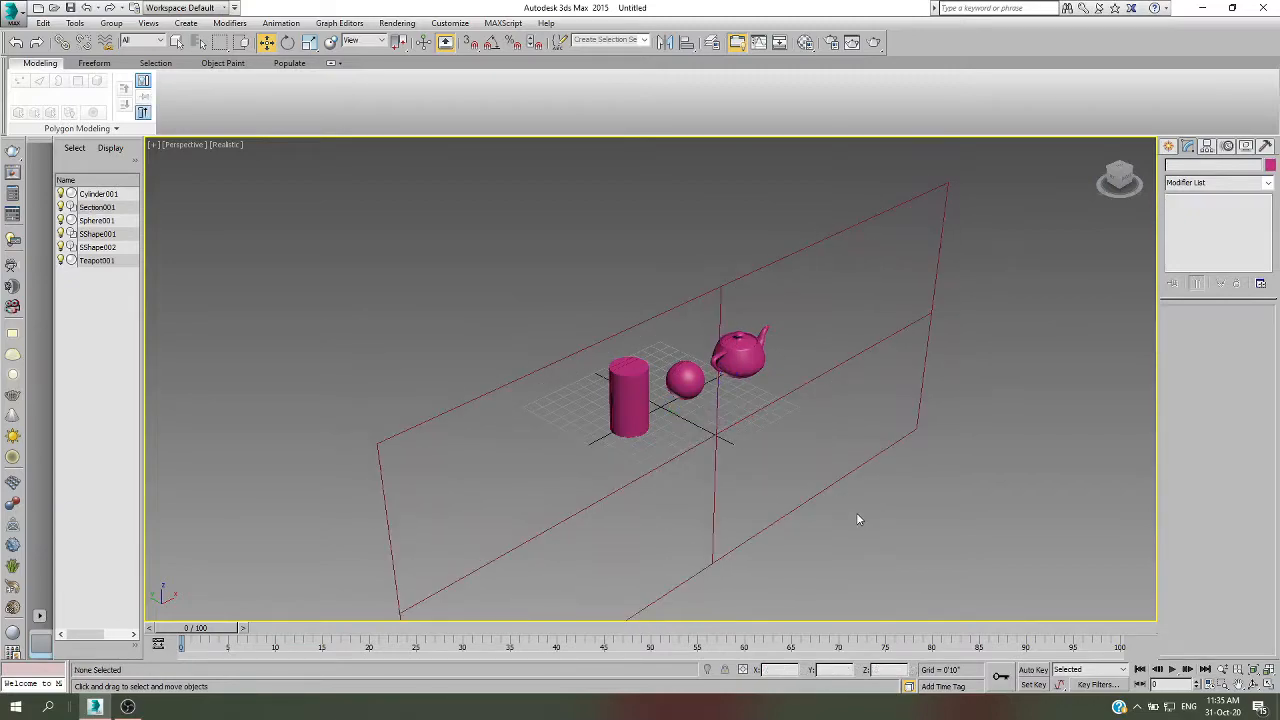
left_click(113, 249)
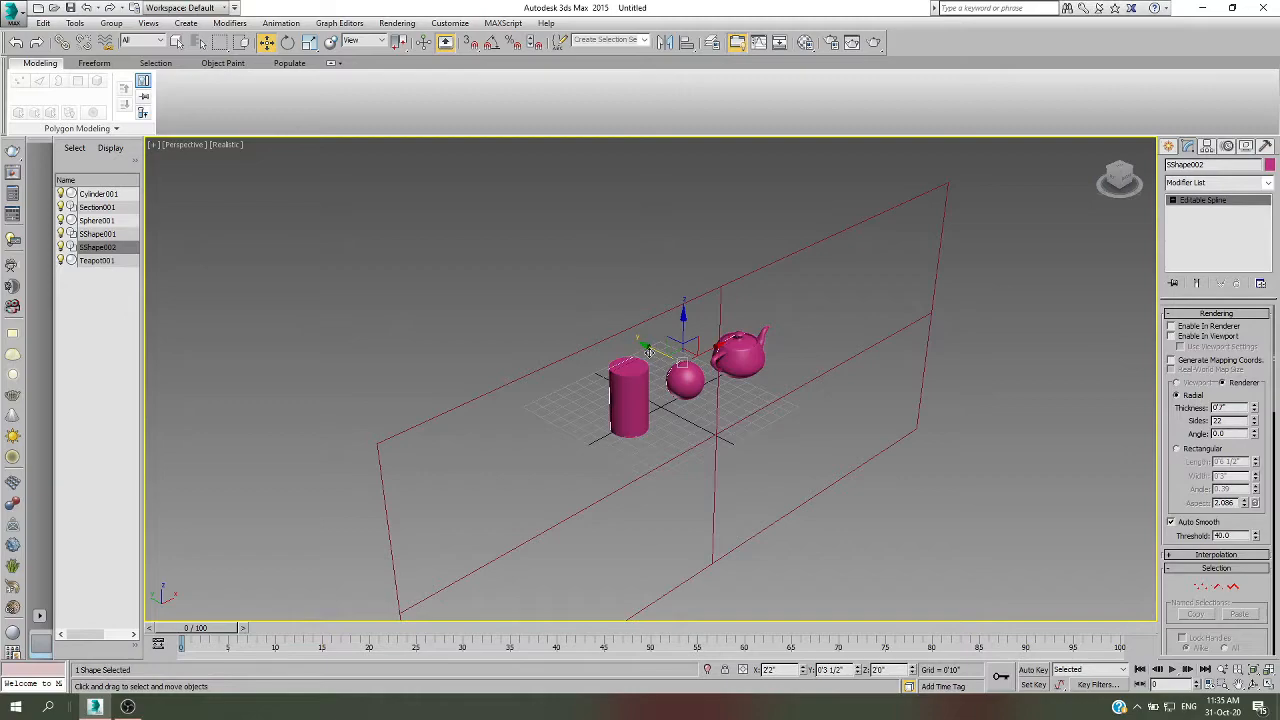
left_click_drag(660, 352, 474, 213)
left_click(634, 258)
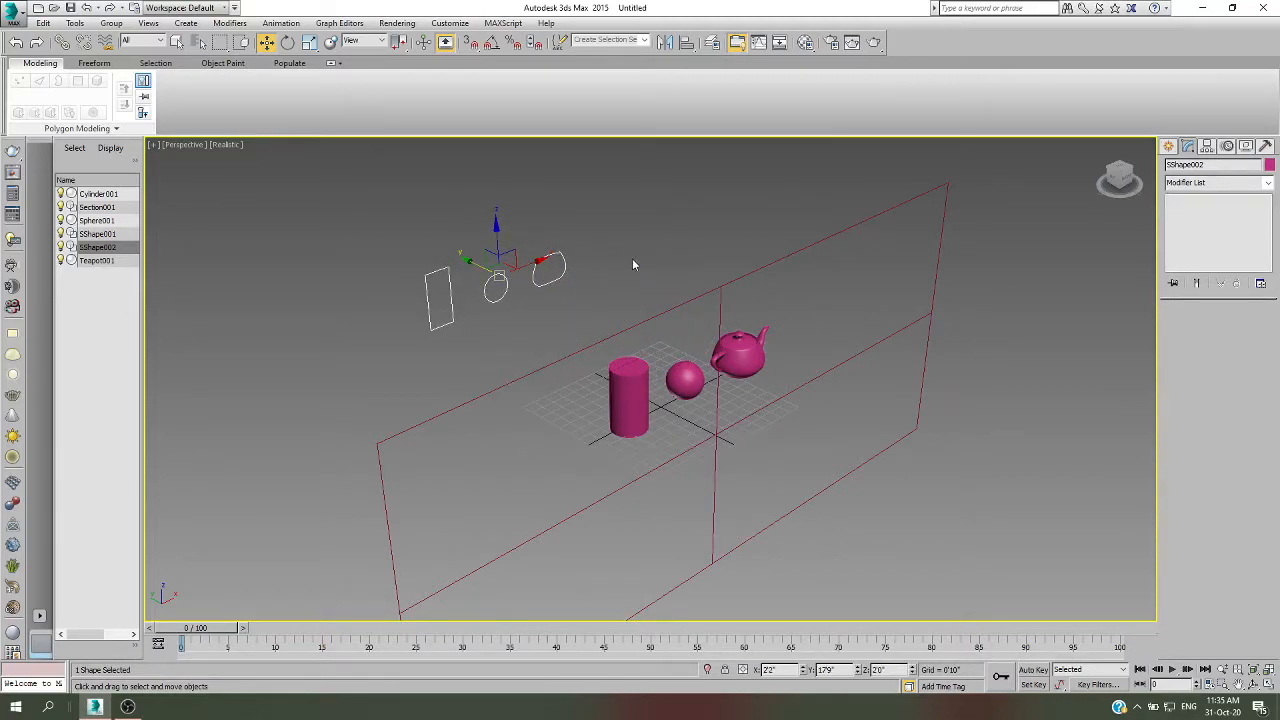
Try Enable In Viewport on the second cross-section shape, switch it back off and deselect the shape.
scroll(472, 306, "up", 4)
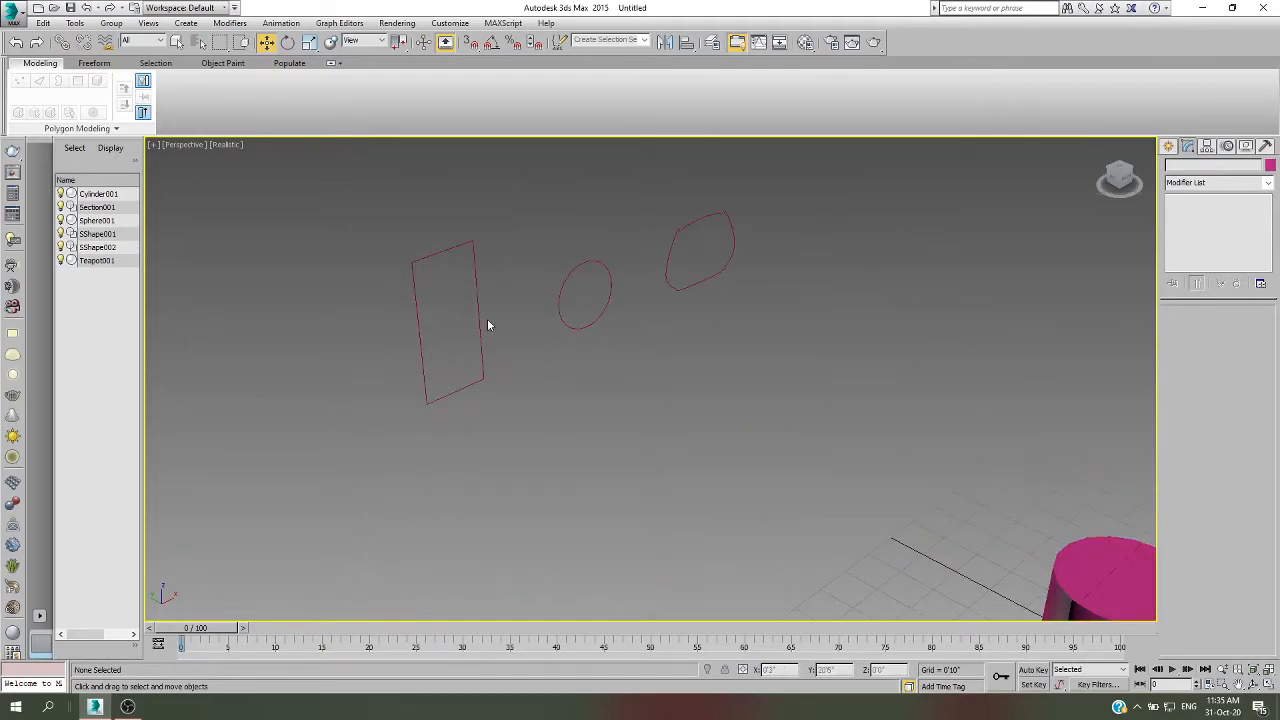
left_click(477, 318)
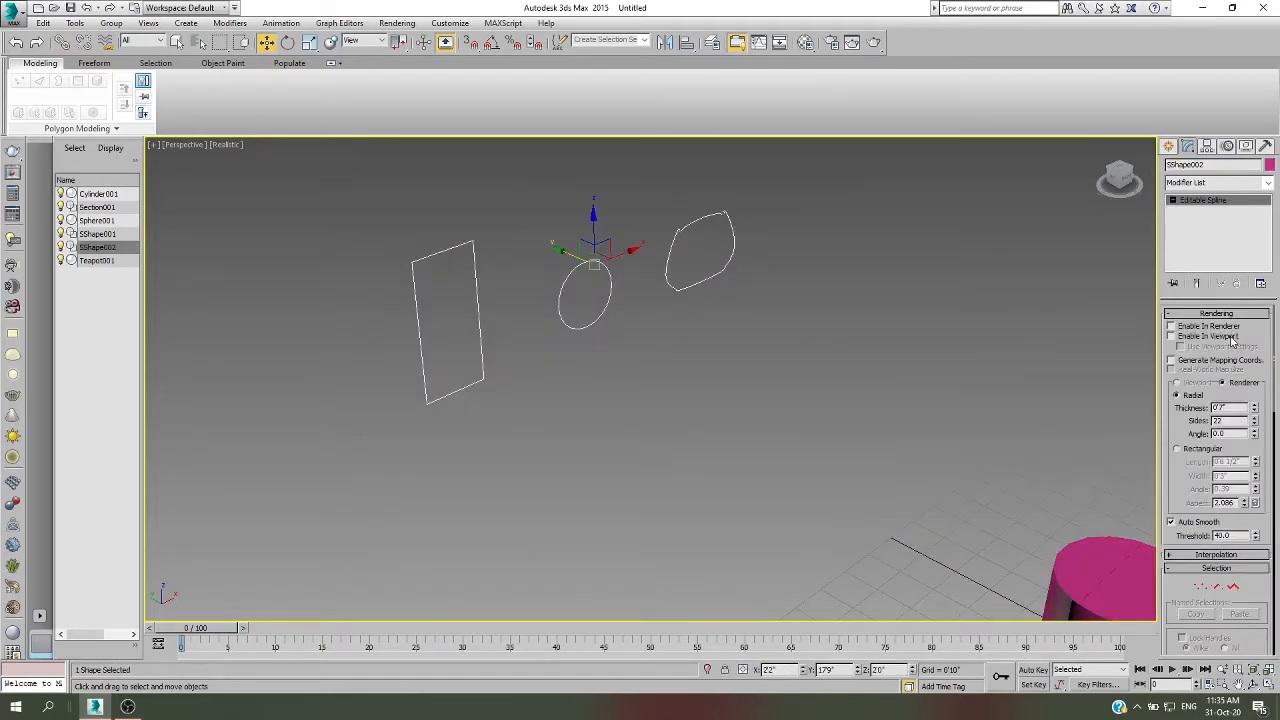
left_click(1171, 326)
left_click(1171, 337)
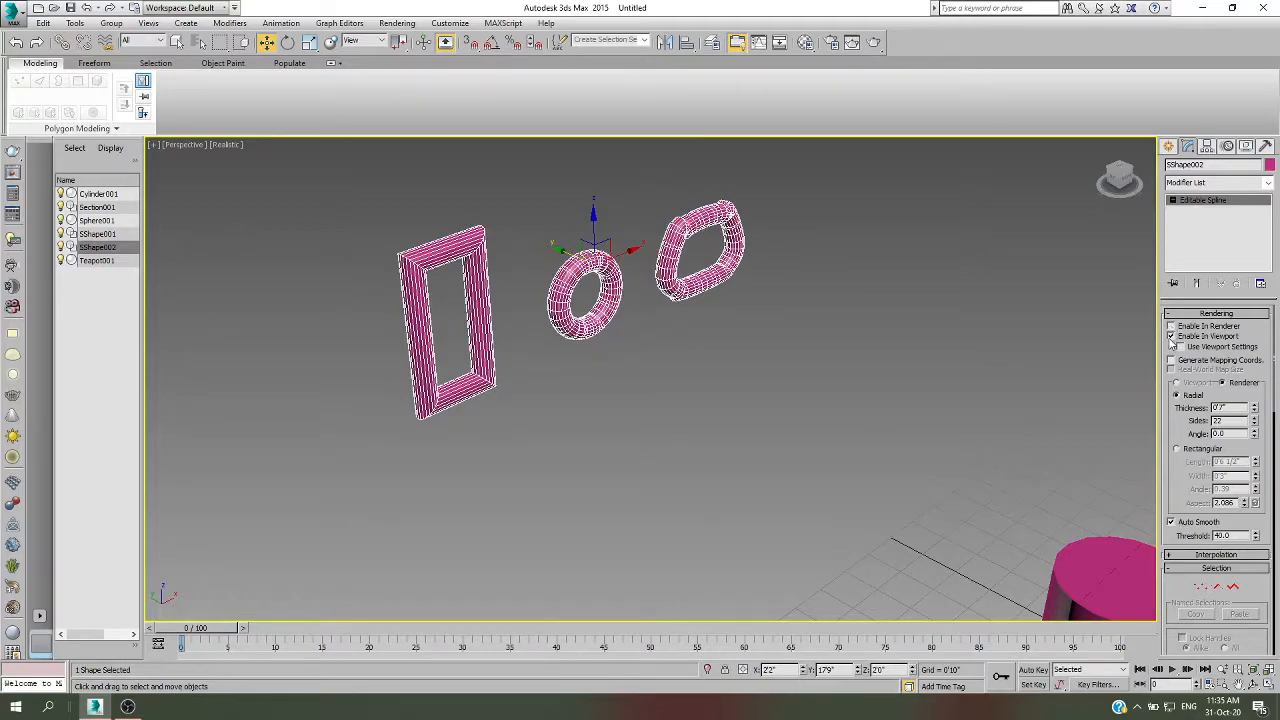
left_click(1171, 337)
left_click(685, 380)
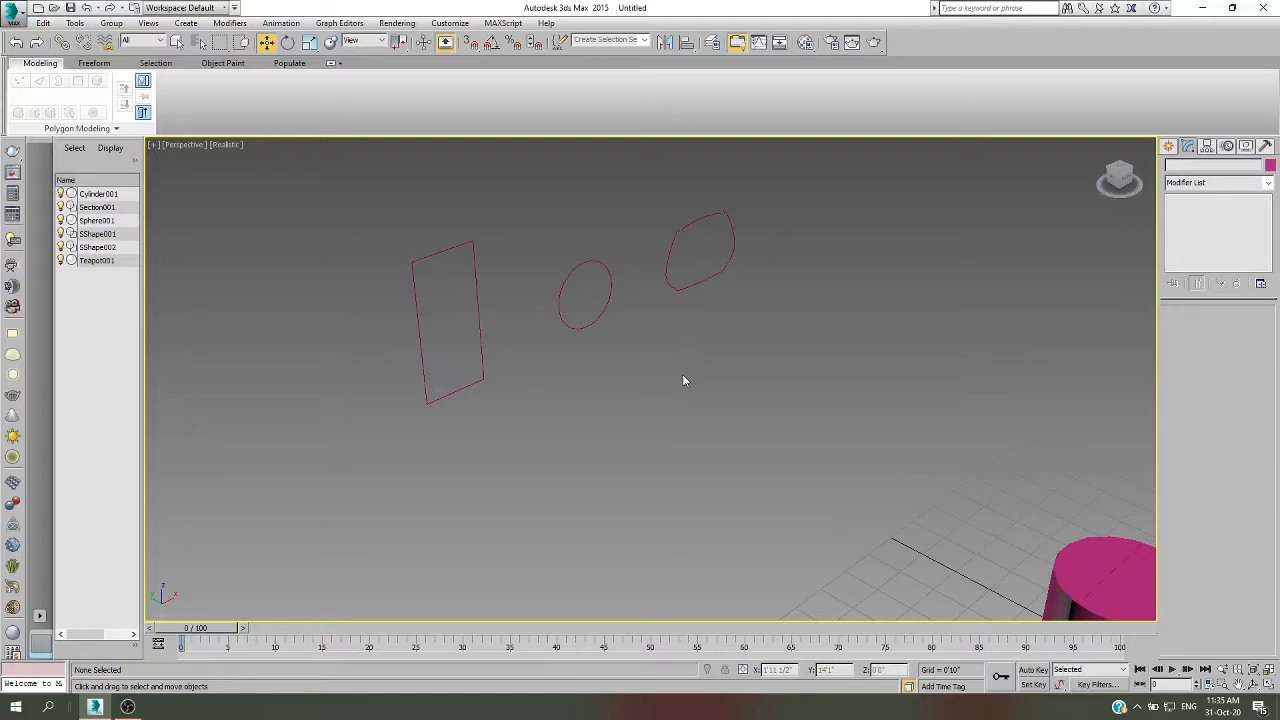
Delete the Section shape and all remaining objects: the cylinder, sphere, teapot and both cross-section shapes.
scroll(600, 360, "down", 10)
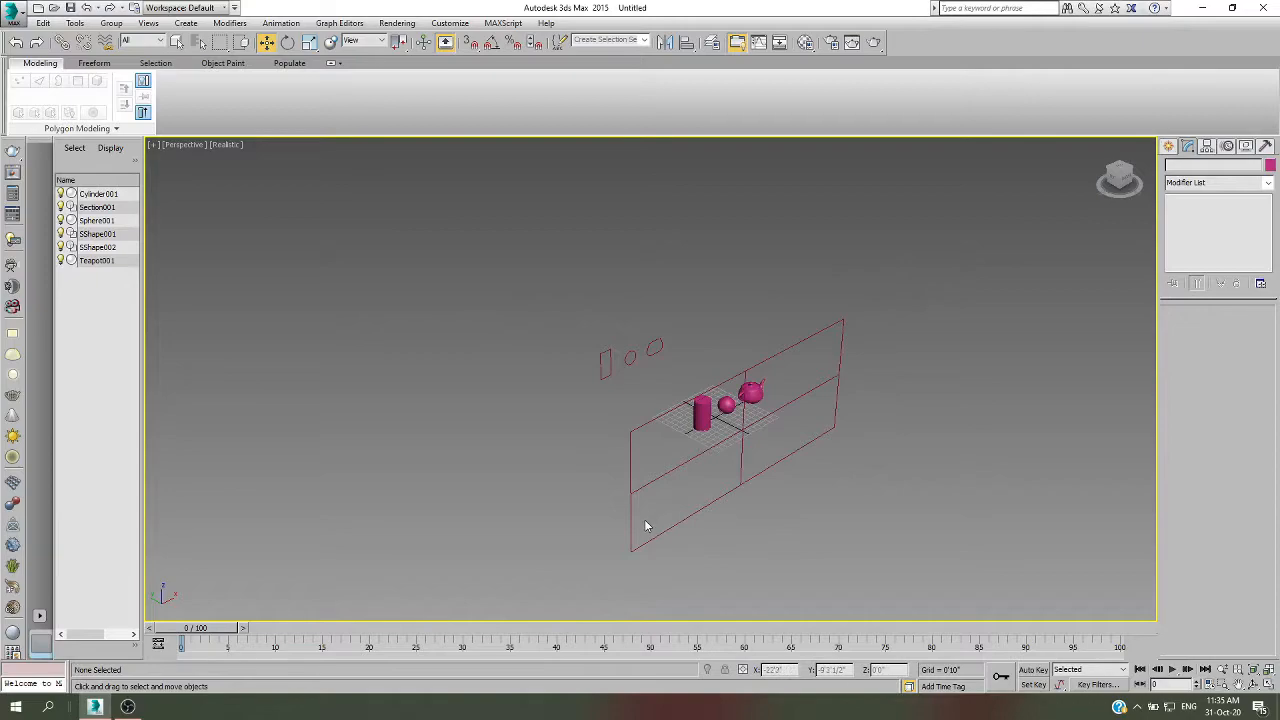
key("ctrl+a")
left_click(893, 484)
left_click(703, 412)
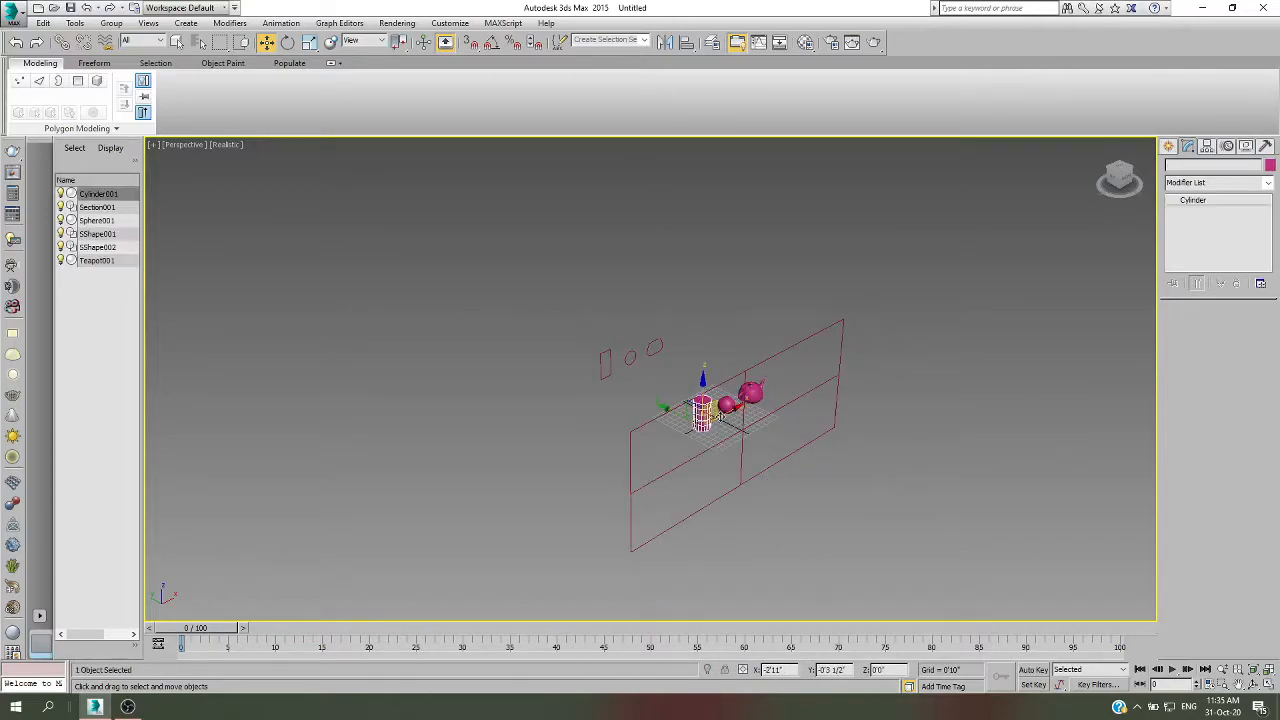
left_click(870, 524)
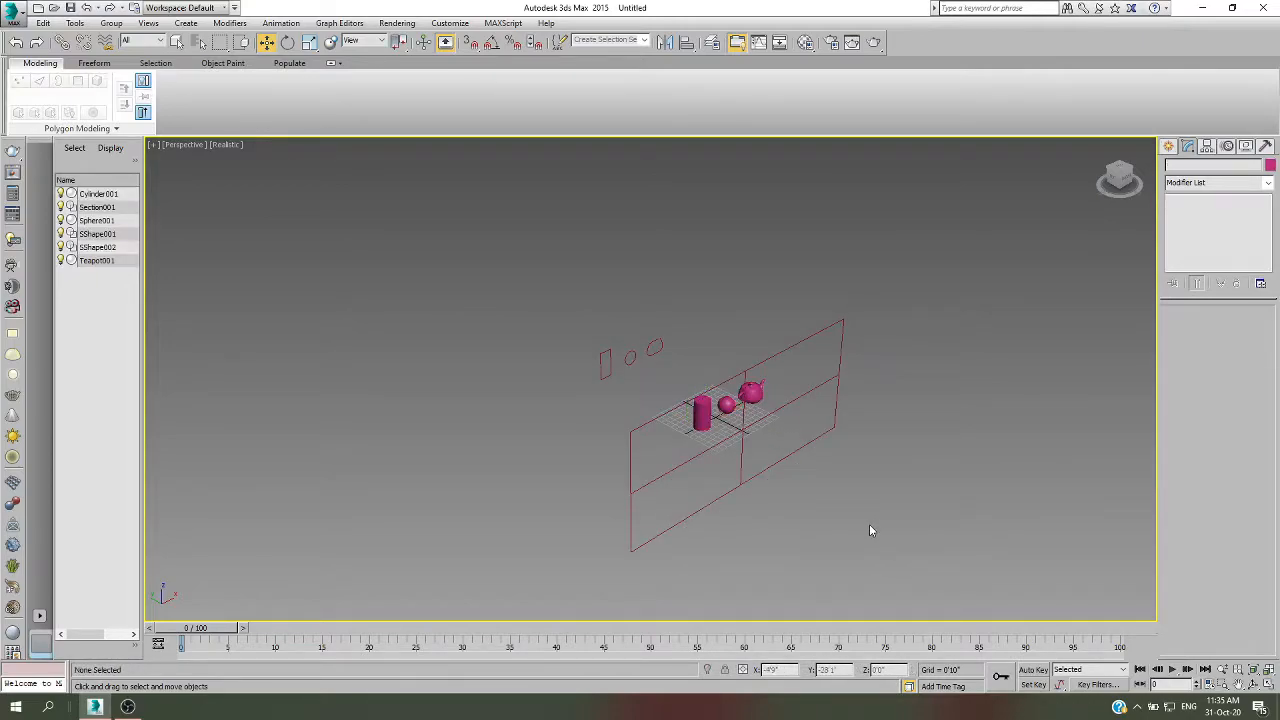
left_click(820, 437)
key("Delete")
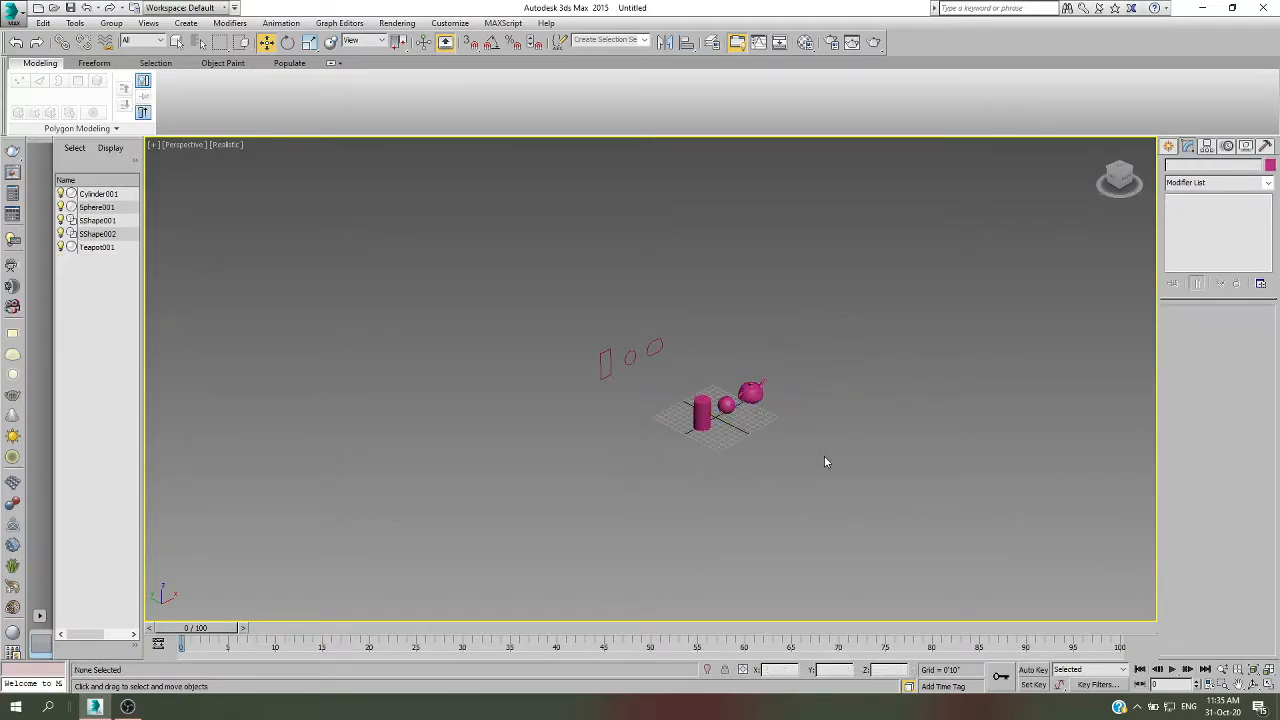
left_click_drag(546, 484, 544, 482)
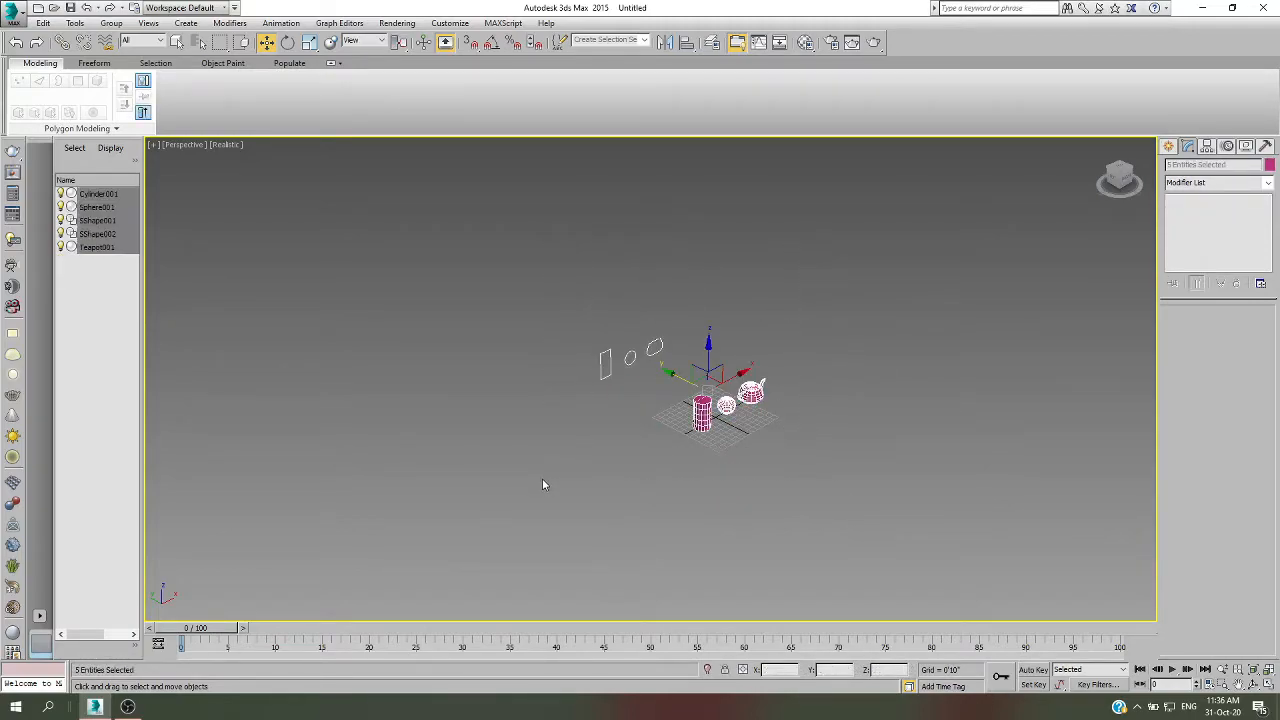
key("Delete")
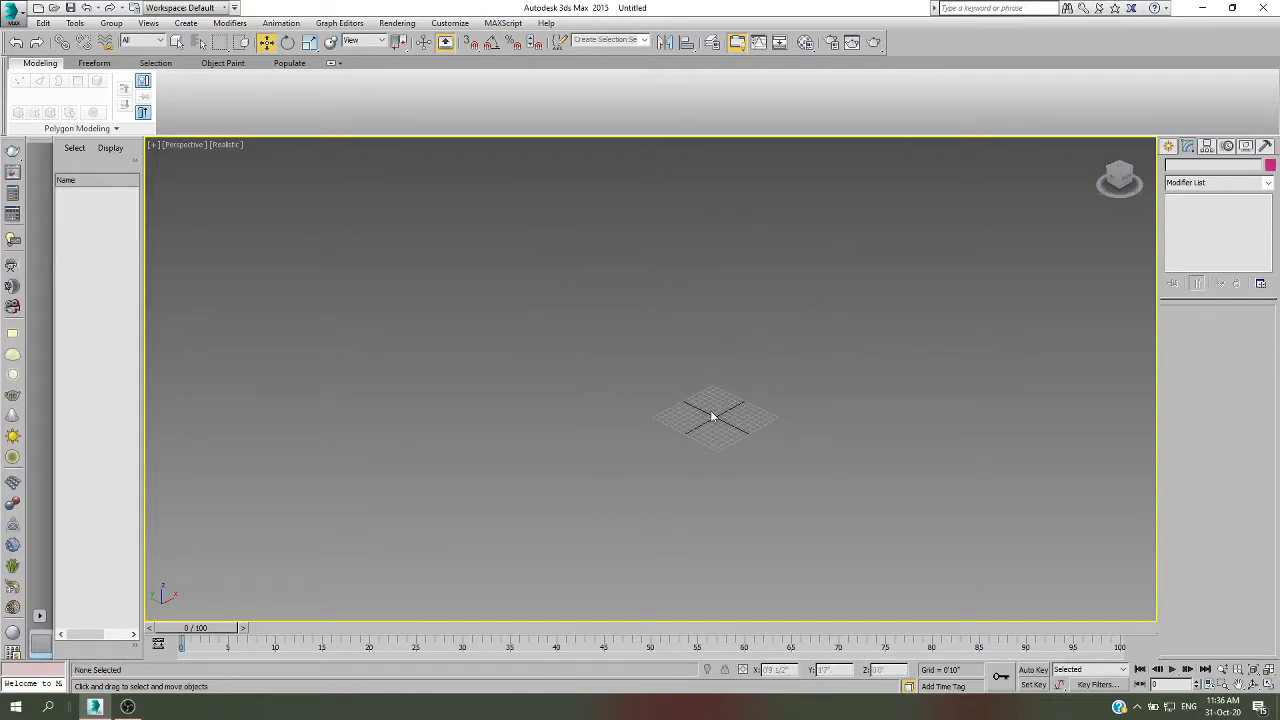
Switch to the four-viewport layout and draw two separate rectangles side by side in the Top view with Start New Shape enabled.
scroll(744, 433, "up", 3)
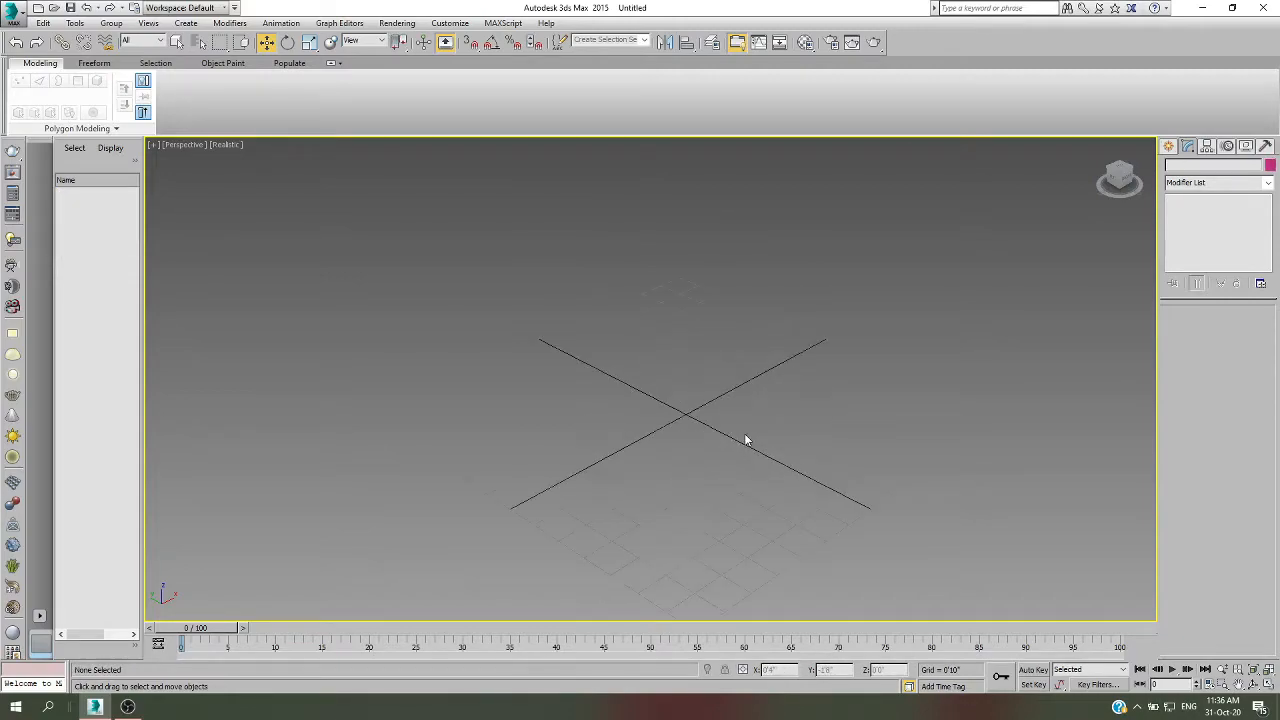
left_click(1168, 147)
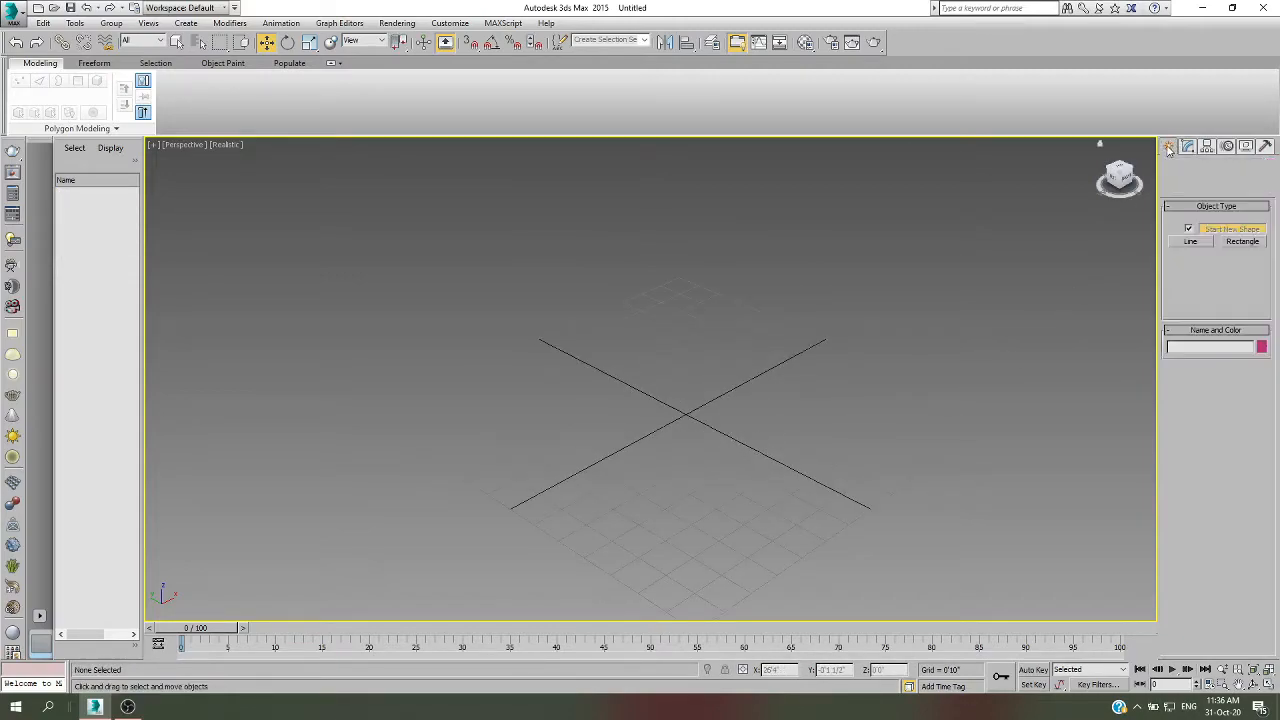
left_click(1243, 242)
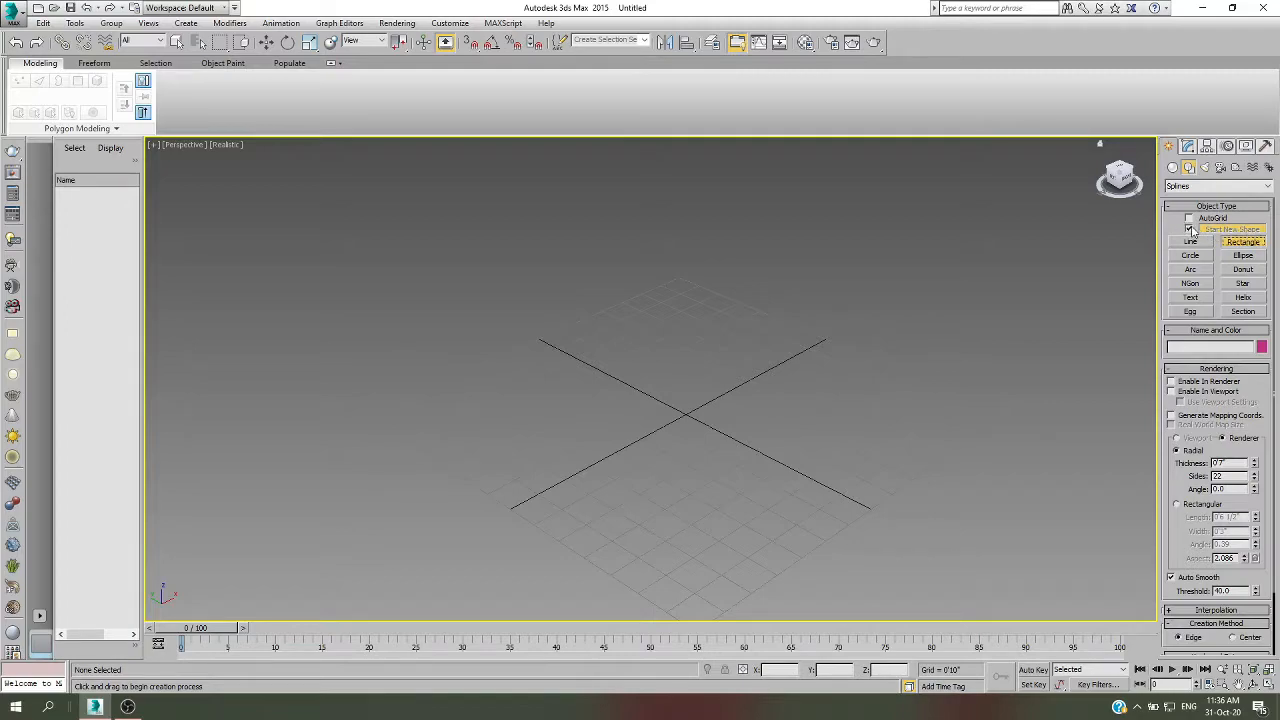
left_click(1267, 684)
left_click_drag(259, 210, 355, 280)
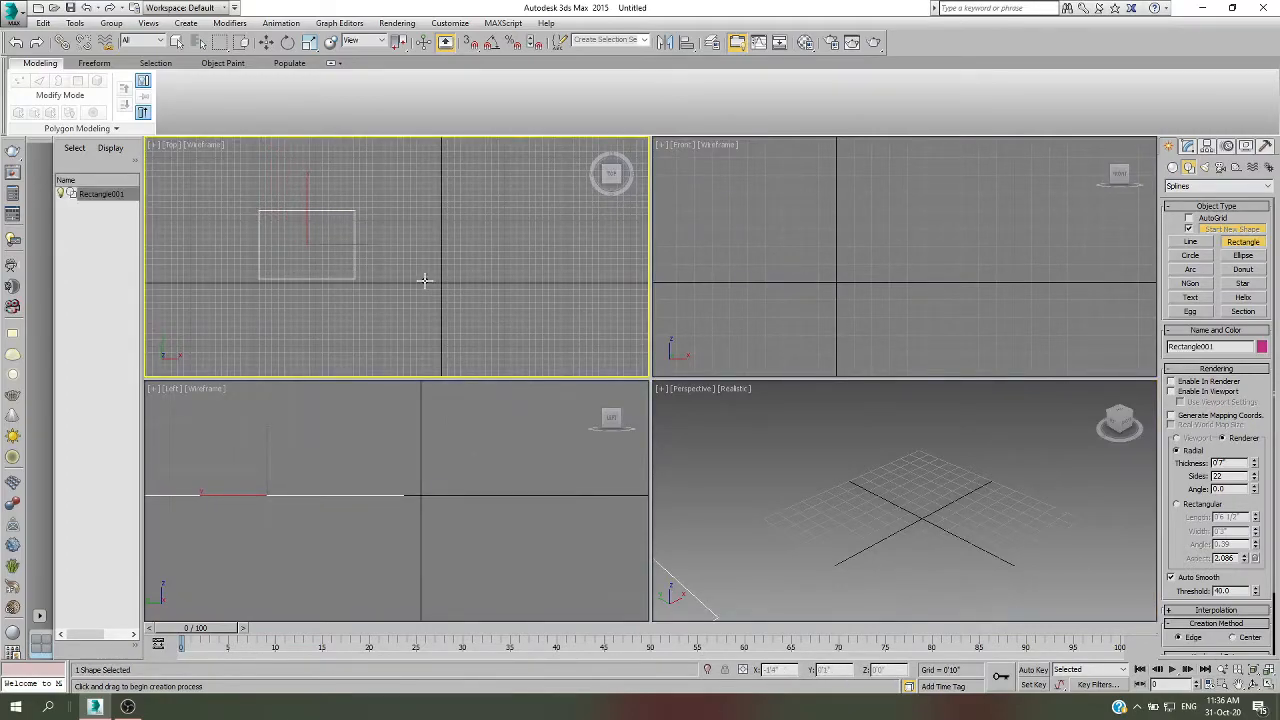
left_click_drag(427, 210, 505, 281)
right_click(527, 325)
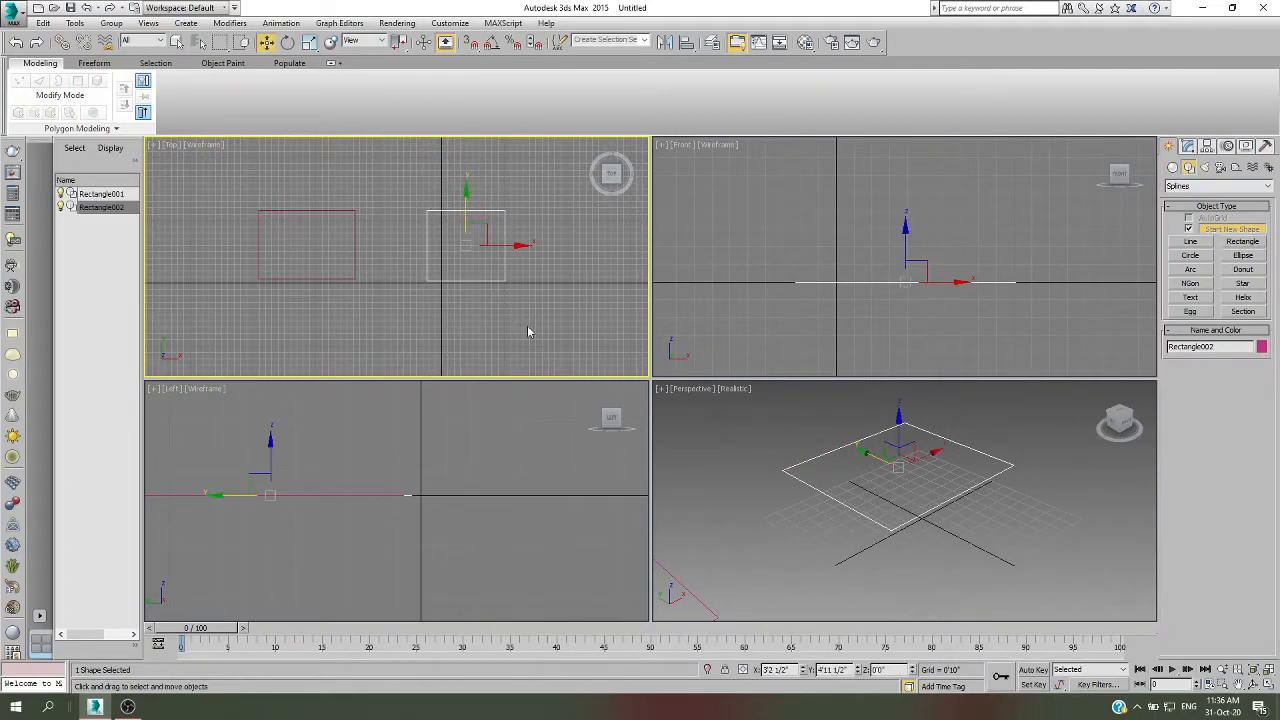
left_click(526, 336)
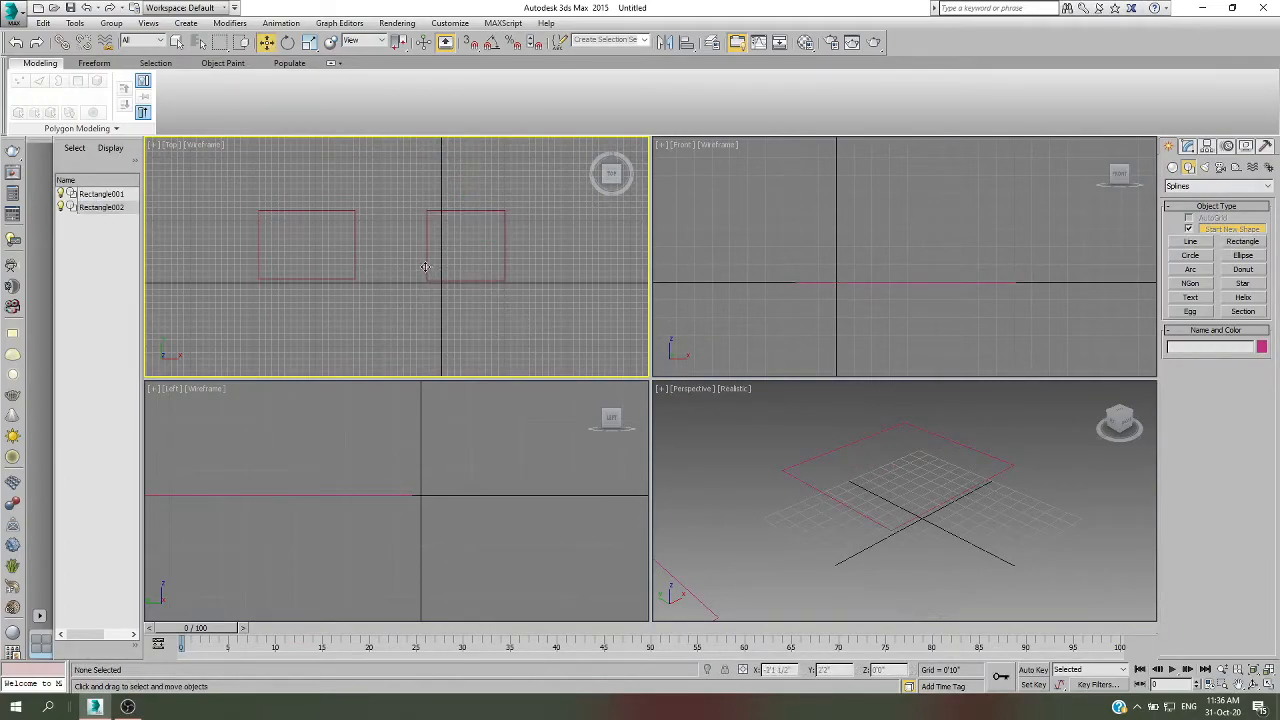
Move the two rectangles individually along X to 3'3 1/2" and -18'3", and delete both.
left_click(426, 267)
left_click(466, 321)
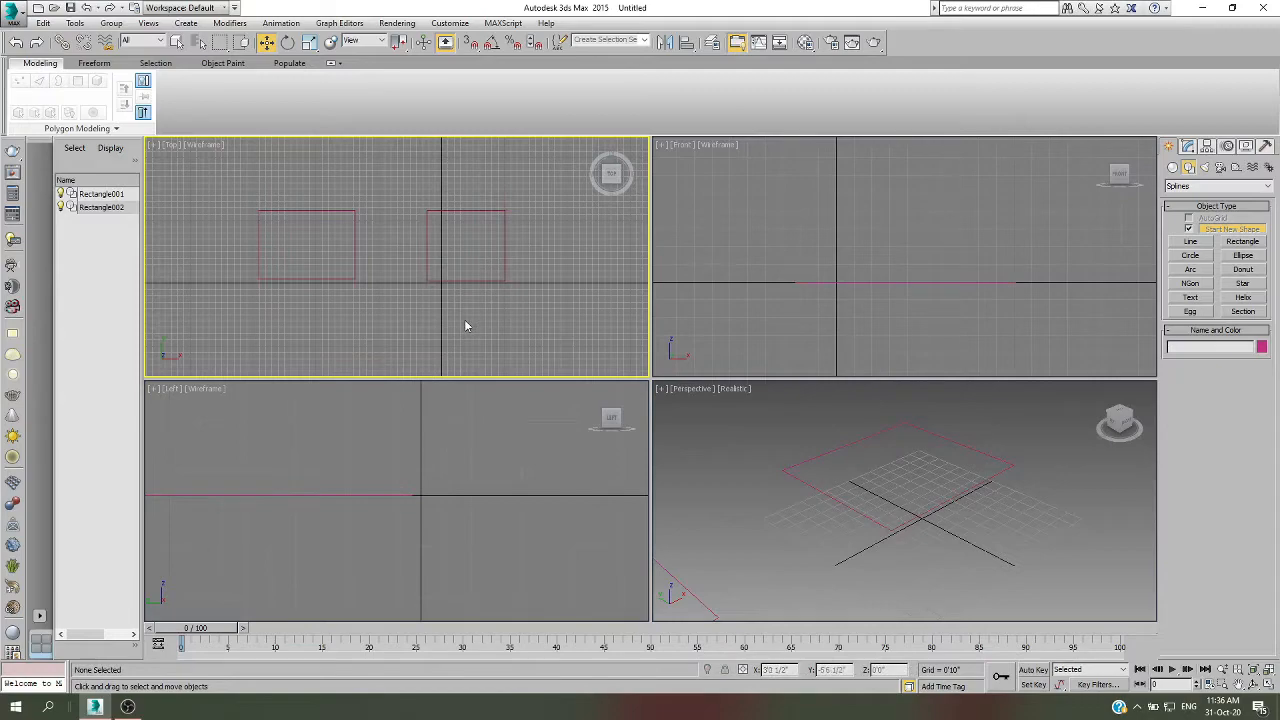
left_click(468, 209)
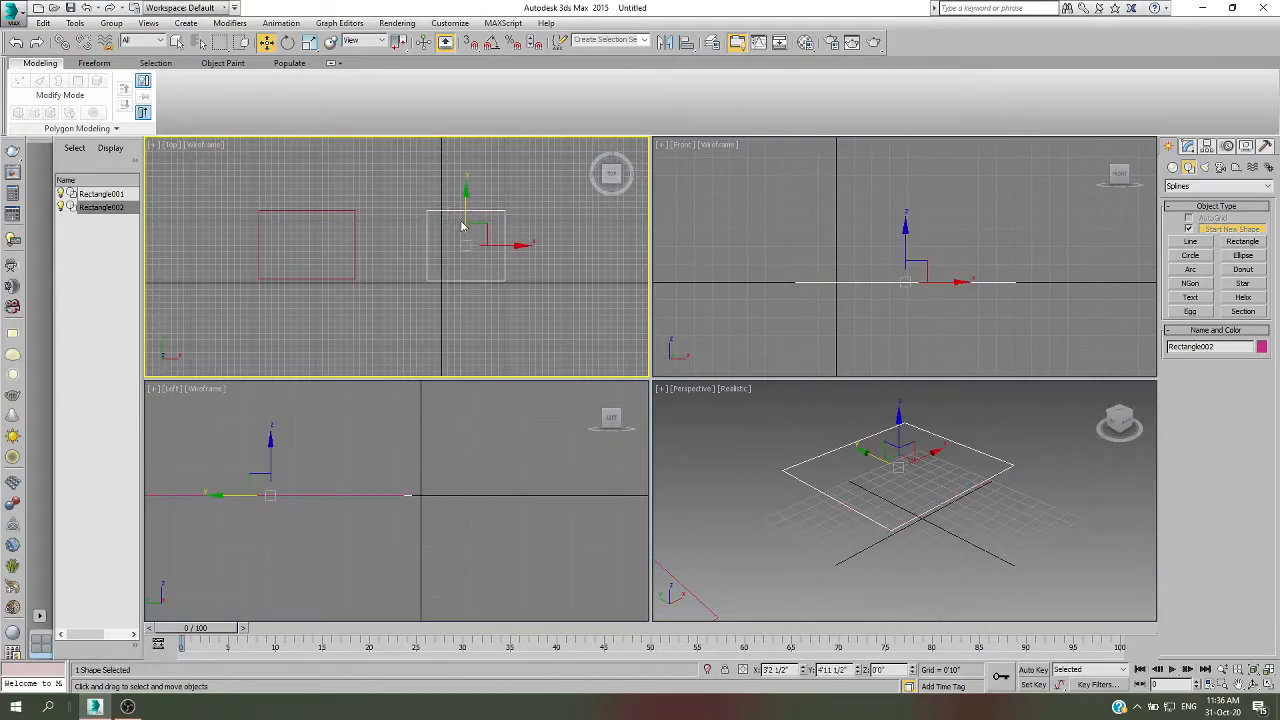
mouse_move(502, 245)
left_mouse_down()
mouse_move(561, 245)
mouse_move(484, 245)
mouse_move(503, 245)
left_mouse_up()
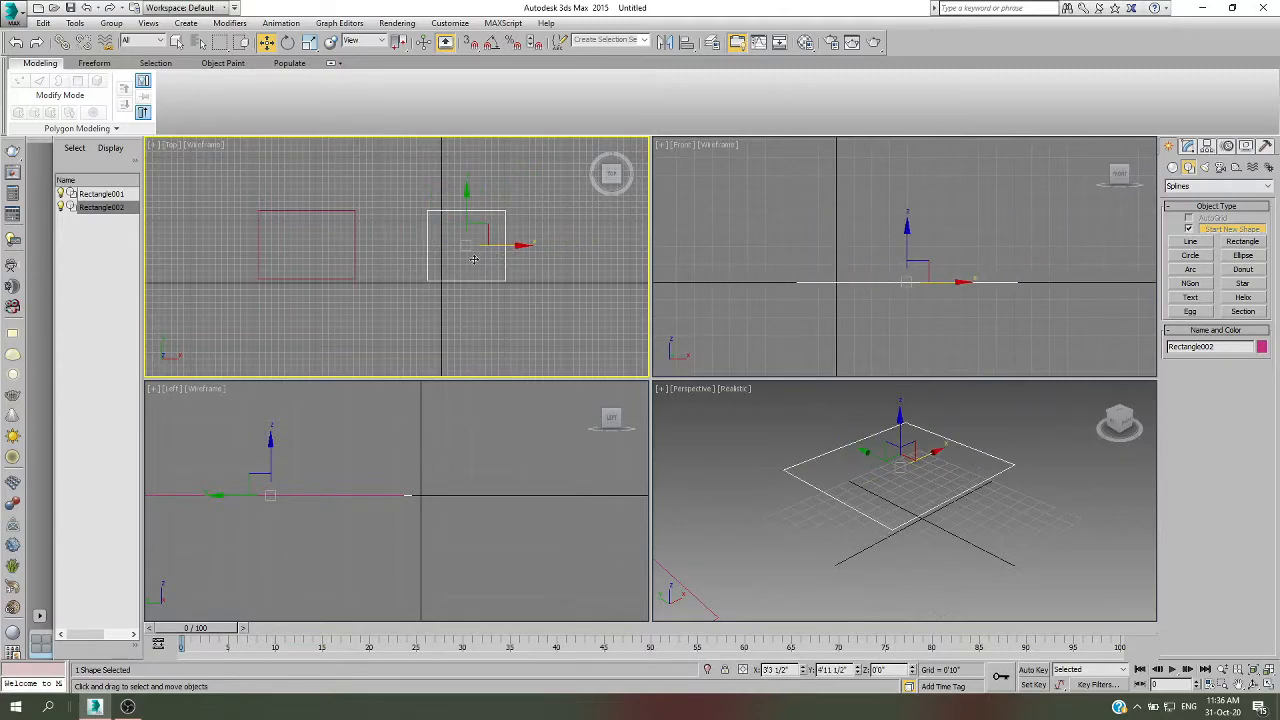
left_click(355, 260)
left_click_drag(341, 247, 340, 248)
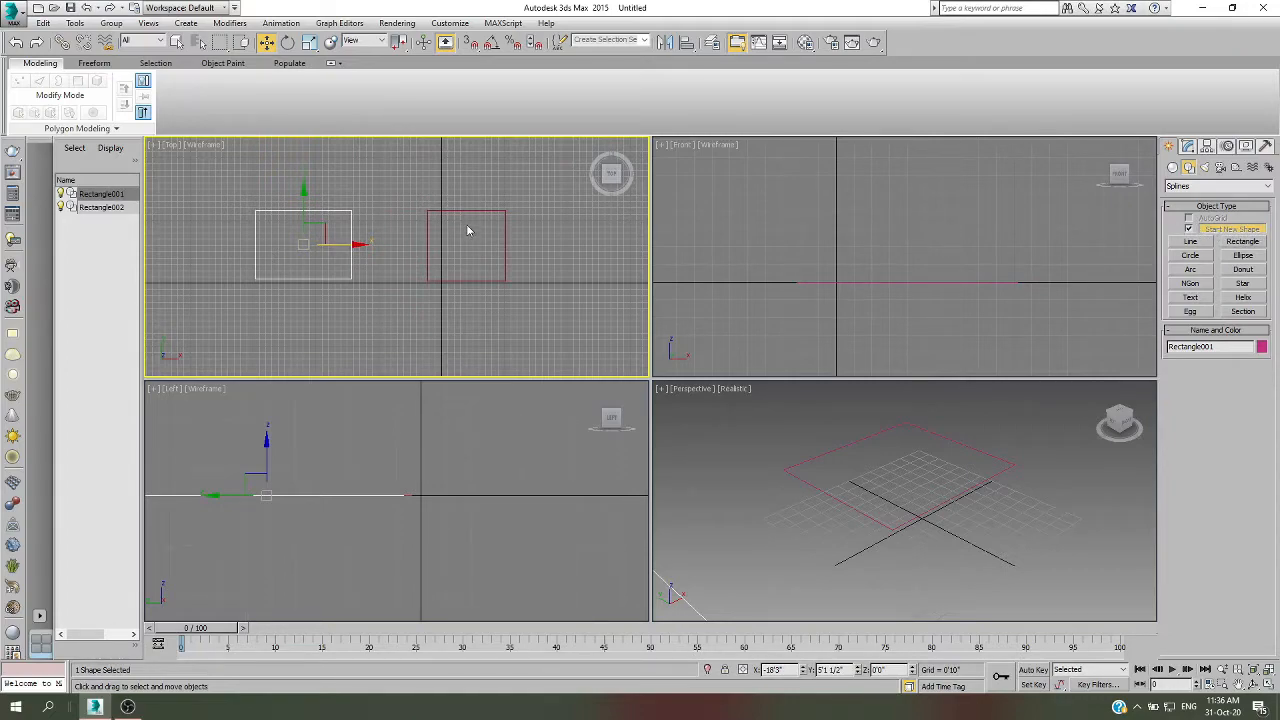
left_click(410, 329)
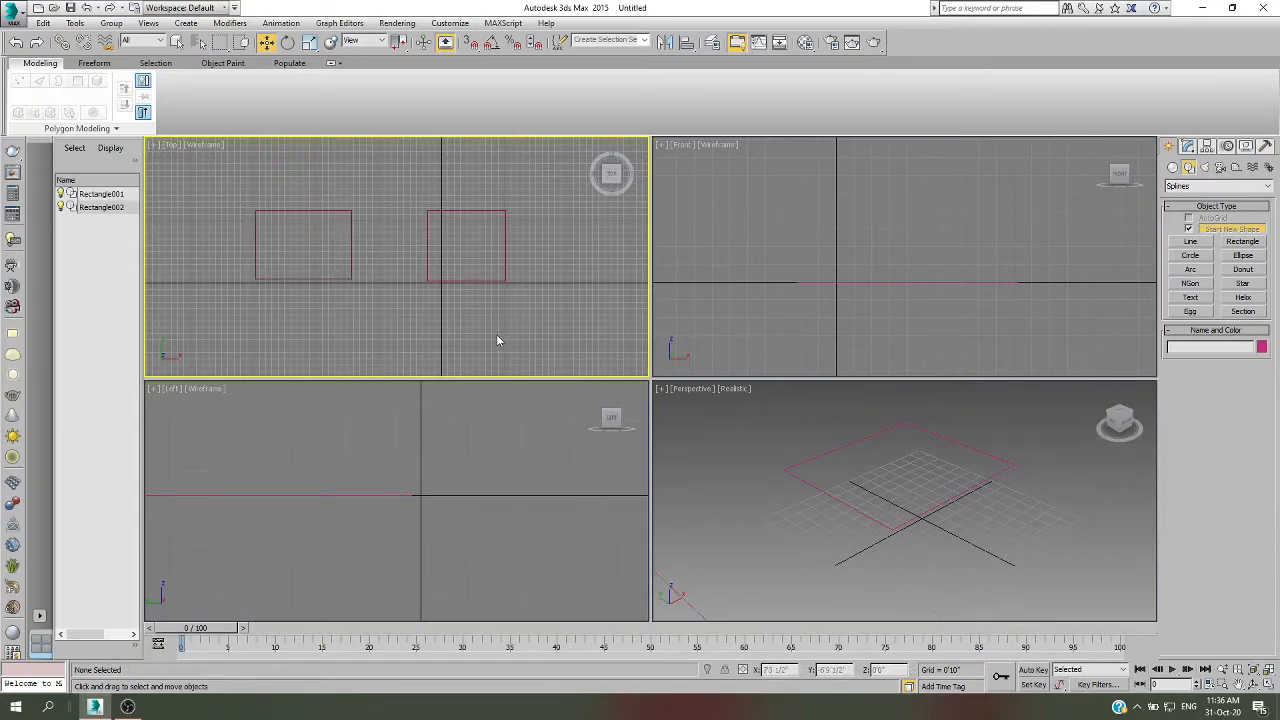
left_click_drag(534, 228, 212, 325)
key("Delete")
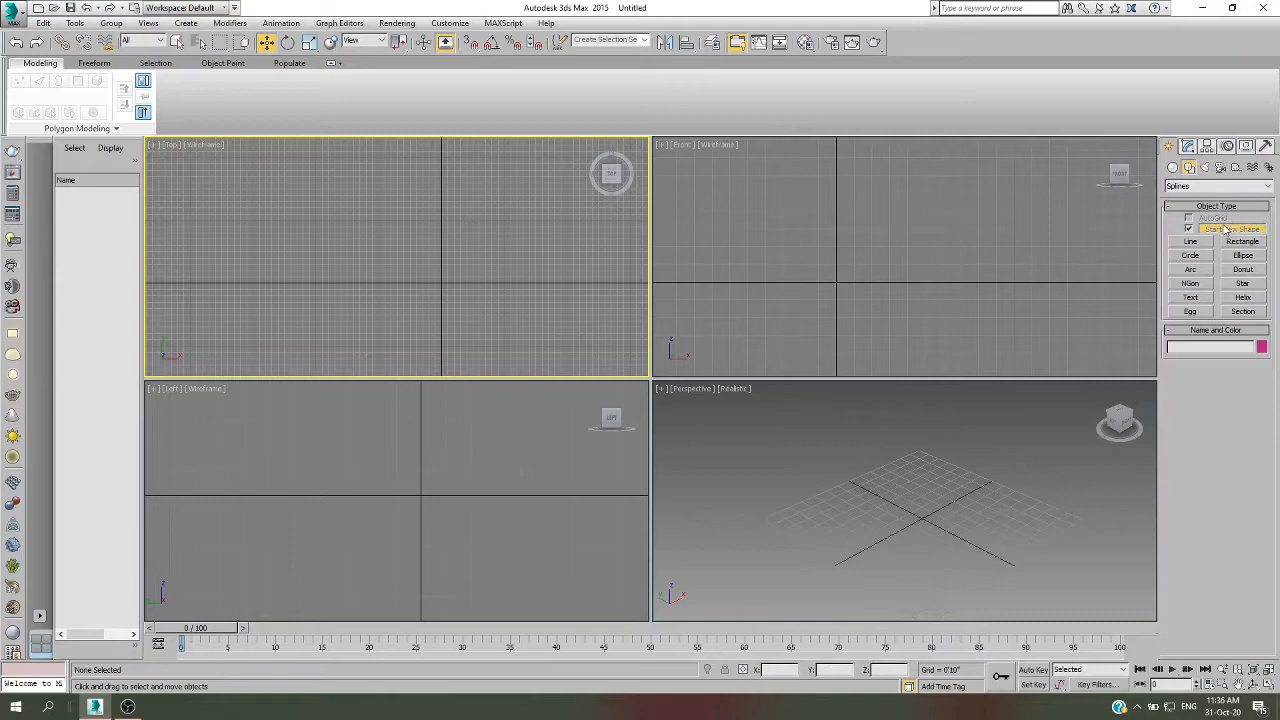
Draw two rectangles in the Top view as one shape with Start New Shape disabled, and move the shape along X to -22'10".
left_click(1243, 241)
left_click_drag(249, 208, 344, 283)
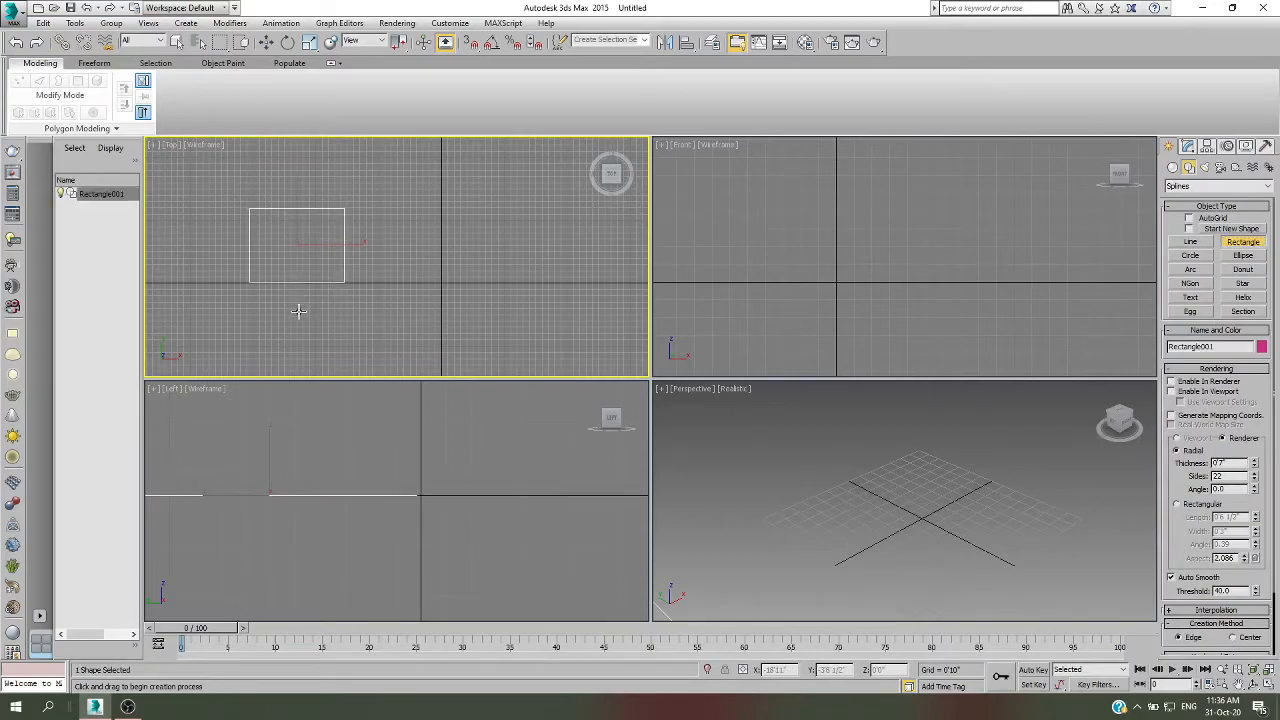
left_click_drag(415, 213, 520, 281)
key("w")
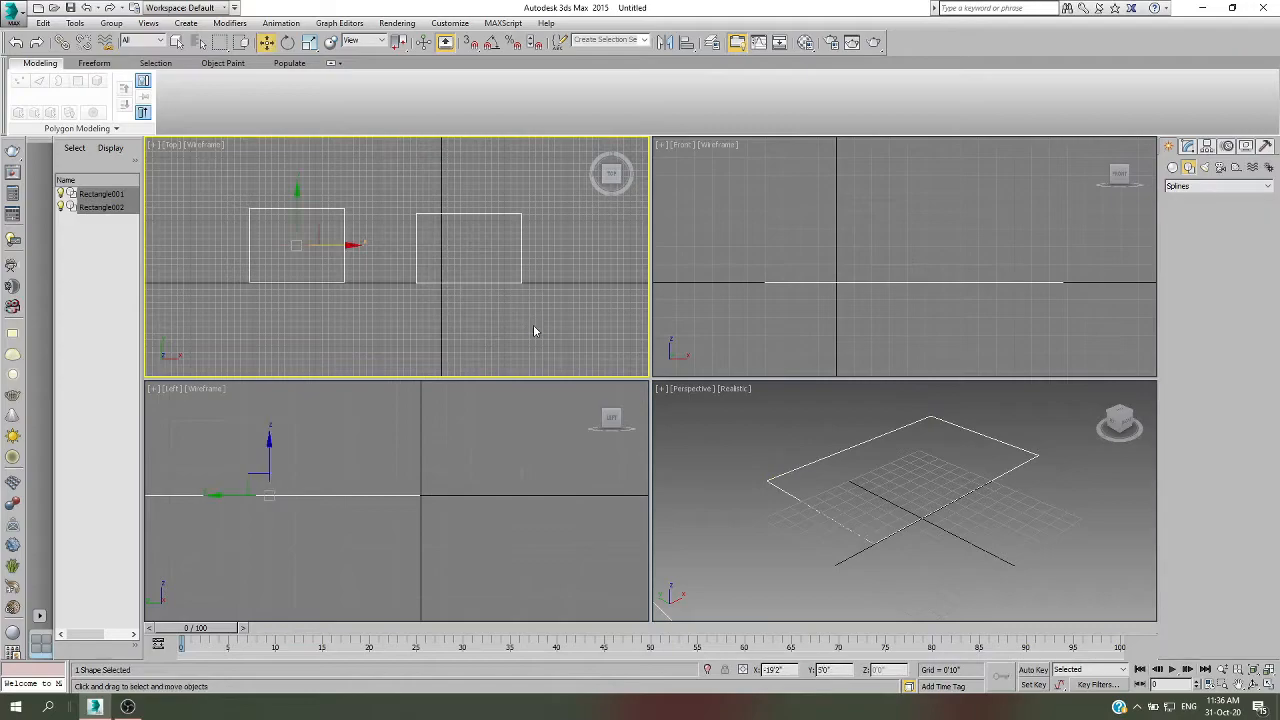
left_click_drag(322, 246, 302, 271)
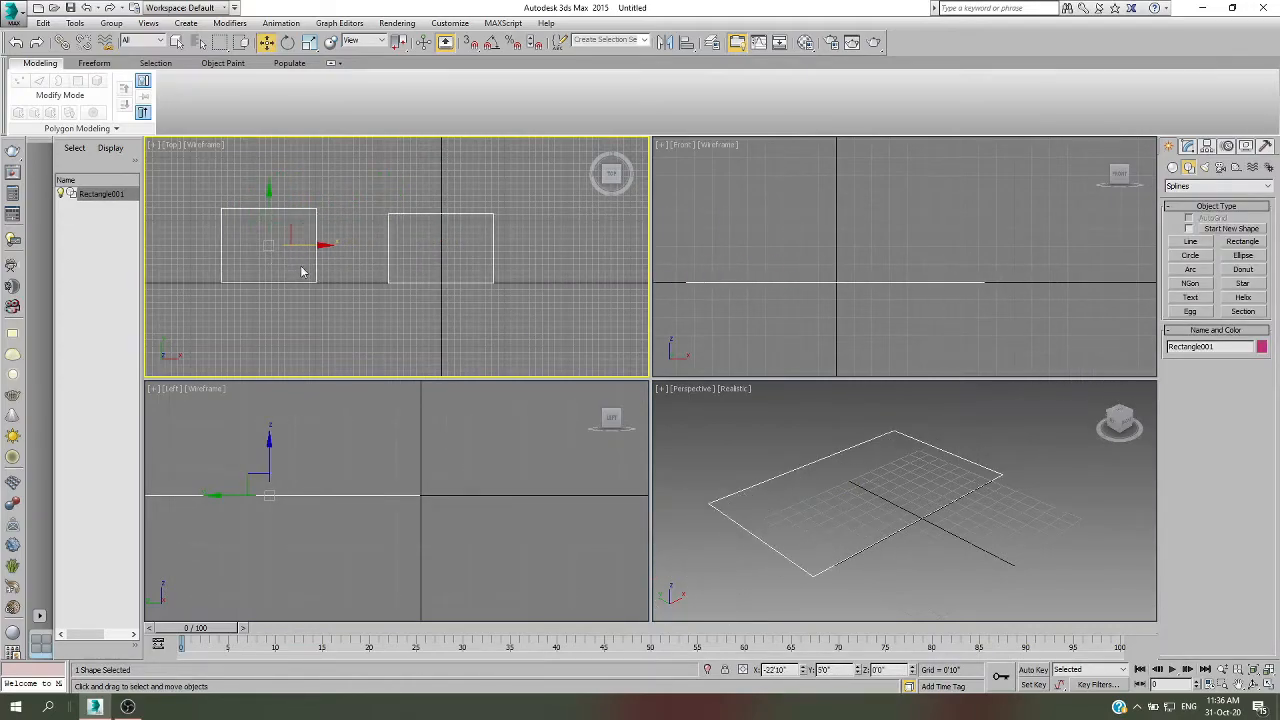
Add a third rectangle to the same shape beside the other two and move the combined shape along X to -20'10 1/2".
left_click(1243, 242)
left_click_drag(525, 218, 625, 288)
key("w")
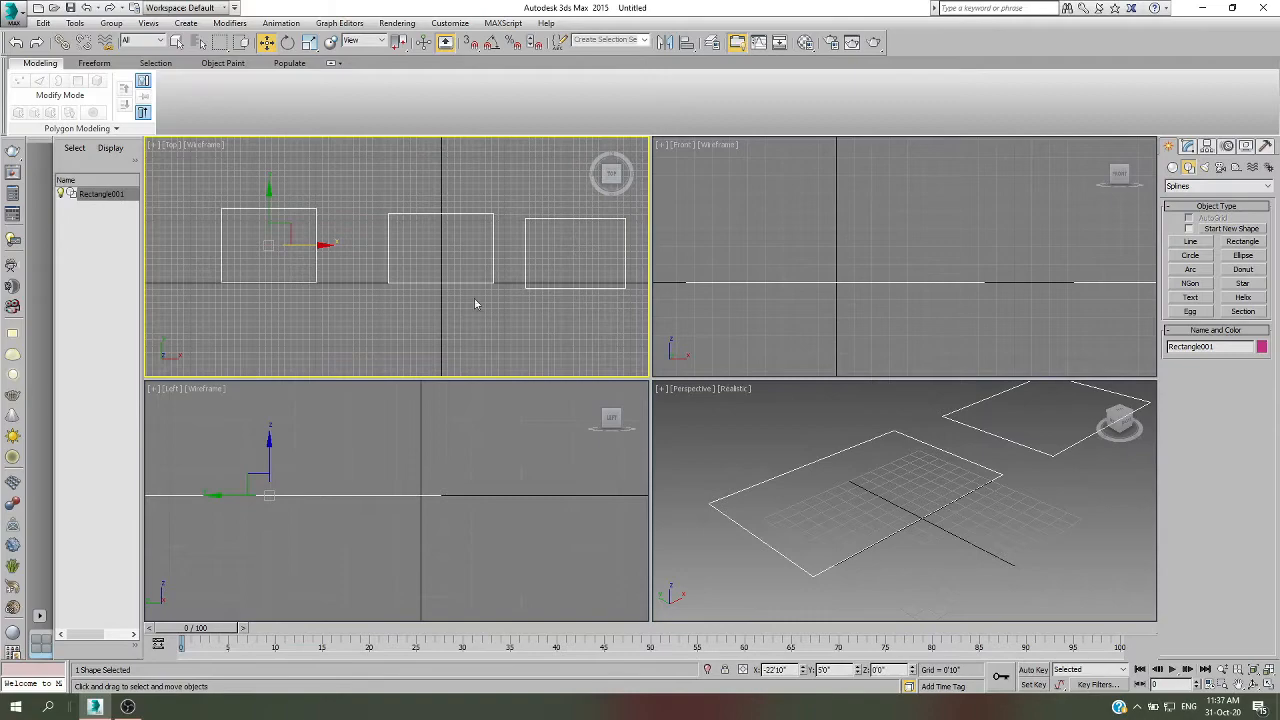
mouse_move(298, 244)
left_mouse_down()
mouse_move(408, 245)
mouse_move(313, 245)
left_mouse_up()
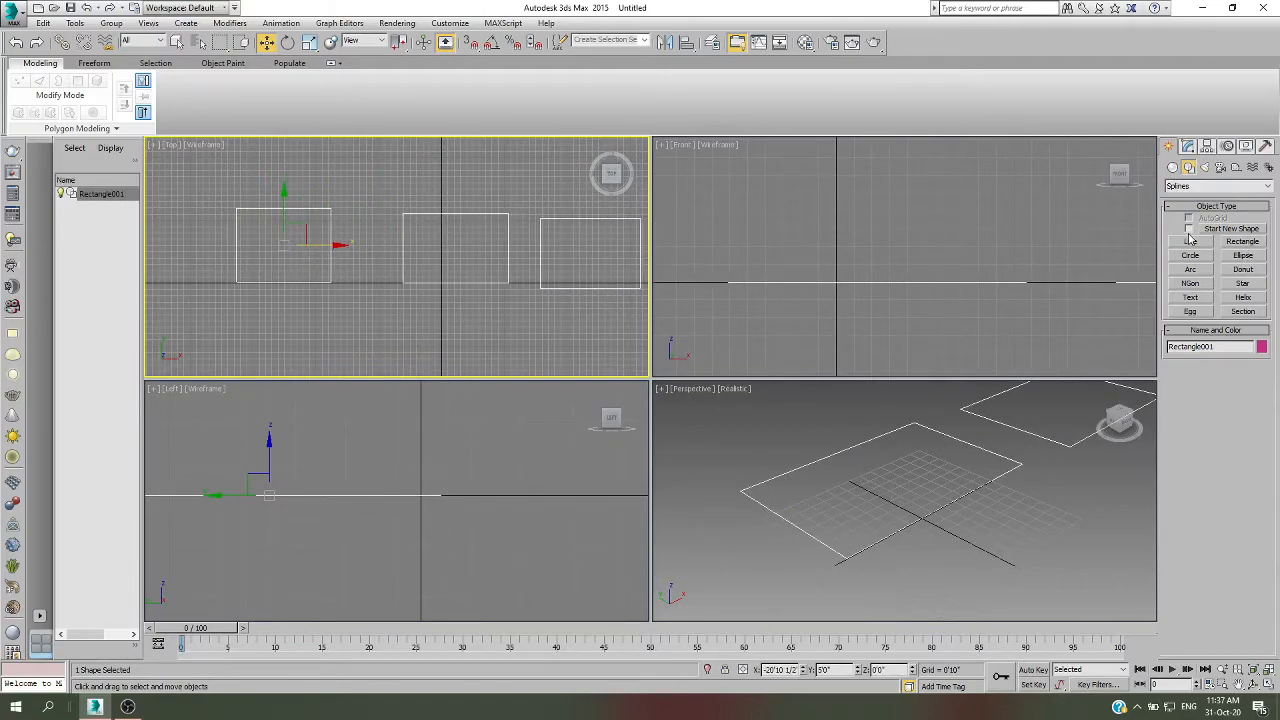
Delete the three-rectangle shape and re-enable Start New Shape.
scroll(480, 351, "down", 1)
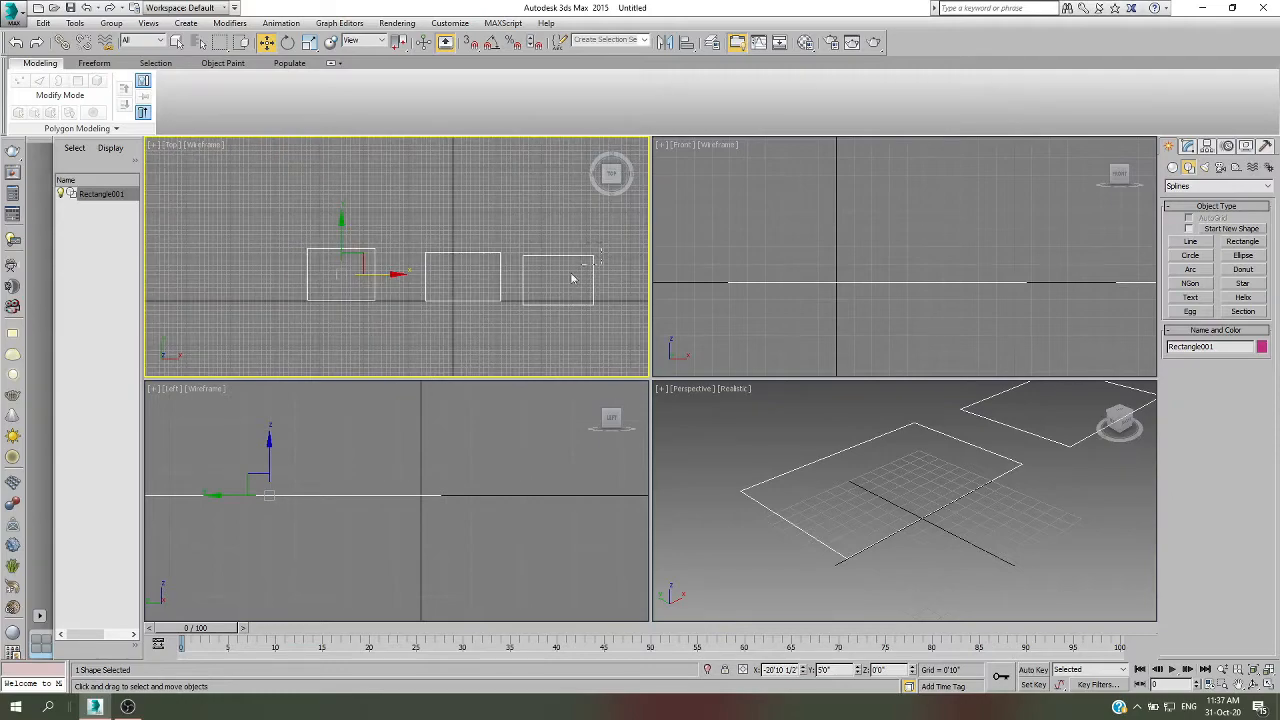
key("Delete")
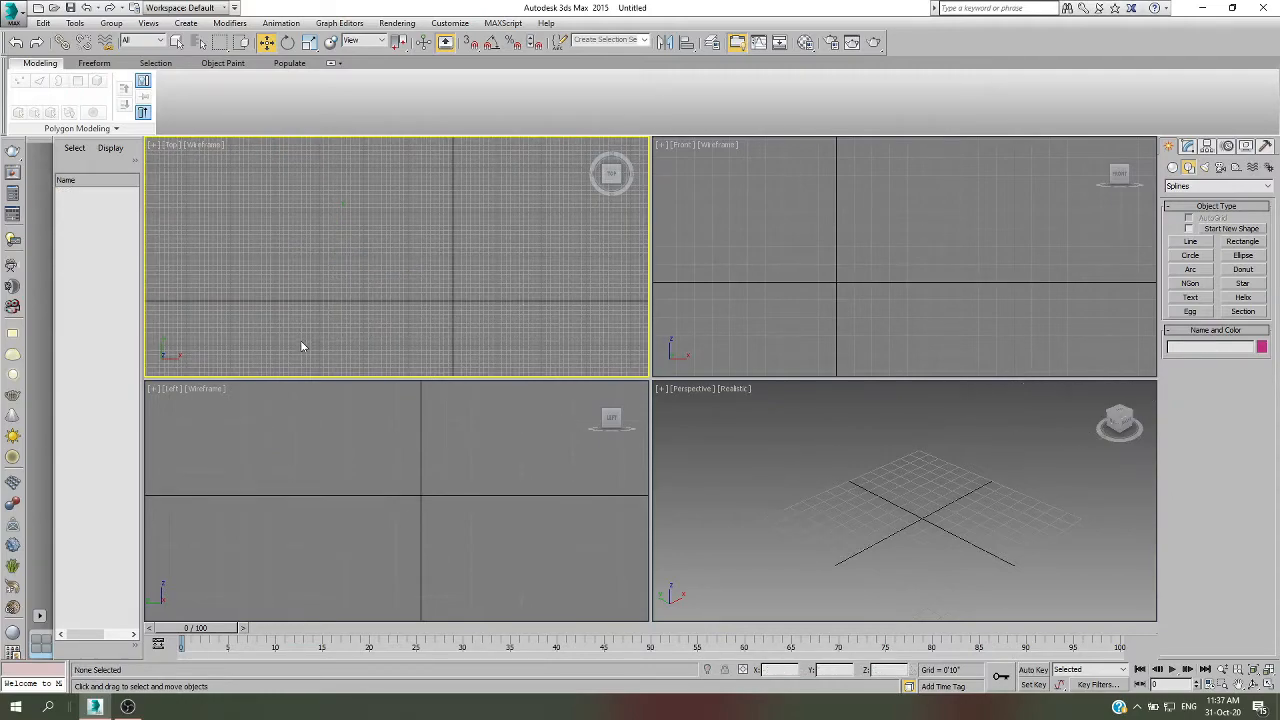
left_click(1189, 230)
Draw two separate rectangles in the Top view, centred at about X -30'3", Y 7'4" and X -2'10 1/2", Y 7'8", and deselect them.
left_click(1242, 241)
left_click_drag(252, 234, 329, 289)
key("w")
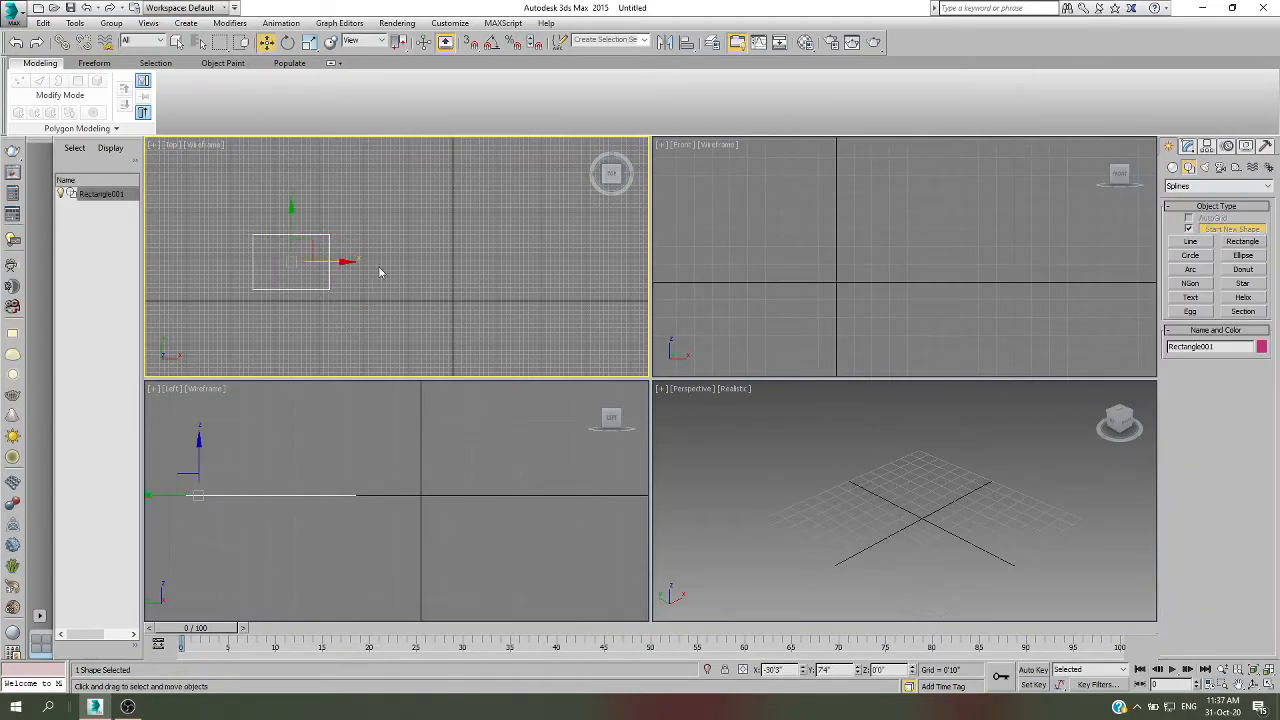
left_click(1253, 242)
left_click_drag(392, 242, 437, 233)
key("w")
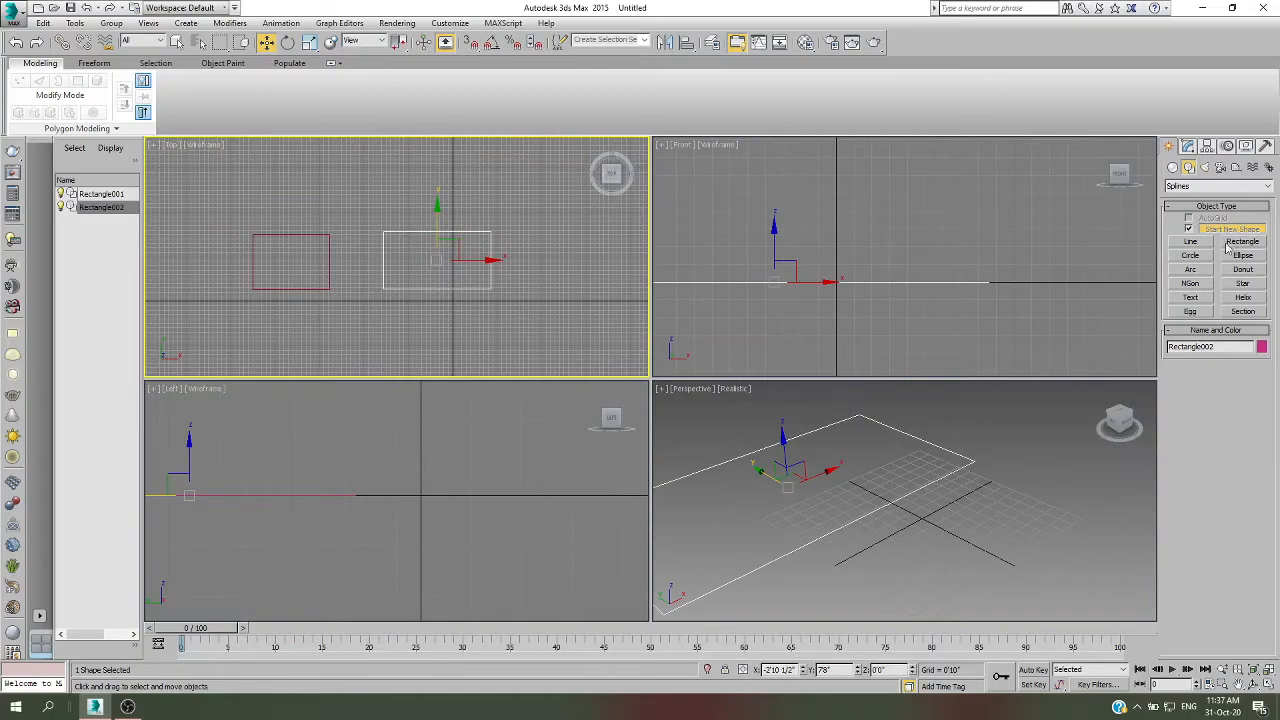
left_click(543, 340)
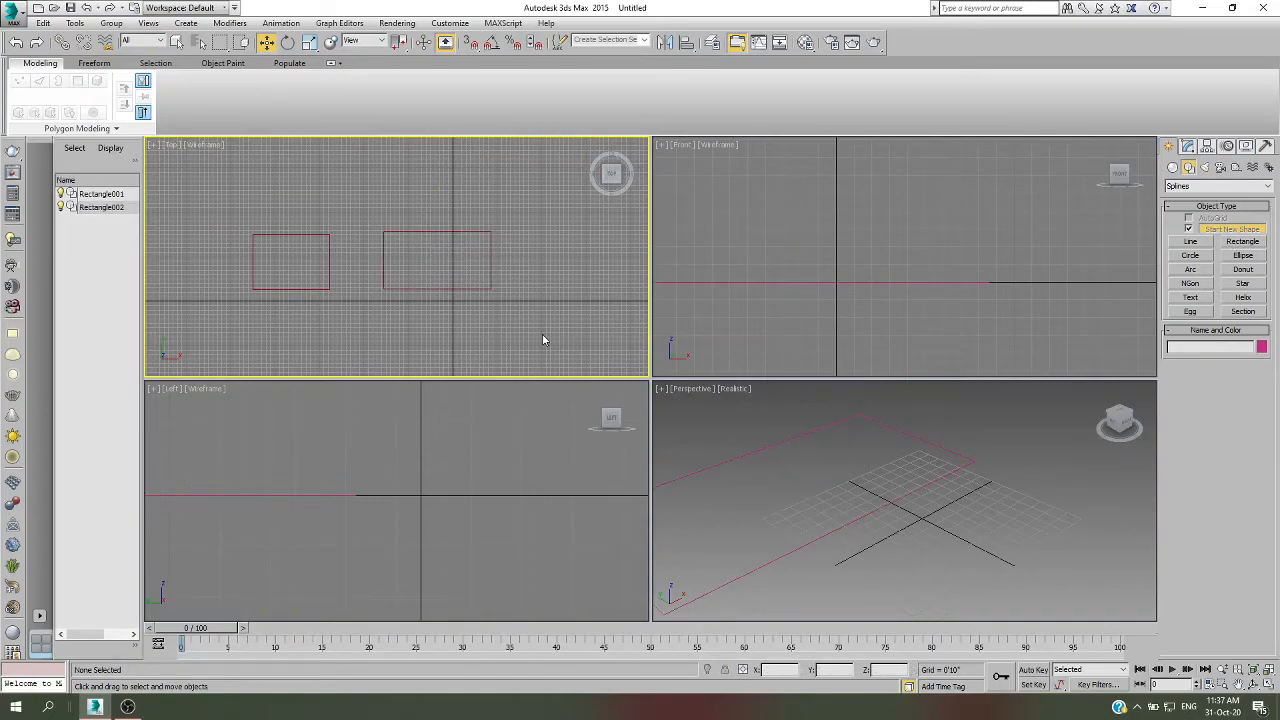